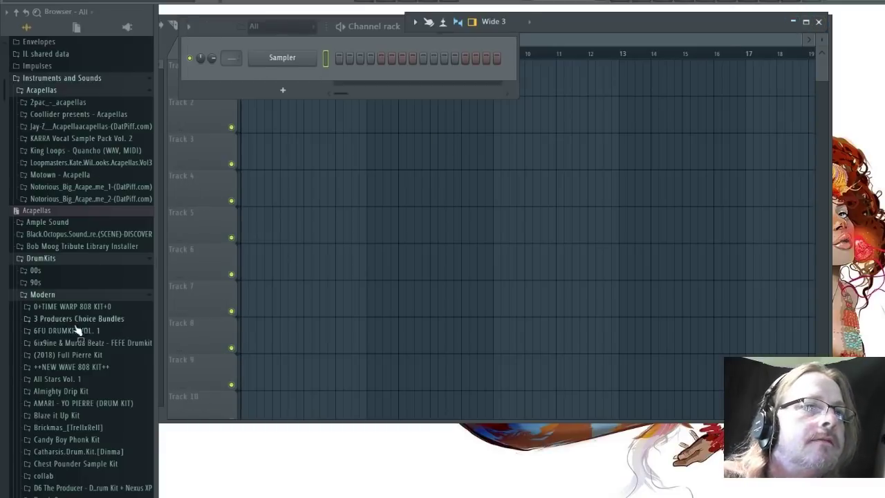
Find the Smuv Older Nuggets folder among the modern drum kits and open its list of samples
{"action": "scroll", "coordinate": [62, 297], "scroll_direction": "down", "scroll_amount": 6}
{"action": "scroll", "coordinate": [61, 294], "scroll_direction": "down", "scroll_amount": 20}
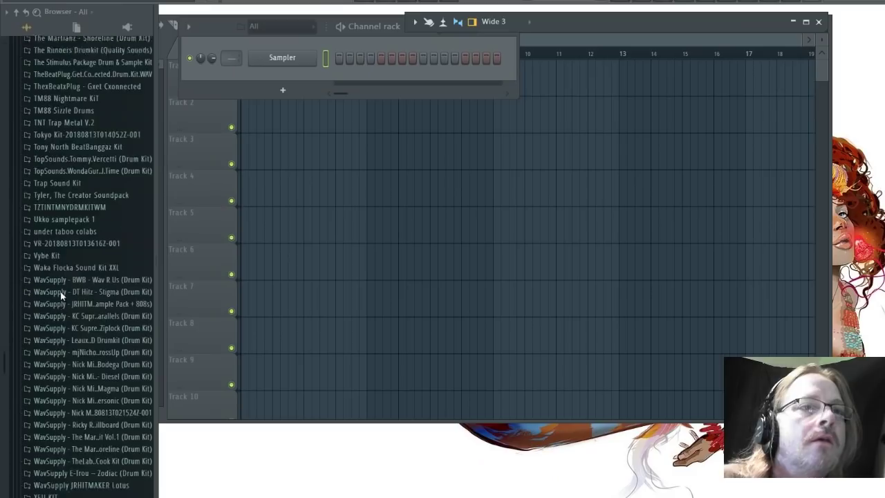
{"action": "scroll", "coordinate": [60, 290], "scroll_direction": "up", "scroll_amount": 10}
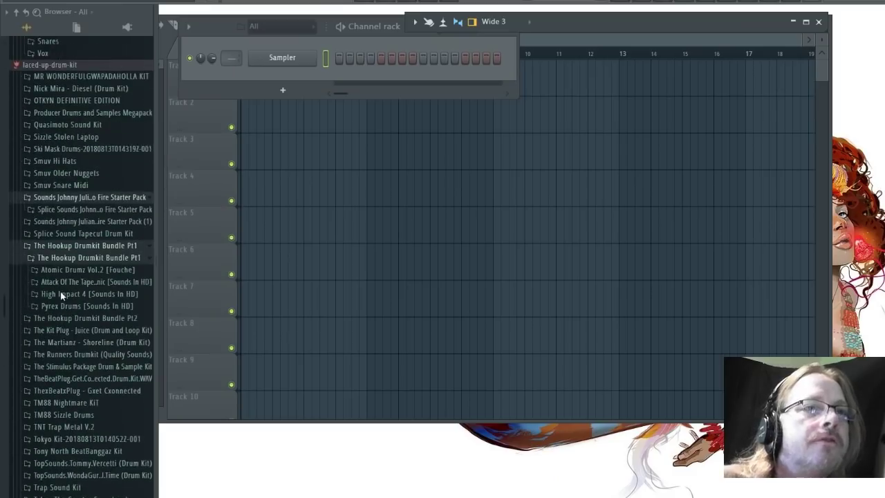
{"action": "scroll", "coordinate": [61, 290], "scroll_direction": "up", "scroll_amount": 1}
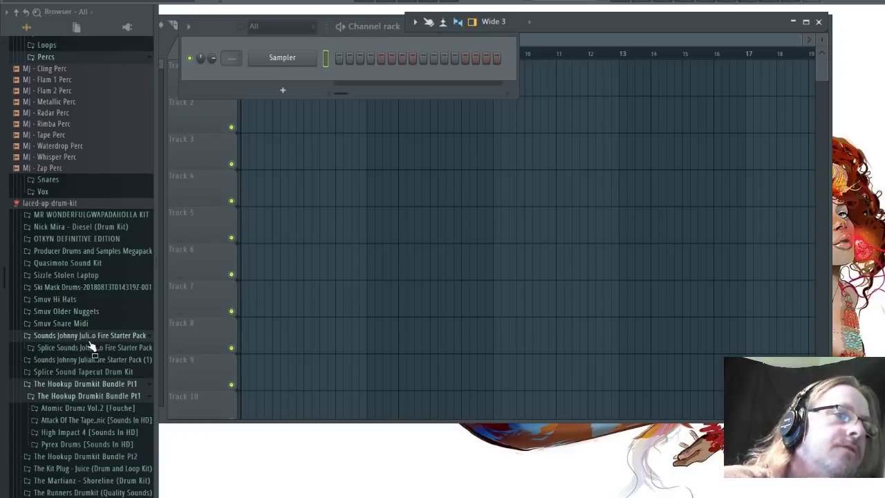
{"action": "left_click", "coordinate": [67, 310]}
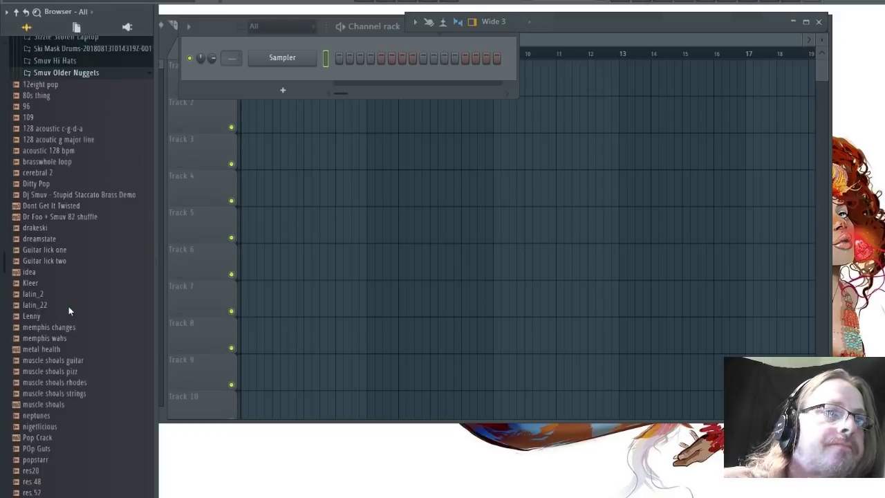
{"action": "scroll", "coordinate": [69, 306], "scroll_direction": "down", "scroll_amount": 1}
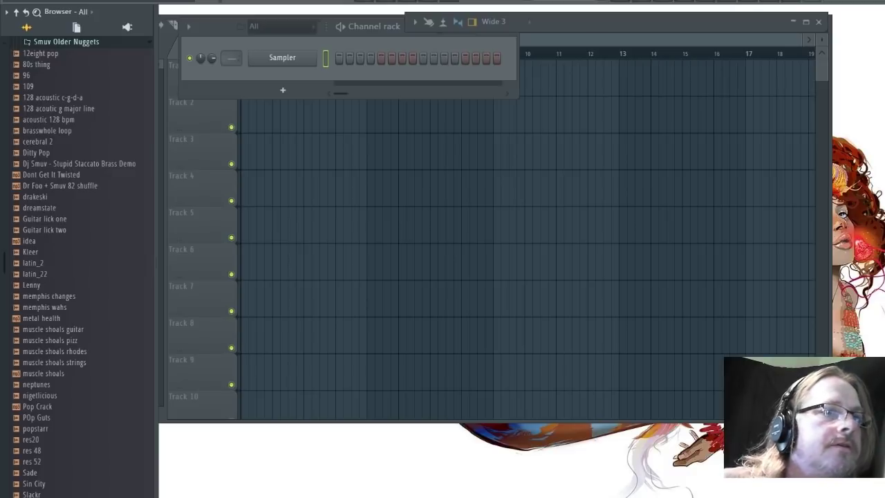
Audition samples in the Smuv Older Nuggets folder and open whispy 2-29 2 in Edison on the Master track
{"action": "left_click", "coordinate": [39, 330]}
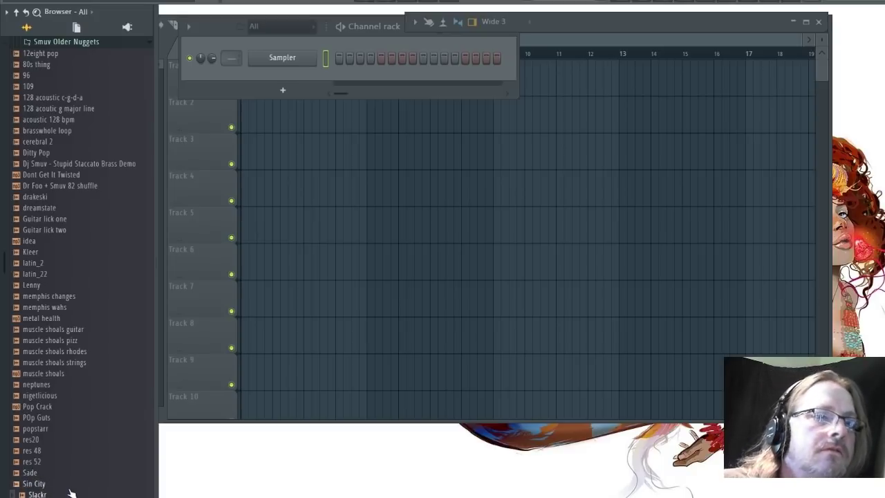
{"action": "scroll", "coordinate": [70, 484], "scroll_direction": "down", "scroll_amount": 6}
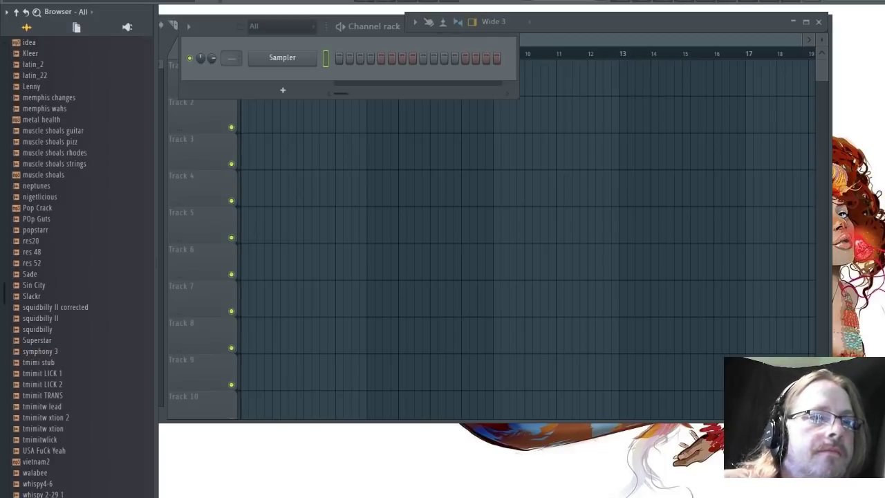
{"action": "left_click", "coordinate": [43, 494]}
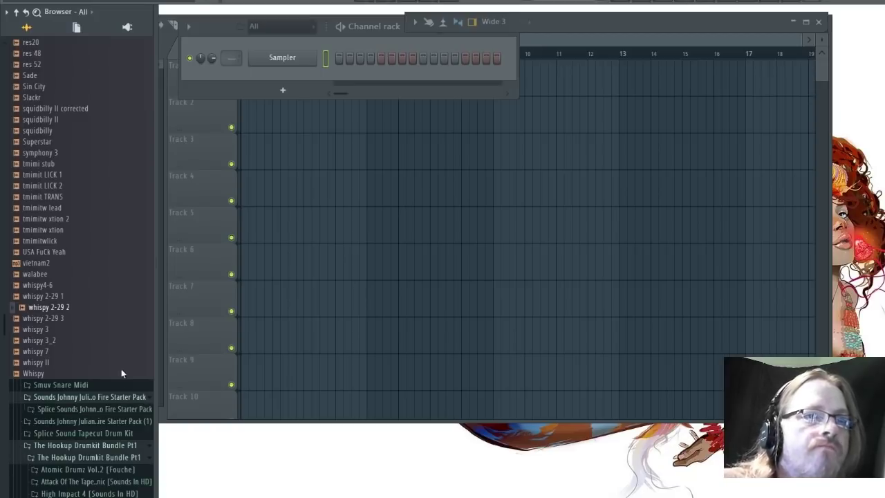
{"action": "left_click", "coordinate": [162, 146]}
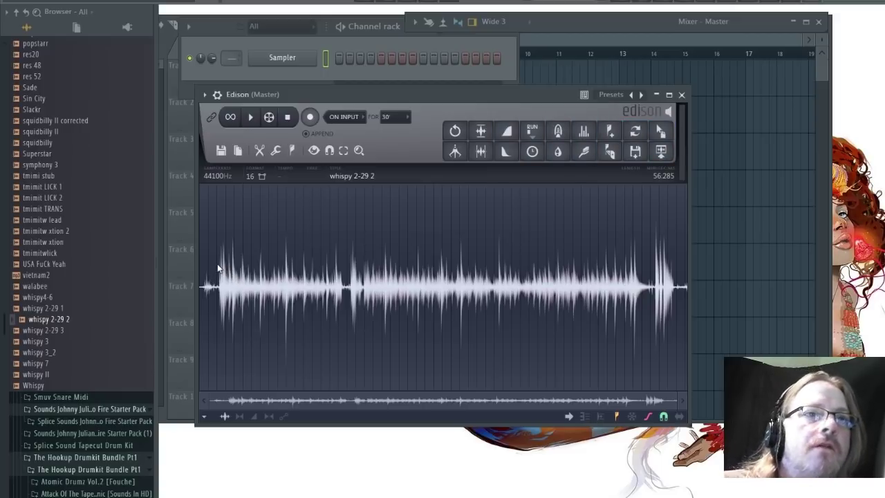
Play back whispy 2-29 2 in Edison and select its first phrase, from 2:000 to 17:000
{"action": "key", "text": "space"}
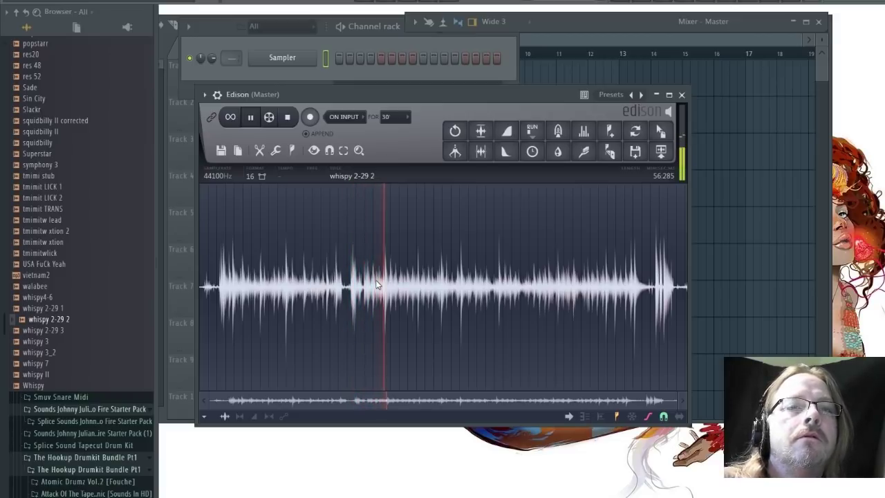
{"action": "key", "text": "space"}
{"action": "left_click_drag", "start_coordinate": [346, 290], "coordinate": [252, 298]}
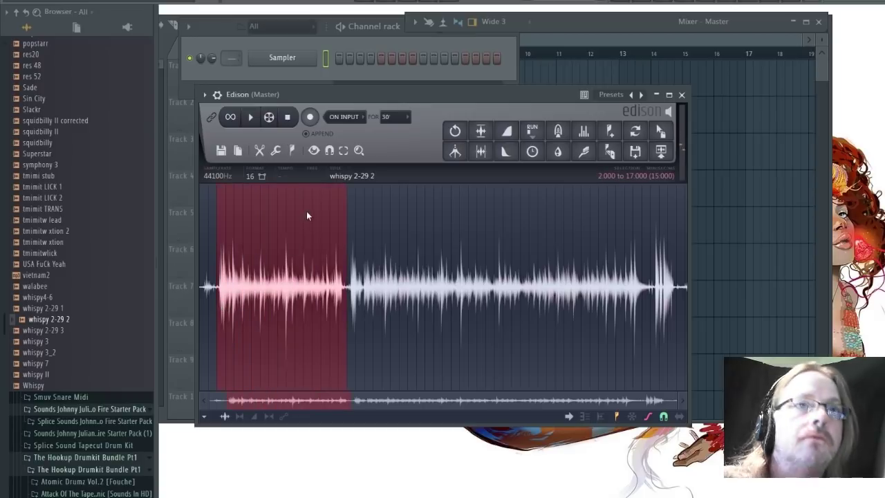
Move Edison aside and add a Slicex channel below the Sampler, keeping Edison's selection at hand
{"action": "left_click_drag", "start_coordinate": [414, 94], "coordinate": [549, 102]}
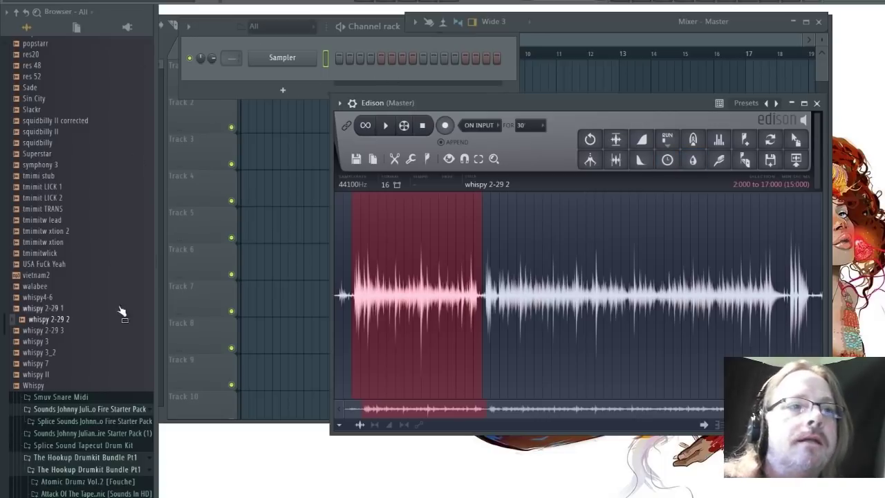
{"action": "left_click", "coordinate": [294, 94]}
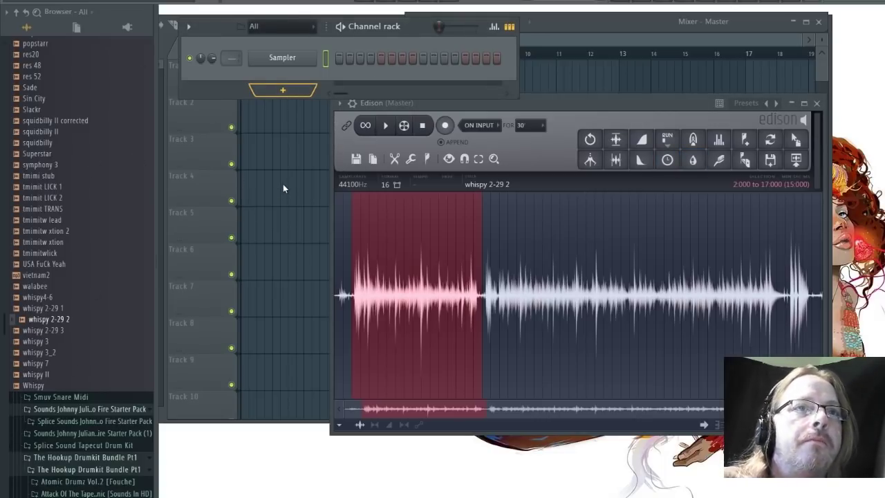
{"action": "left_click", "coordinate": [149, 191]}
{"action": "left_click", "coordinate": [701, 112]}
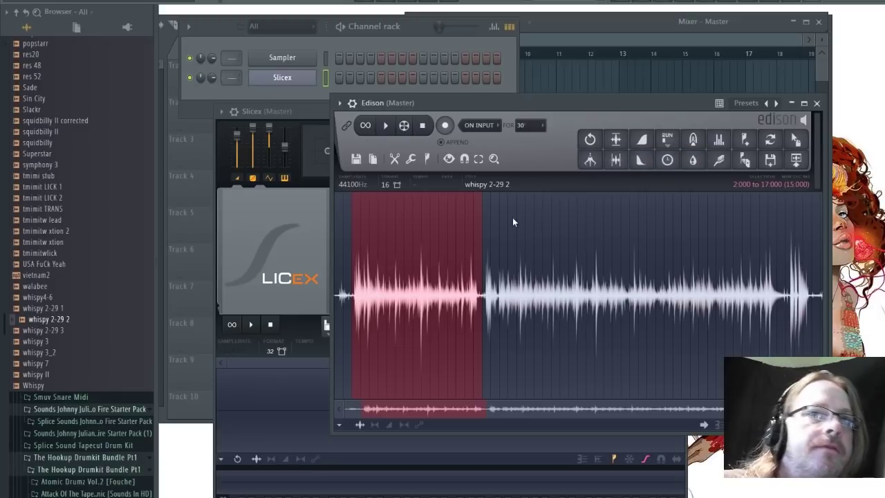
Load the selected 15-second phrase from Edison into Slicex and move the Slicex window into full view
{"action": "left_click_drag", "start_coordinate": [795, 139], "coordinate": [704, 287]}
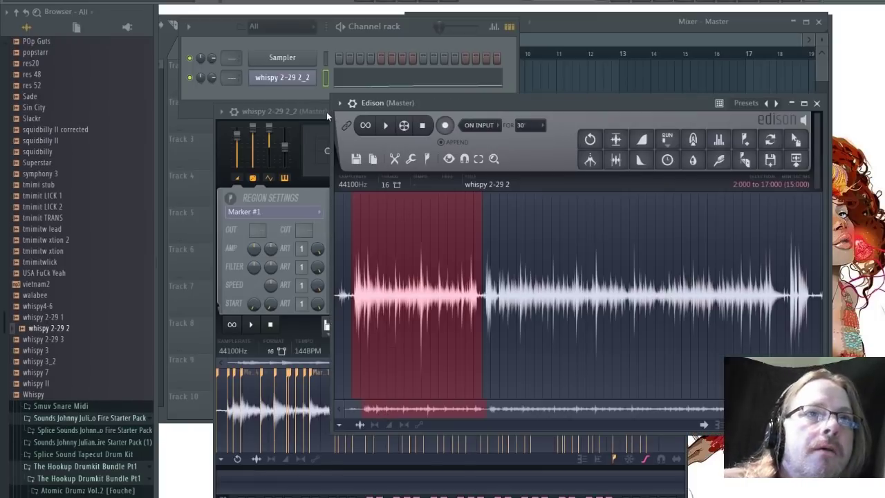
{"action": "left_click", "coordinate": [326, 112]}
{"action": "left_click_drag", "start_coordinate": [345, 115], "coordinate": [303, 56]}
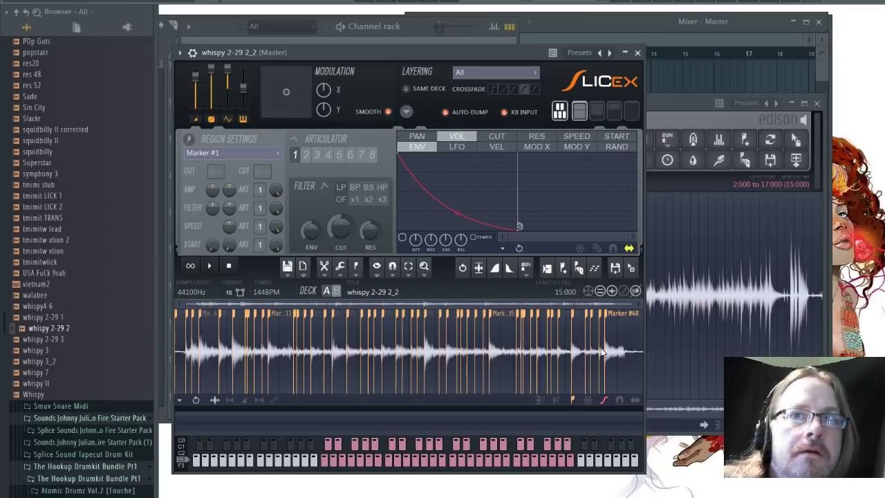
Select the whole phrase in Slicex and replace its transient-based slices with evenly spaced slice markers
{"action": "left_click_drag", "start_coordinate": [600, 349], "coordinate": [596, 317]}
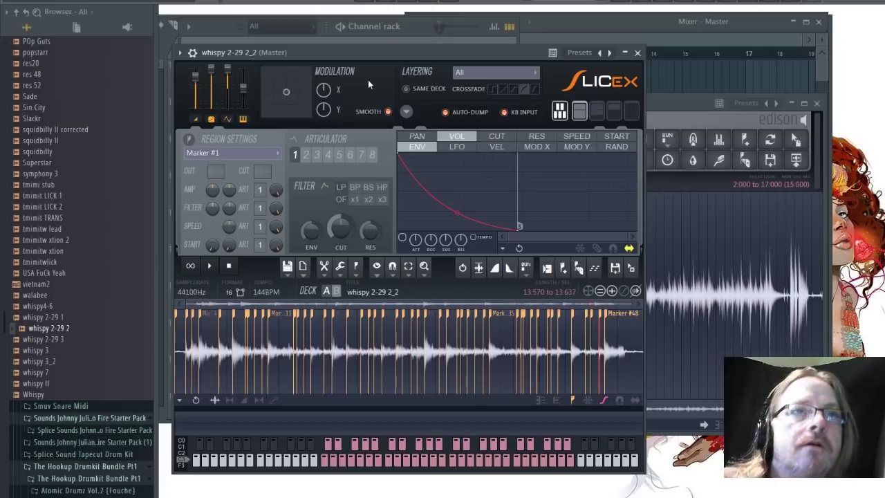
{"action": "left_click_drag", "start_coordinate": [380, 53], "coordinate": [435, 42]}
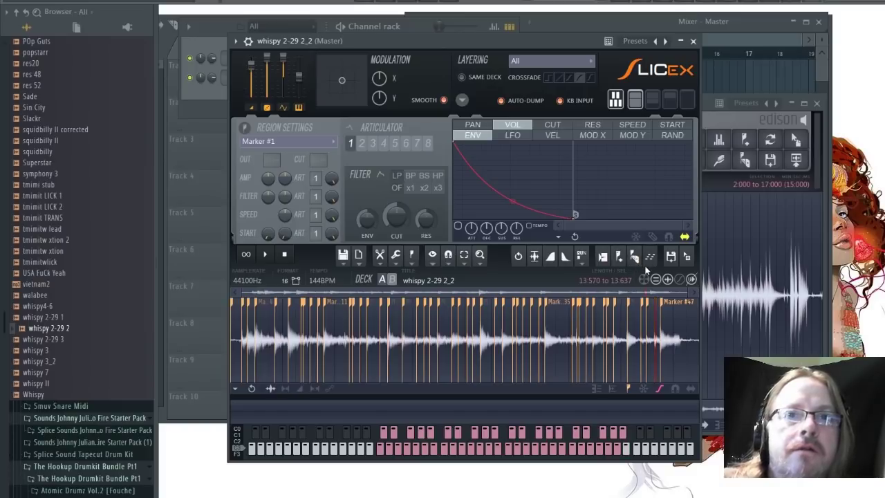
{"action": "key", "text": "ctrl+a"}
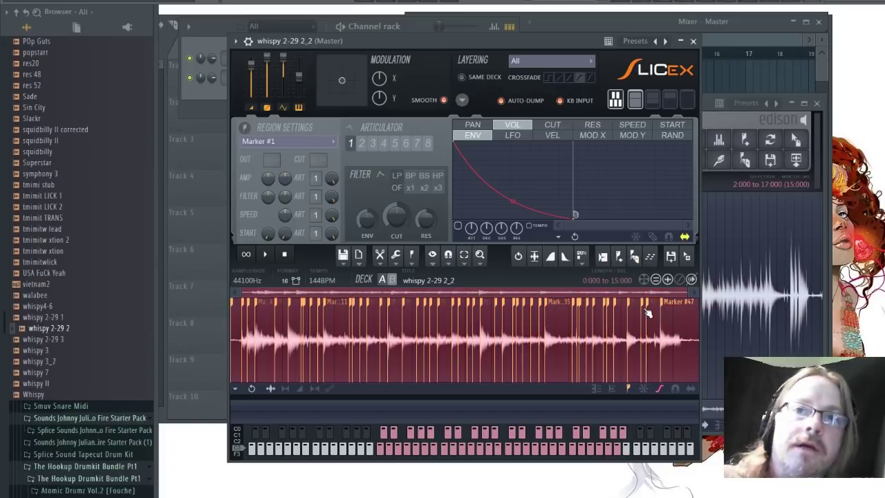
{"action": "left_click", "coordinate": [632, 263]}
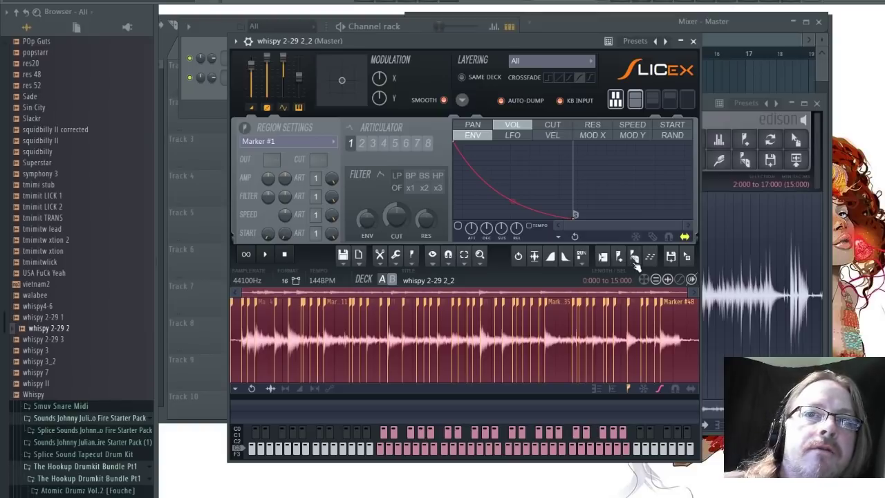
{"action": "left_click", "coordinate": [677, 333]}
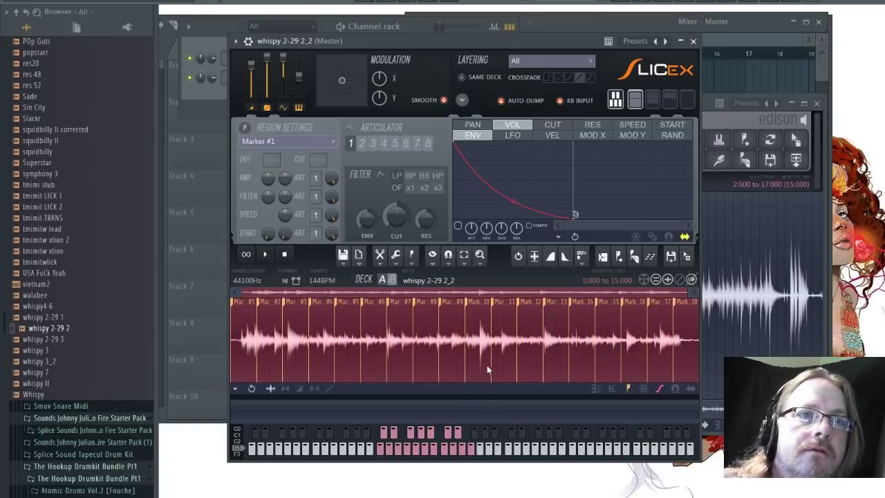
Adjust the opening slice markers to the note attacks, moving the first marker to 0:319
{"action": "left_click", "coordinate": [242, 311]}
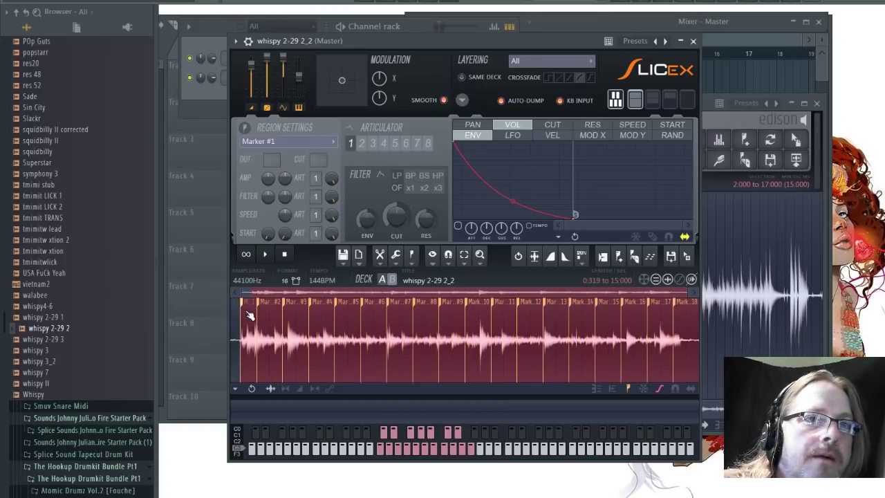
{"action": "mouse_move", "coordinate": [258, 326]}
{"action": "left_mouse_down"}
{"action": "mouse_move", "coordinate": [260, 311]}
{"action": "mouse_move", "coordinate": [285, 318]}
{"action": "mouse_move", "coordinate": [275, 321]}
{"action": "left_mouse_up"}
{"action": "left_click", "coordinate": [276, 322]}
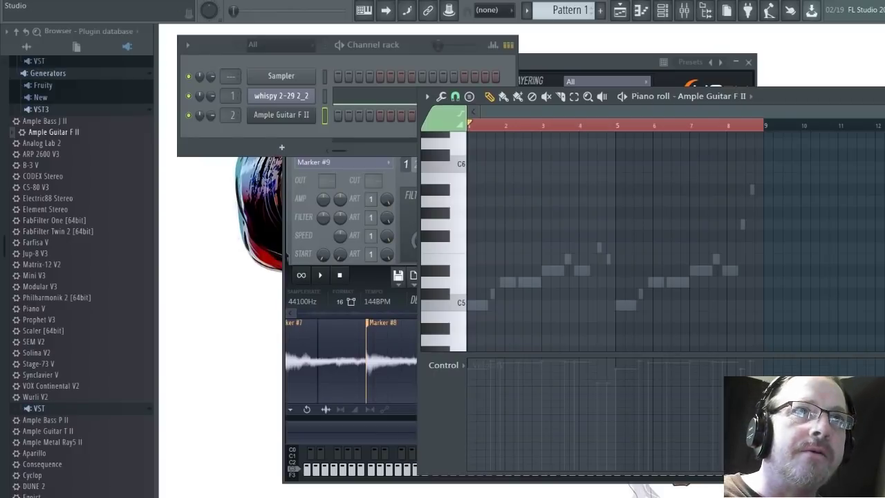
Open the Ample Guitar F II instrument and record a guitar part over the sliced sample in Pattern 1
{"action": "left_click_drag", "start_coordinate": [218, 50], "coordinate": [228, 78]}
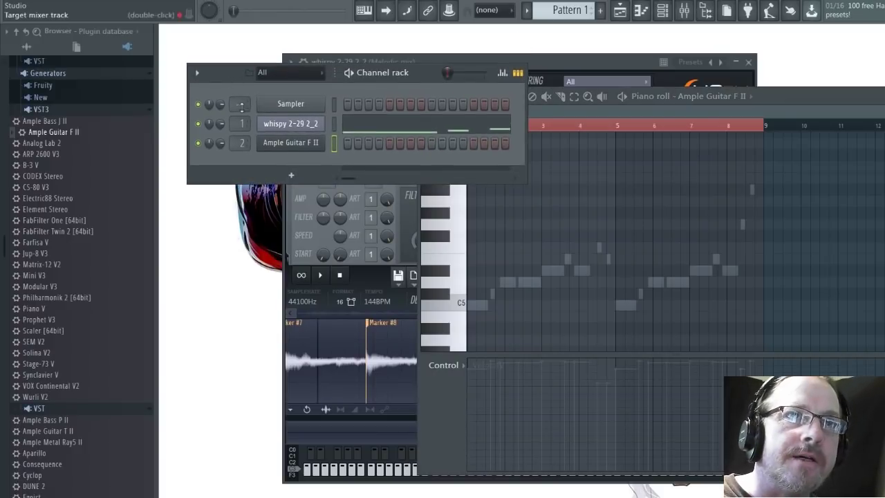
{"action": "left_click", "coordinate": [288, 148]}
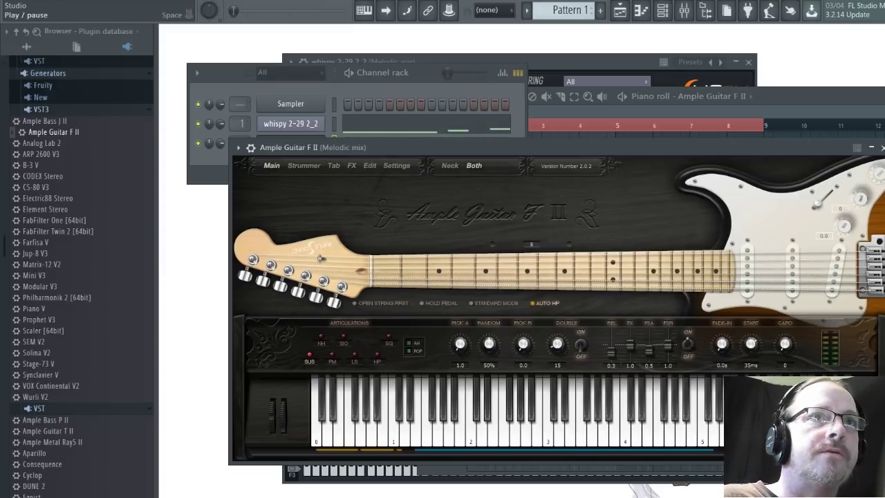
{"action": "key", "text": "space"}
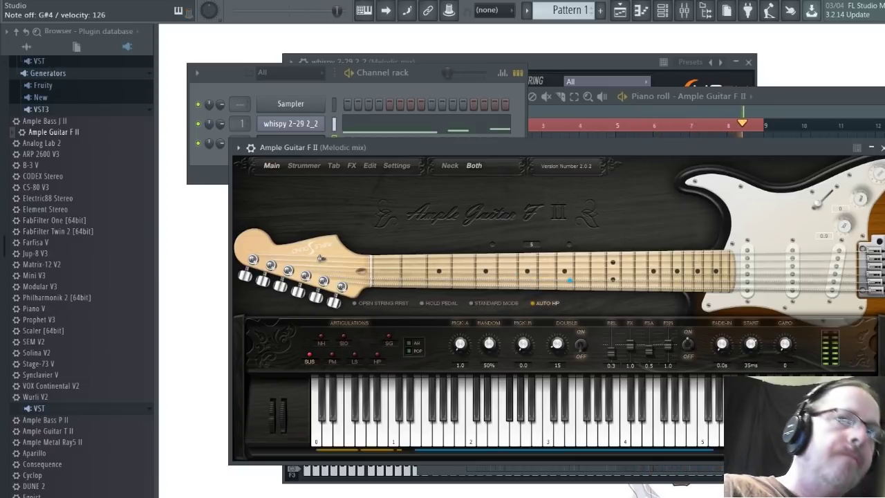
{"action": "key", "text": "space"}
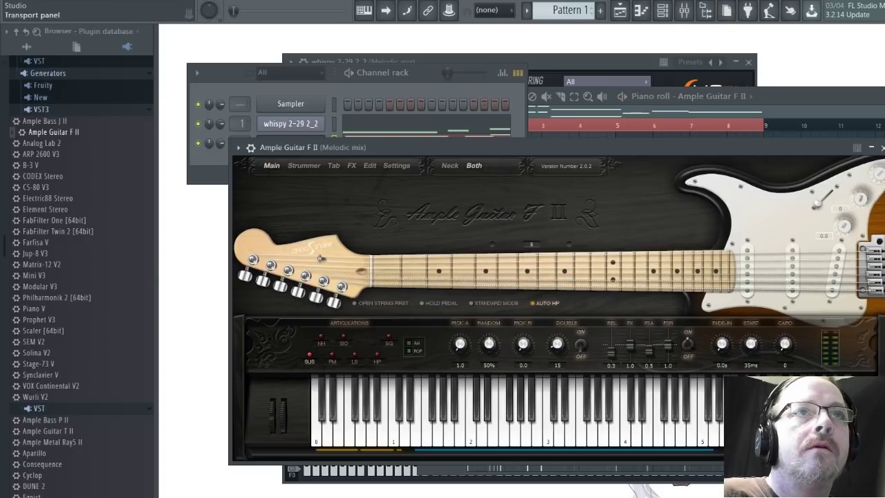
Open the Ample Guitar F II piano roll and review the recorded notes during playback
{"action": "left_click", "coordinate": [216, 69]}
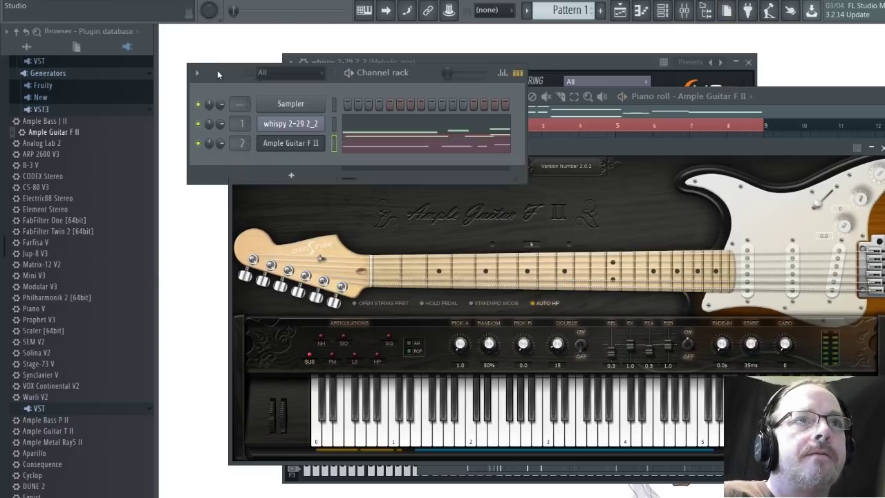
{"action": "left_click", "coordinate": [406, 144]}
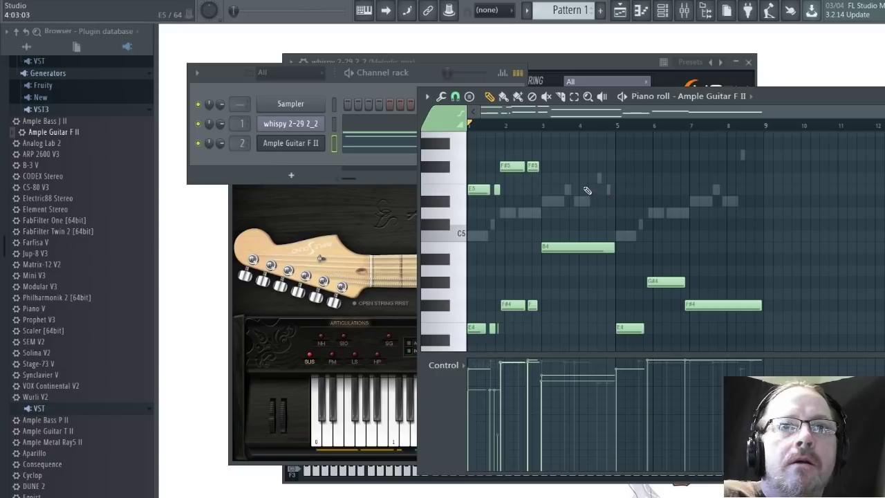
{"action": "key", "text": "space"}
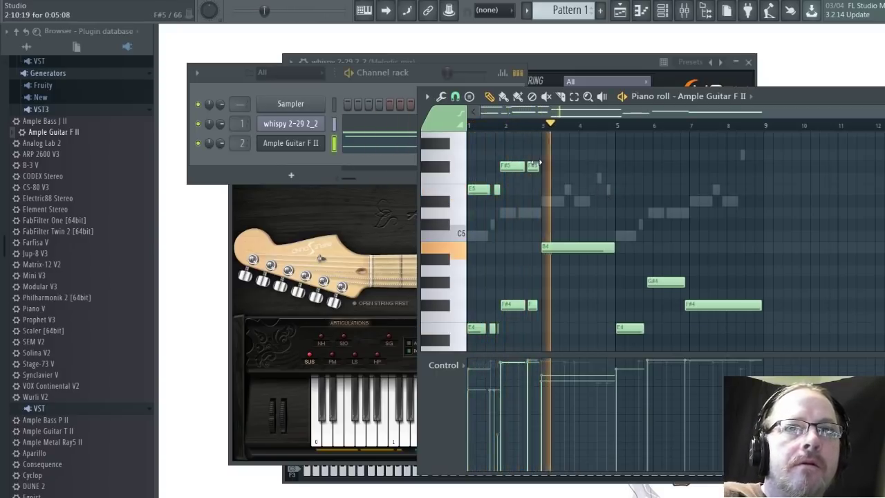
{"action": "scroll", "coordinate": [553, 172], "scroll_direction": "down", "scroll_amount": 2}
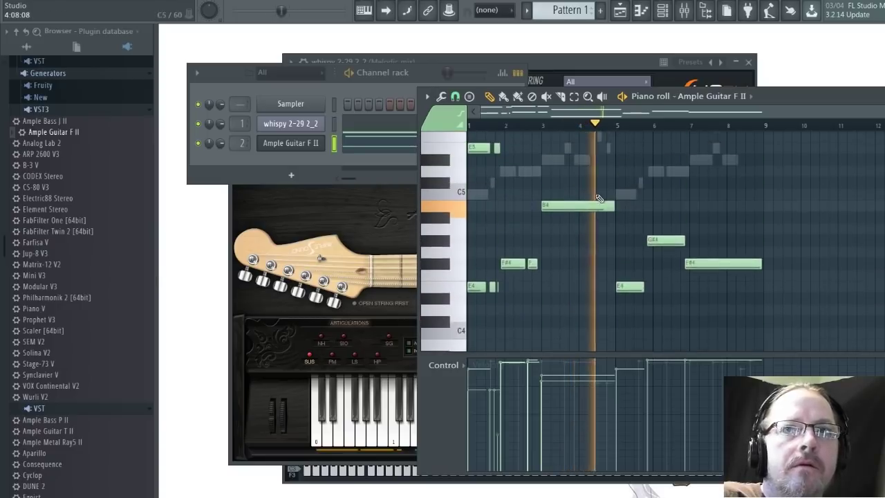
{"action": "scroll", "coordinate": [598, 199], "scroll_direction": "down", "scroll_amount": 1}
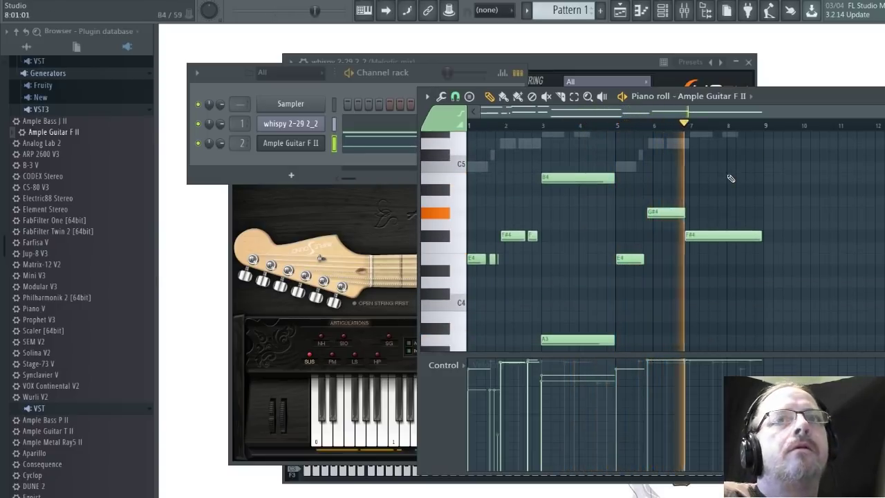
{"action": "key", "text": "space"}
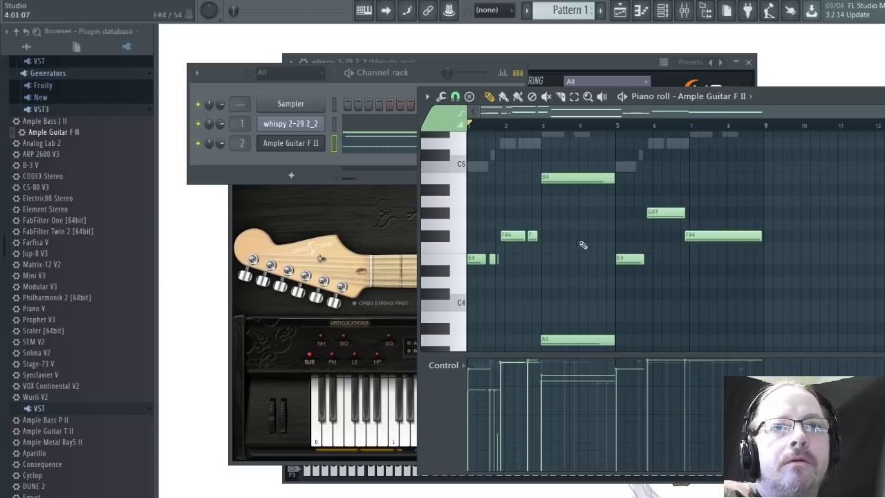
Duplicate the E4 guitar note at bar 5 one octave up to E5
{"action": "scroll", "coordinate": [583, 244], "scroll_direction": "up", "scroll_amount": 2}
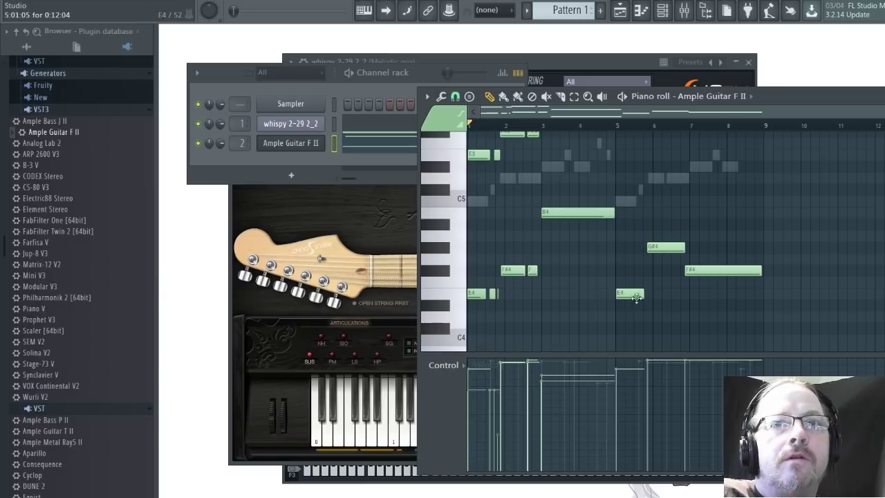
{"action": "left_click", "coordinate": [627, 295]}
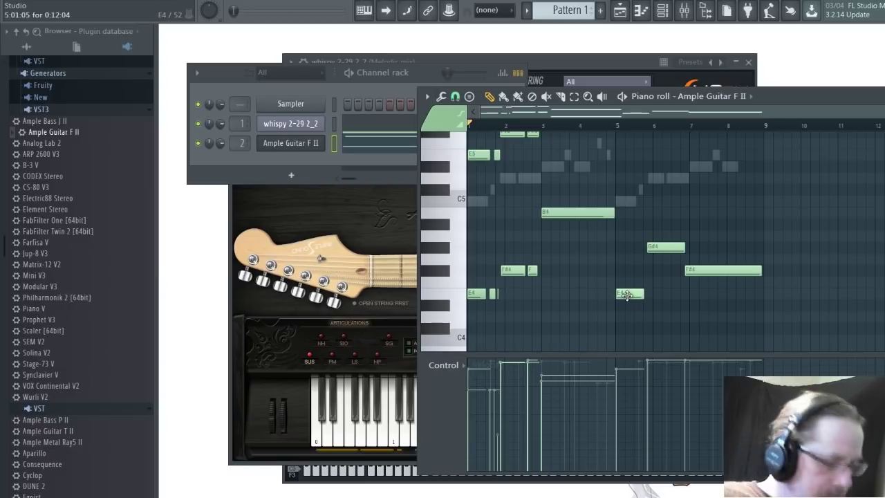
{"action": "left_click_drag", "start_coordinate": [629, 292], "coordinate": [628, 279]}
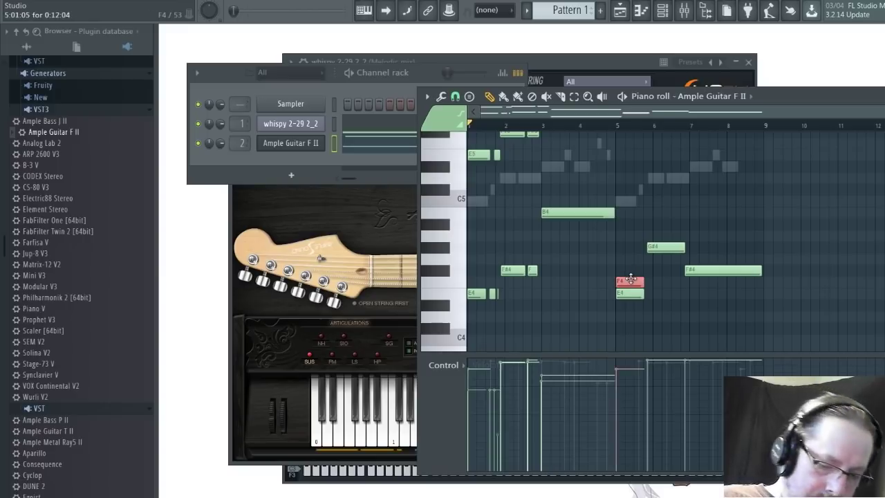
{"action": "key", "text": "ctrl+Up"}
{"action": "key", "text": "Down"}
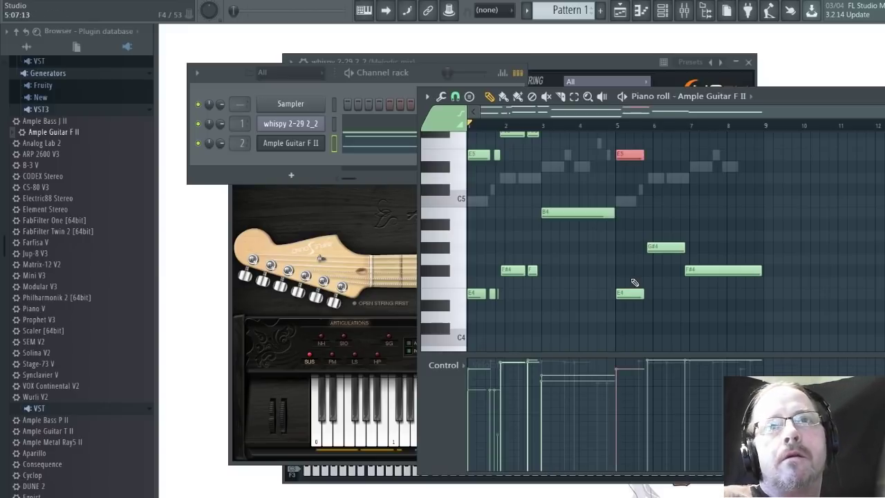
Duplicate the long G#4 guitar note near bar 6 one octave up to G#5
{"action": "left_click", "coordinate": [658, 247]}
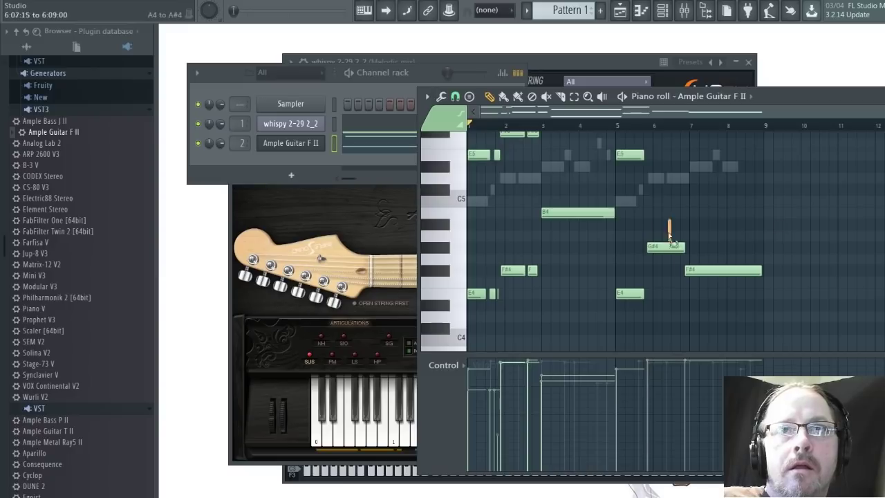
{"action": "left_click", "coordinate": [669, 246]}
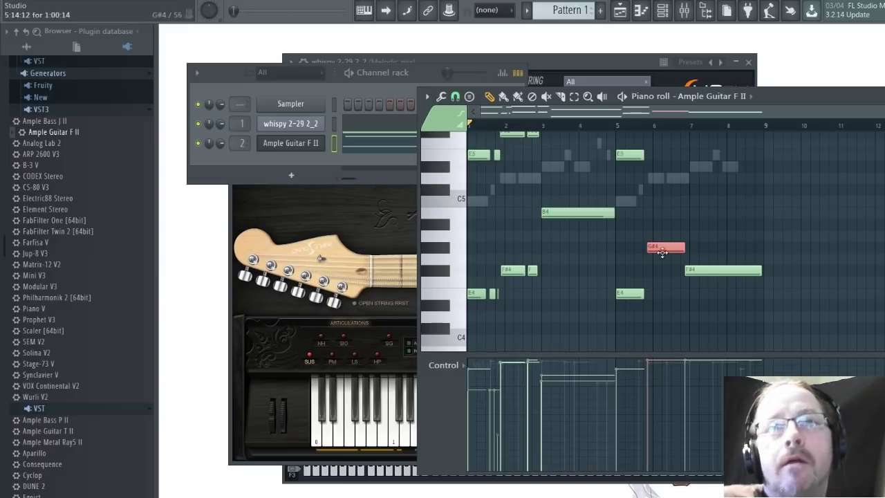
{"action": "key", "text": "ctrl+d"}
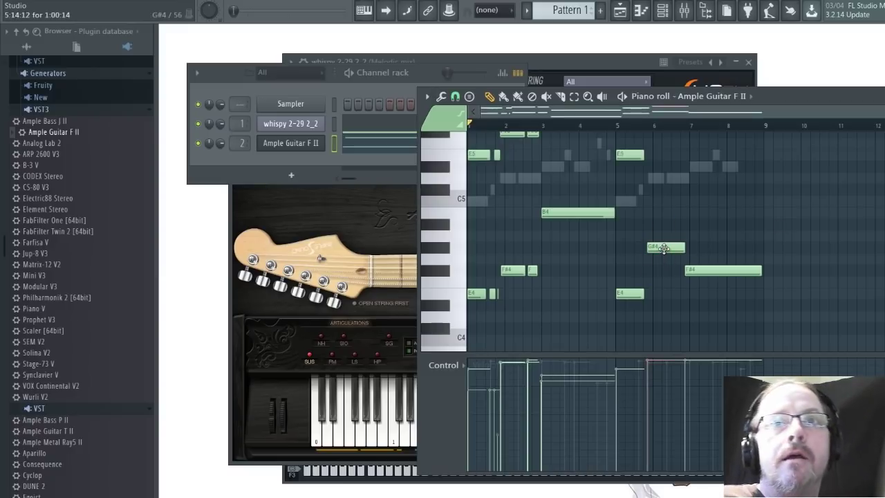
{"action": "scroll", "coordinate": [664, 249], "scroll_direction": "up", "scroll_amount": 3}
{"action": "scroll", "coordinate": [666, 249], "scroll_direction": "down", "scroll_amount": 3}
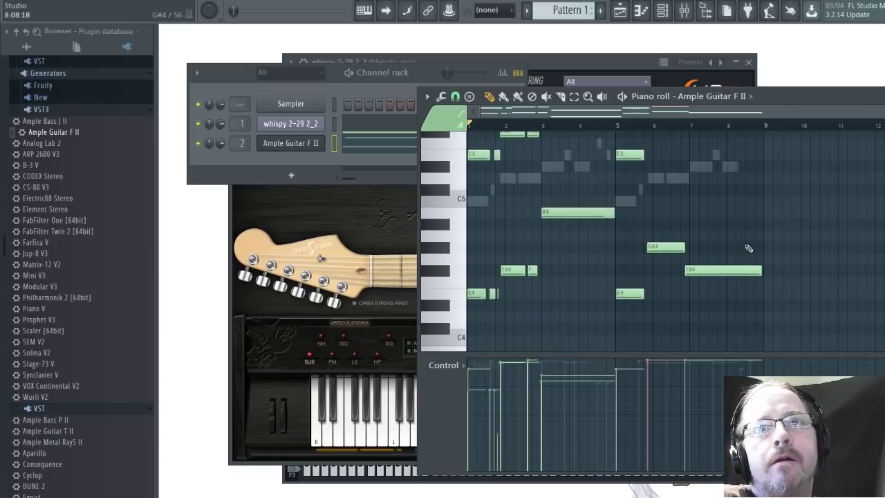
Duplicate the long F#4 guitar note near bar 7 one octave up to F#5
{"action": "left_click", "coordinate": [732, 269]}
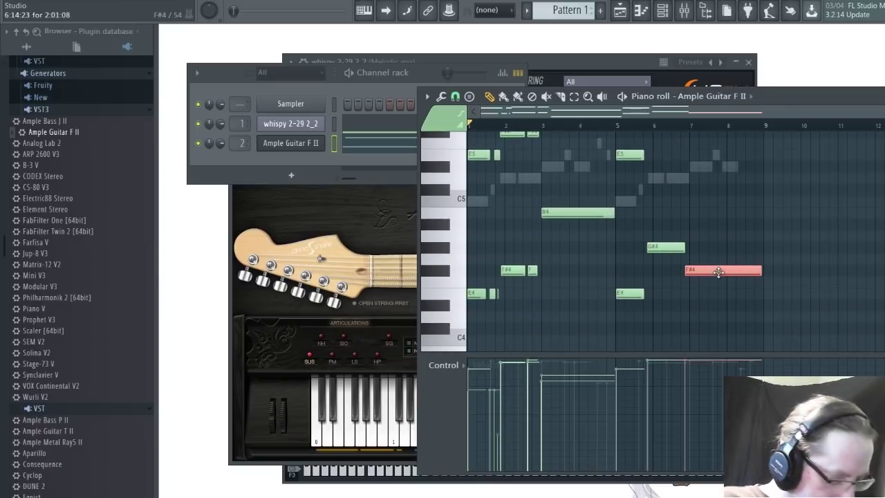
{"action": "key", "text": "ctrl+Up"}
{"action": "scroll", "coordinate": [719, 273], "scroll_direction": "up", "scroll_amount": 3}
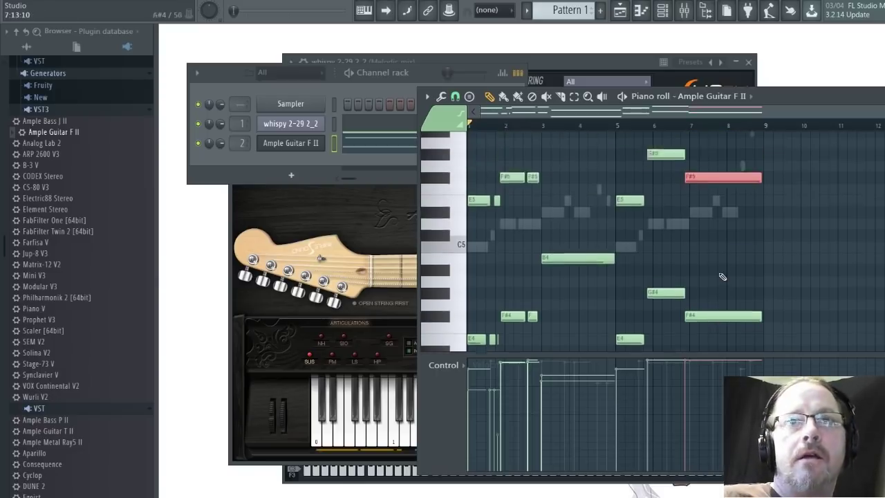
{"action": "scroll", "coordinate": [719, 273], "scroll_direction": "down", "scroll_amount": 2}
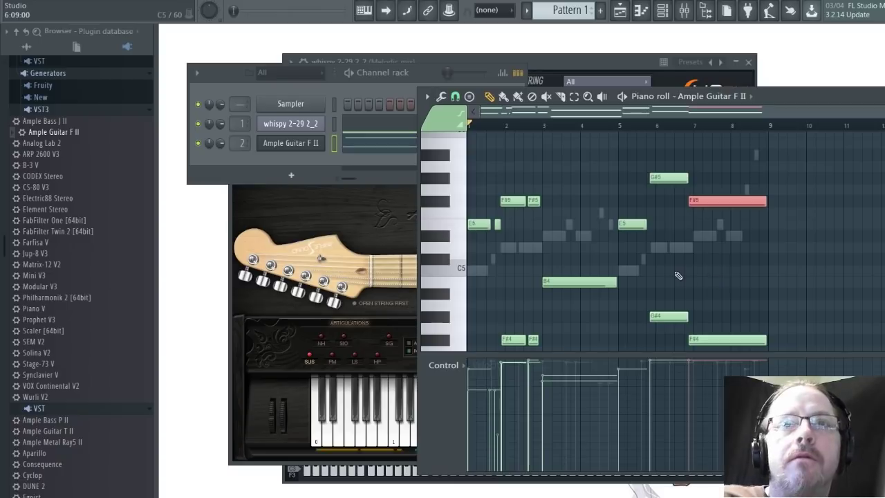
Play back the octave-doubled guitar part, select all of its notes and close the piano roll
{"action": "key", "text": "space"}
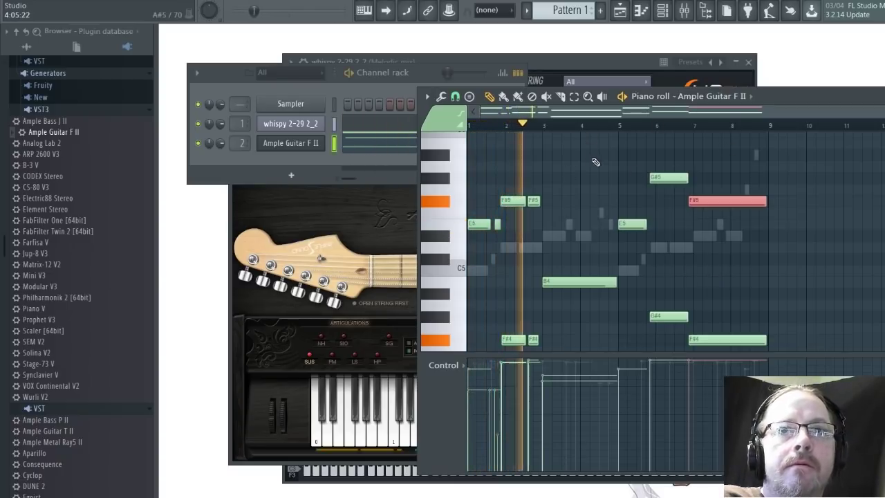
{"action": "scroll", "coordinate": [779, 170], "scroll_direction": "down", "scroll_amount": 1}
{"action": "scroll", "coordinate": [779, 170], "scroll_direction": "up", "scroll_amount": 1}
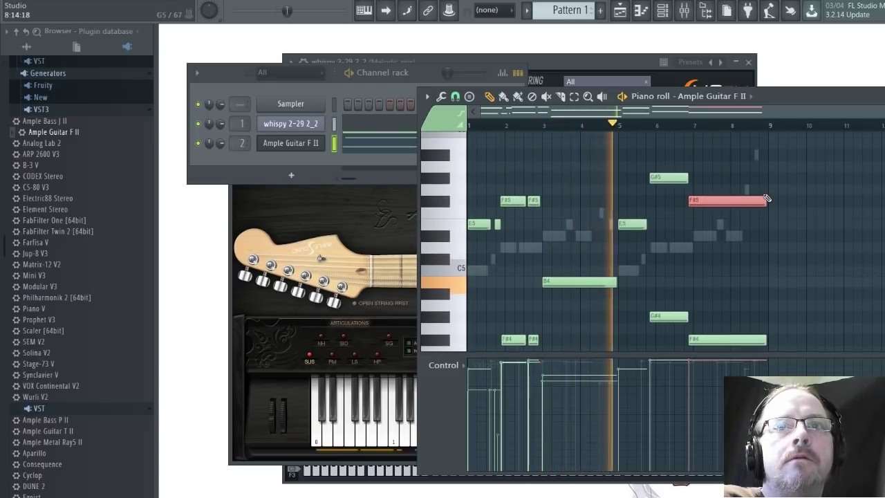
{"action": "key", "text": "ctrl+a"}
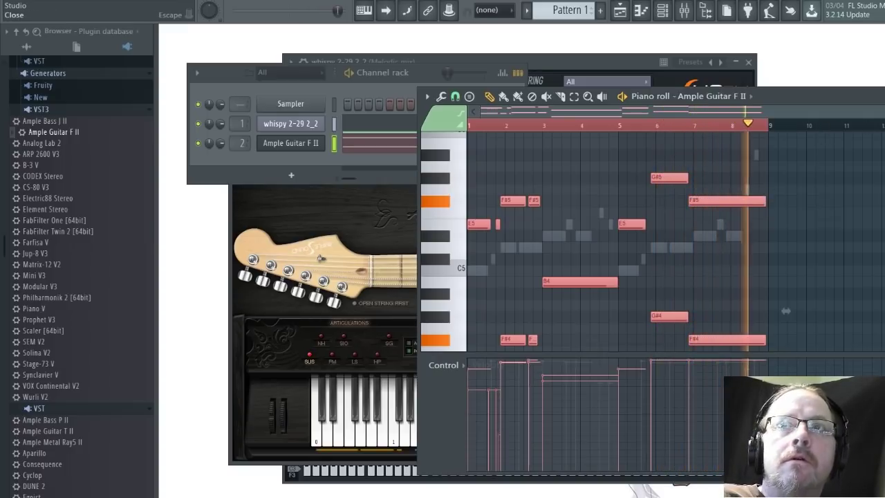
{"action": "key", "text": "Escape"}
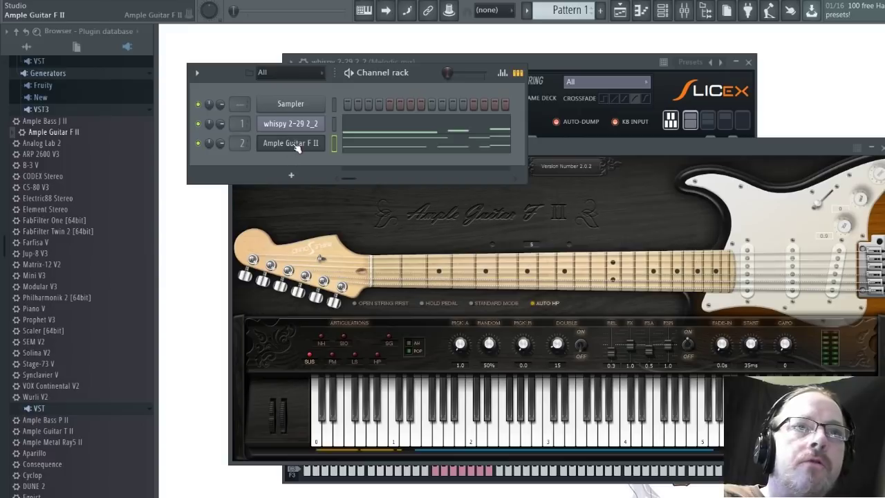
Add Fruity Reeverb 2 to slot 3 of the guitar's mixer track, with a 125% wet level and a mix level of about 57%
{"action": "key", "text": "F9"}
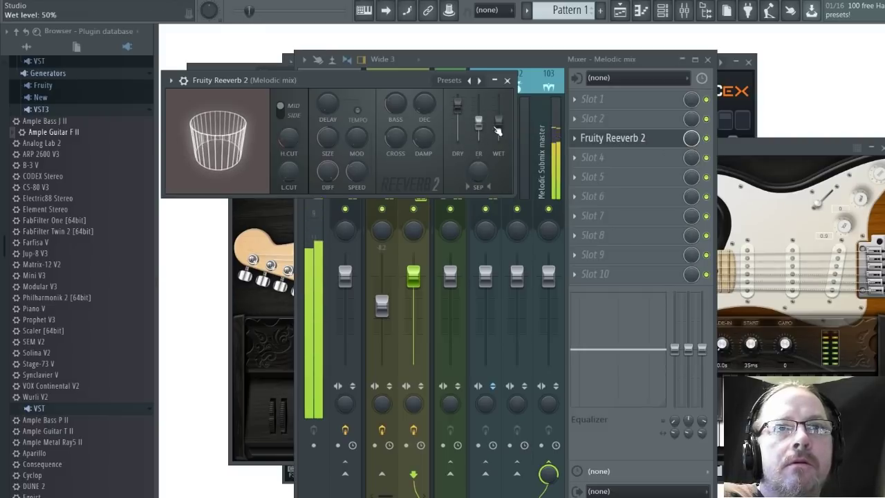
{"action": "left_click_drag", "start_coordinate": [497, 132], "coordinate": [498, 96]}
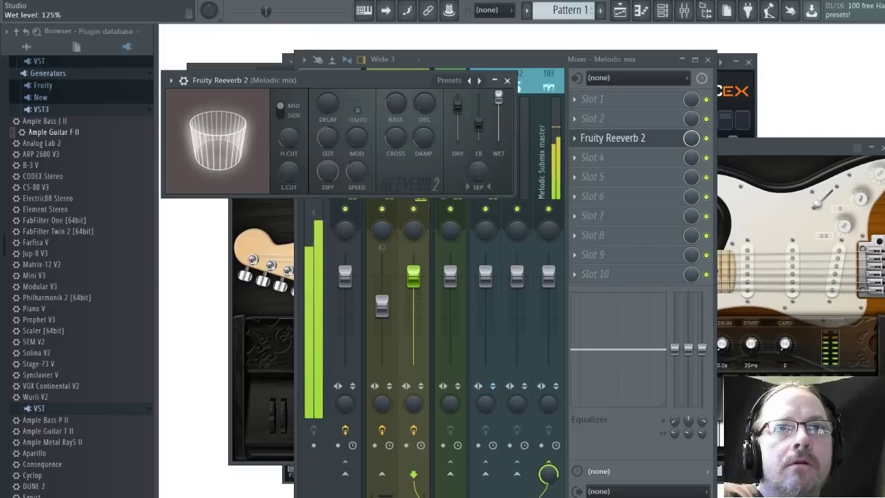
{"action": "left_click", "coordinate": [692, 139]}
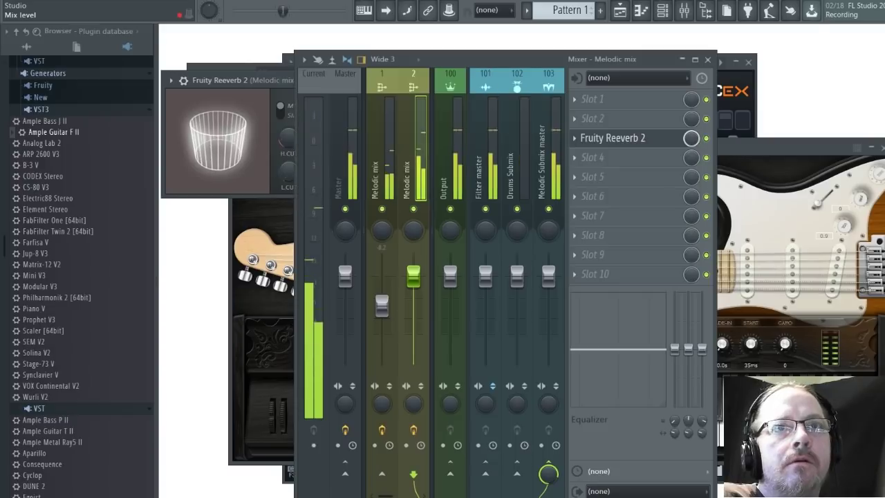
{"action": "left_click_drag", "start_coordinate": [691, 138], "coordinate": [691, 170]}
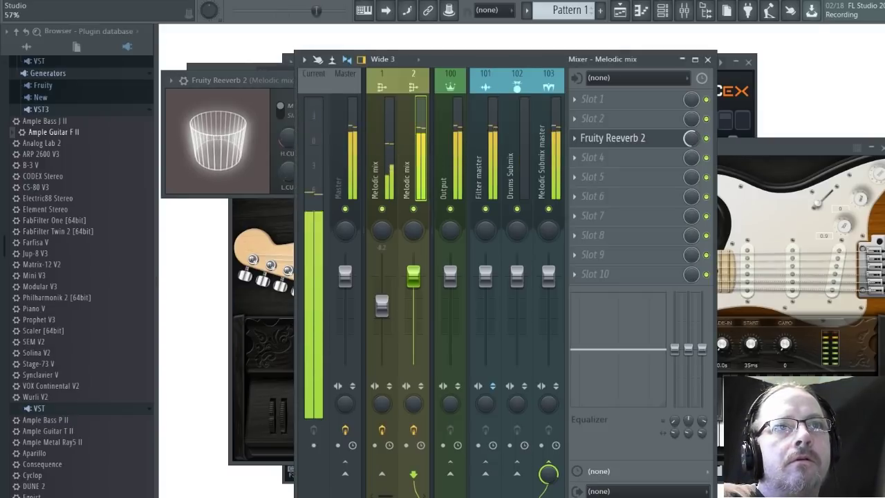
{"action": "left_click", "coordinate": [237, 81]}
{"action": "left_click", "coordinate": [515, 81]}
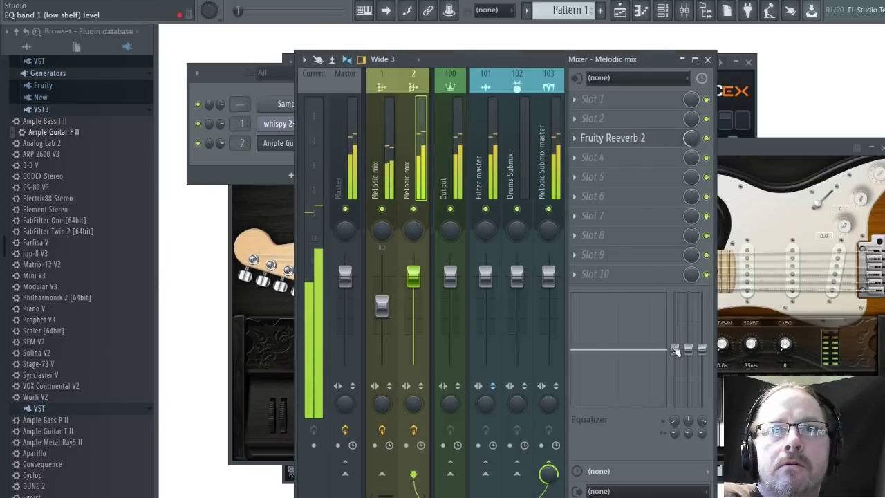
Cut the guitar track's 90 Hz low shelf to -18 dB and lower its volume to about -11.5 dB
{"action": "left_click_drag", "start_coordinate": [675, 351], "coordinate": [676, 405]}
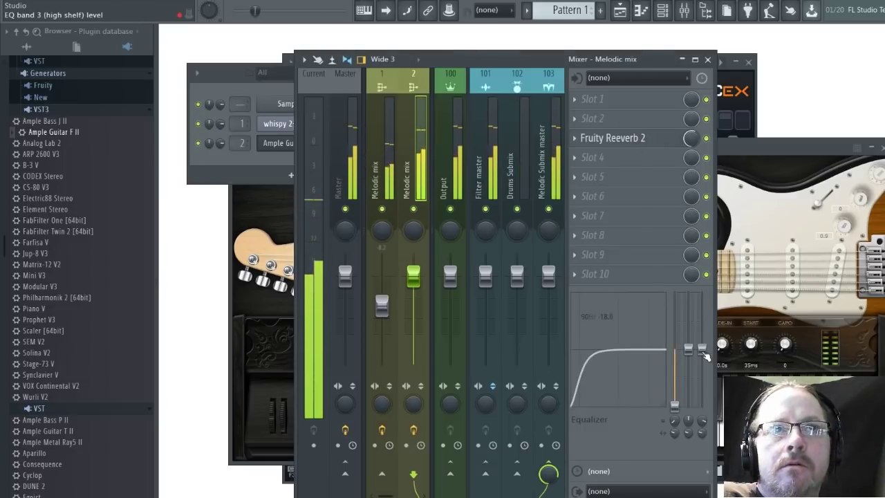
{"action": "left_click_drag", "start_coordinate": [414, 277], "coordinate": [413, 317]}
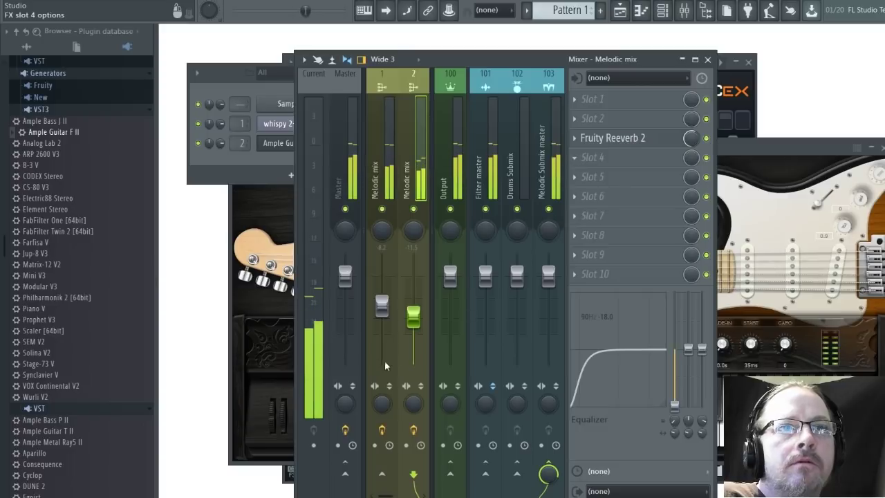
Add Fruity delay 2 to slot 4 of the guitar track, and pan mixer track 1 slightly left and track 2 slightly right
{"action": "left_click", "coordinate": [295, 439]}
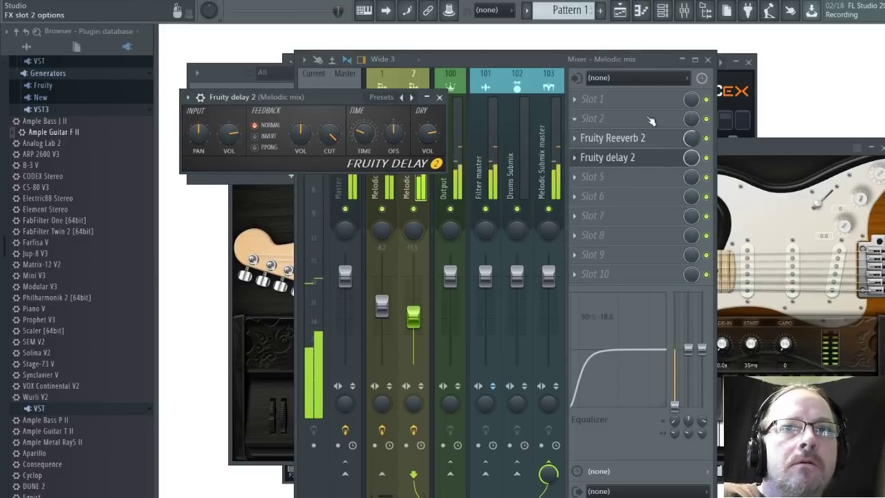
{"action": "left_click", "coordinate": [424, 86]}
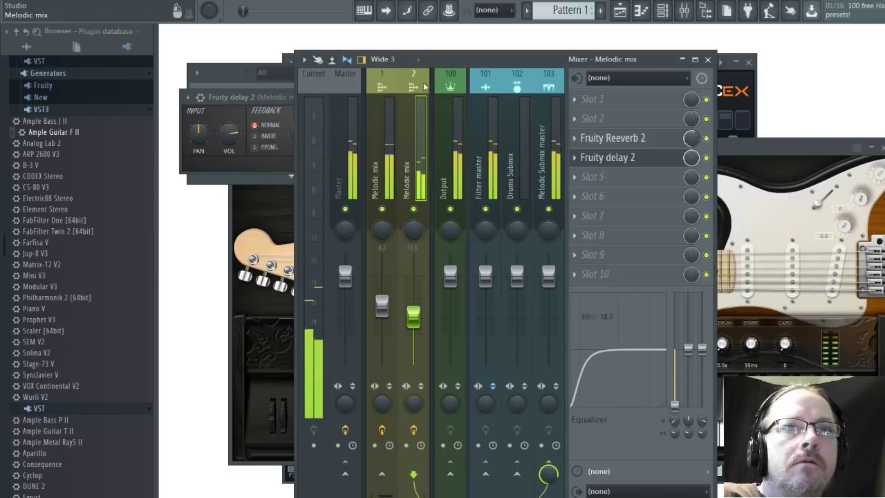
{"action": "left_click", "coordinate": [381, 230]}
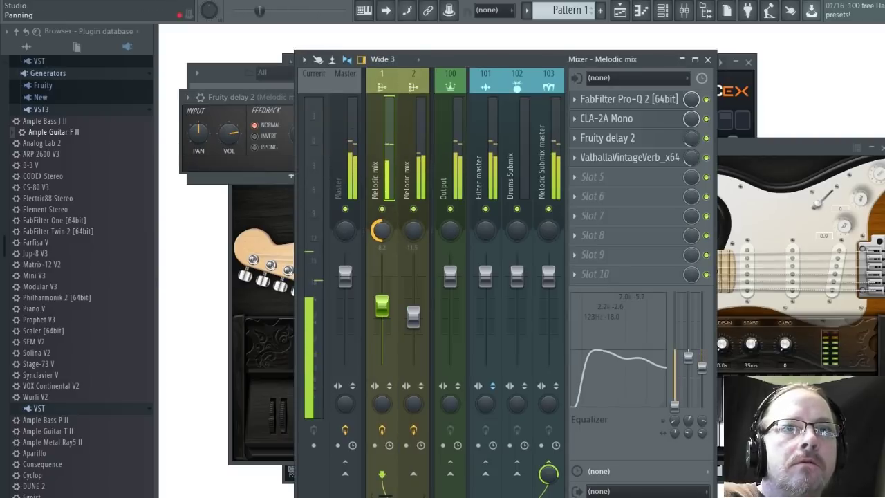
{"action": "mouse_move", "coordinate": [414, 230]}
{"action": "left_mouse_down"}
{"action": "mouse_move", "coordinate": [413, 210]}
{"action": "mouse_move", "coordinate": [381, 222]}
{"action": "mouse_move", "coordinate": [381, 214]}
{"action": "mouse_move", "coordinate": [412, 251]}
{"action": "mouse_move", "coordinate": [413, 243]}
{"action": "left_mouse_up"}
Set the guitar track's Fruity delay 2 mix level to about 59% and lower the track volume to about -14 dB
{"action": "left_click_drag", "start_coordinate": [691, 158], "coordinate": [692, 187]}
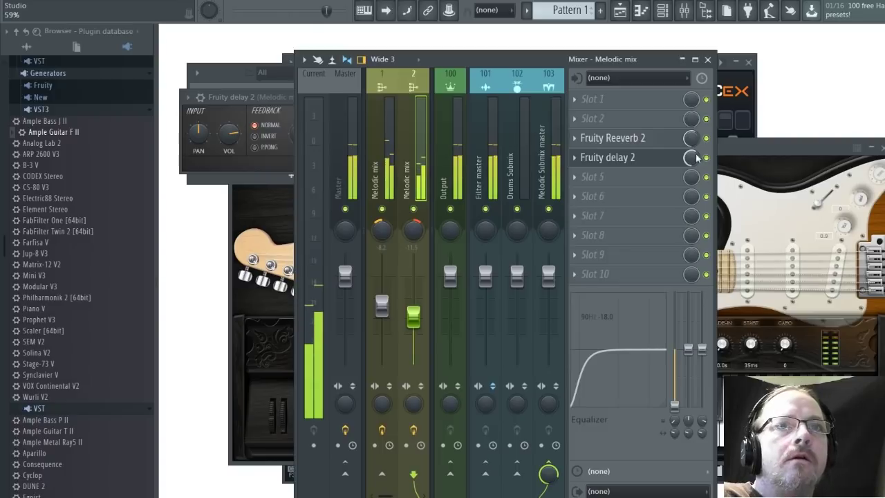
{"action": "left_click_drag", "start_coordinate": [413, 316], "coordinate": [415, 328]}
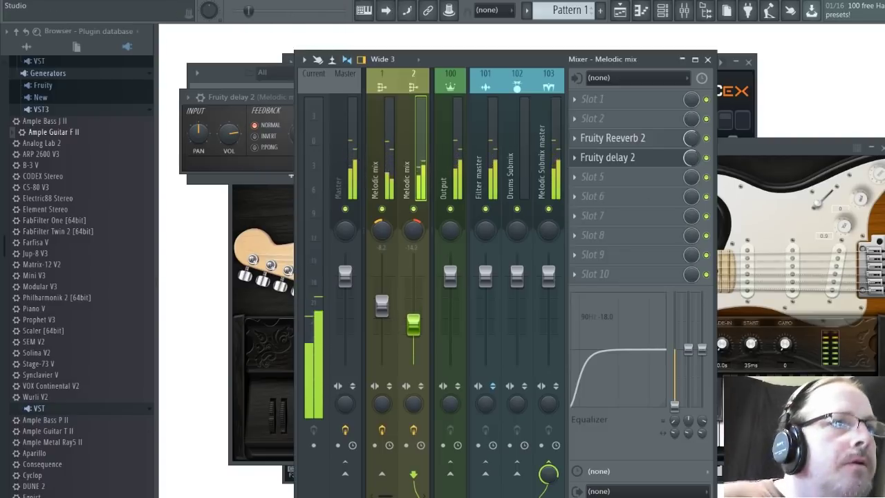
Add a Piano V channel and record a piano part over the looping Pattern 1
{"action": "double_click", "coordinate": [40, 309]}
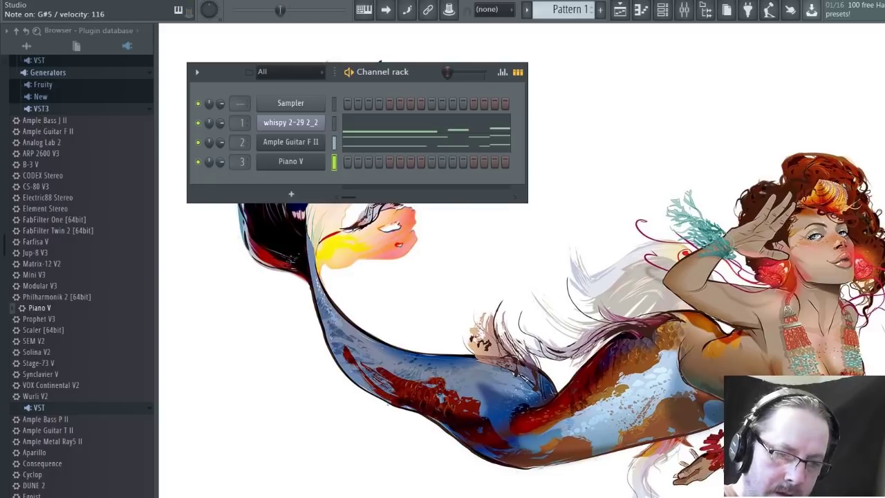
{"action": "key", "text": "space"}
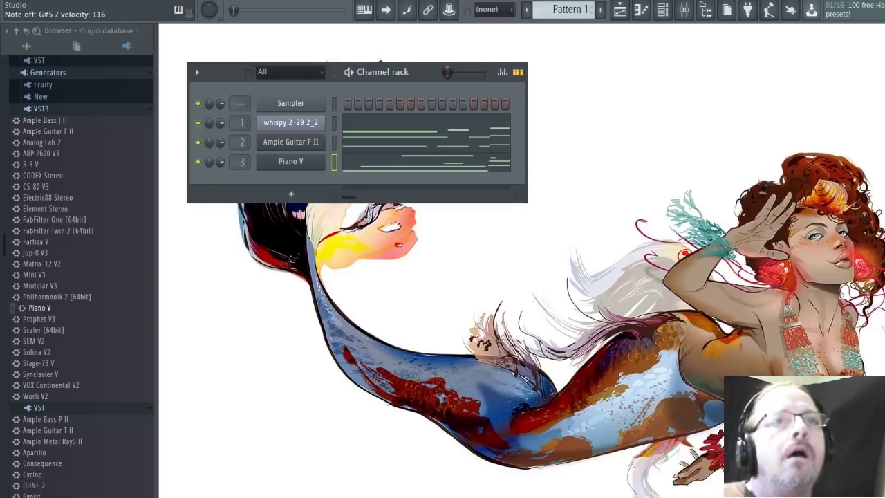
Open the Ample Guitar F II piano roll, select all of its notes, reposition the window and briefly play the pattern
{"action": "left_click", "coordinate": [411, 142]}
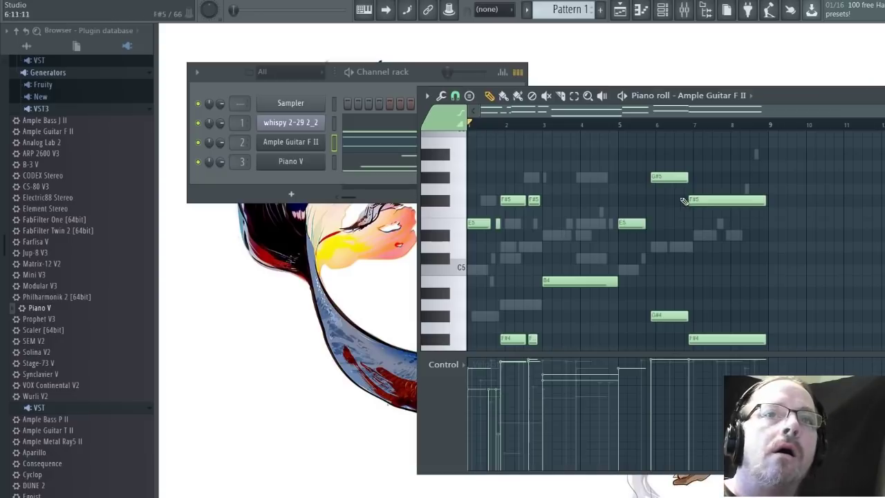
{"action": "key", "text": "ctrl+a"}
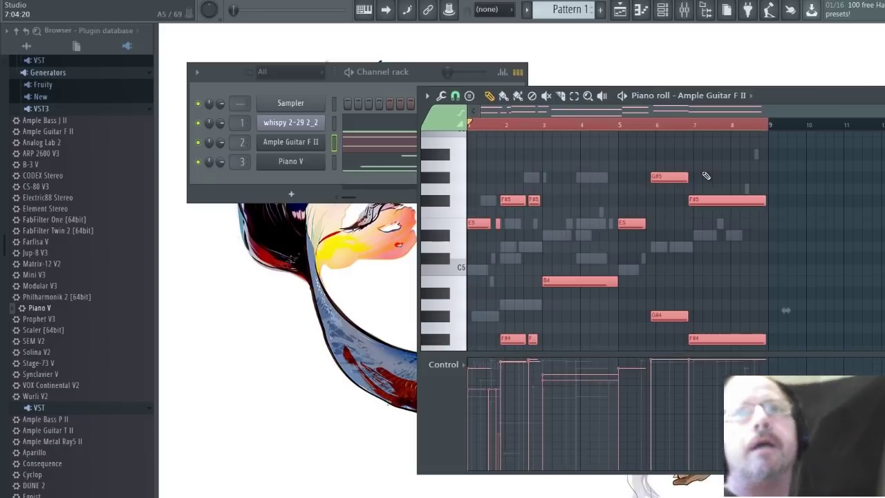
{"action": "left_click_drag", "start_coordinate": [806, 96], "coordinate": [672, 75]}
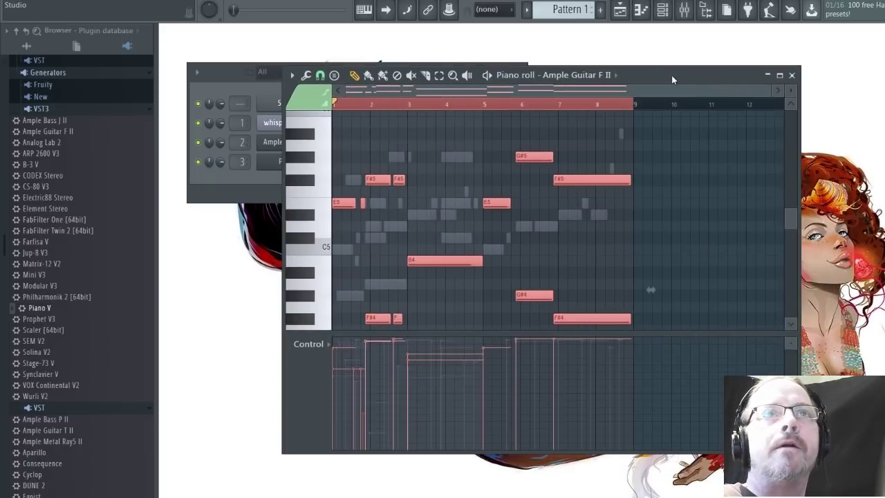
{"action": "key", "text": "space"}
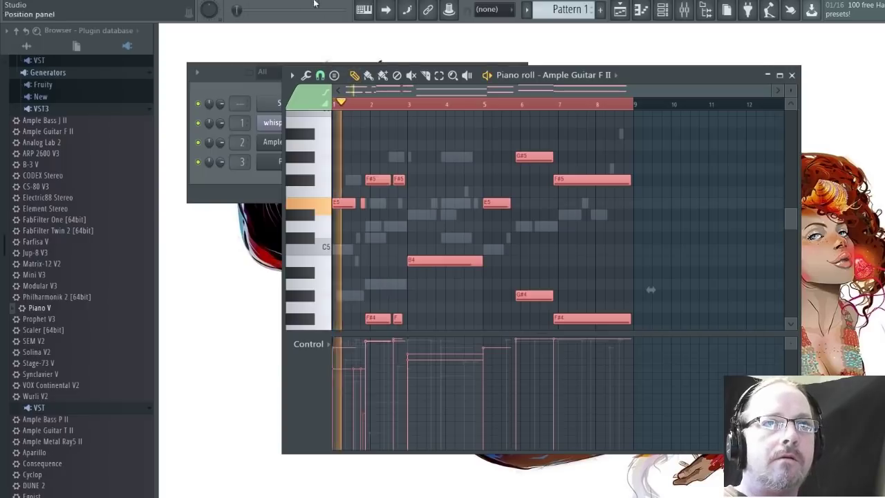
{"action": "key", "text": "space"}
Open the Piano V piano roll, duplicate the notes of bars 1–4 into bars 5–8, and select all notes
{"action": "left_click", "coordinate": [269, 189]}
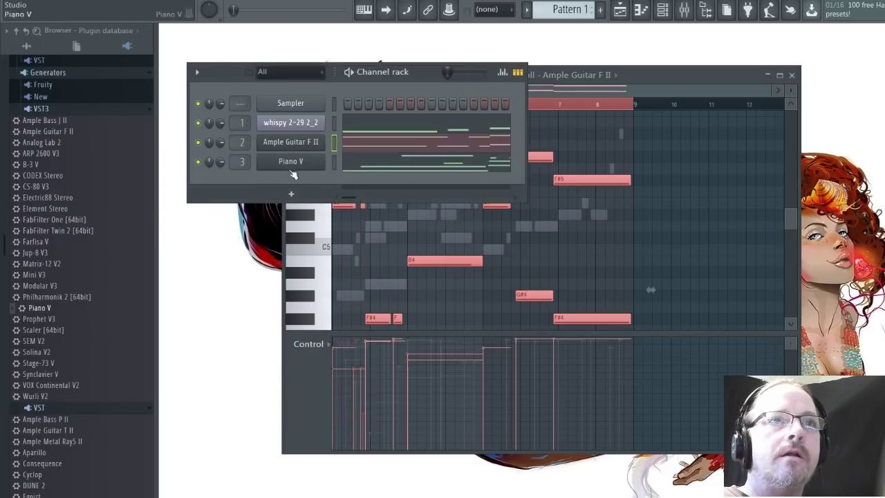
{"action": "left_click", "coordinate": [369, 162]}
{"action": "key", "text": "ctrl+a"}
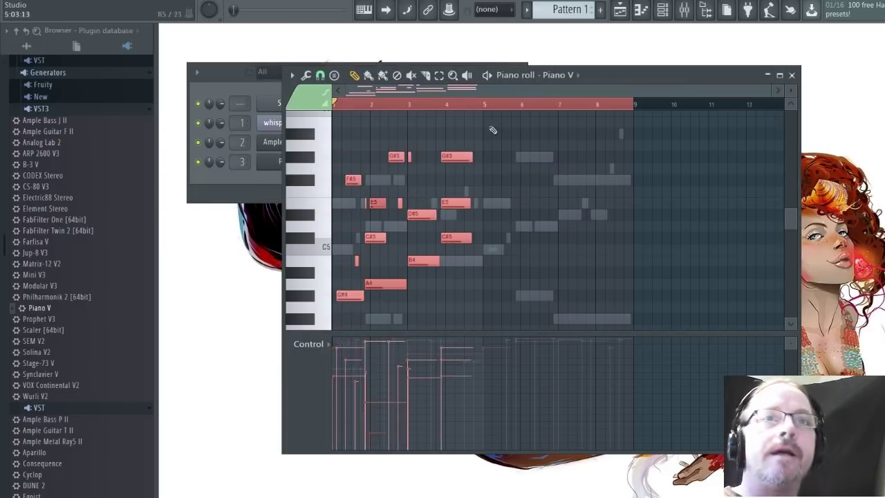
{"action": "left_click_drag", "start_coordinate": [627, 109], "coordinate": [484, 161]}
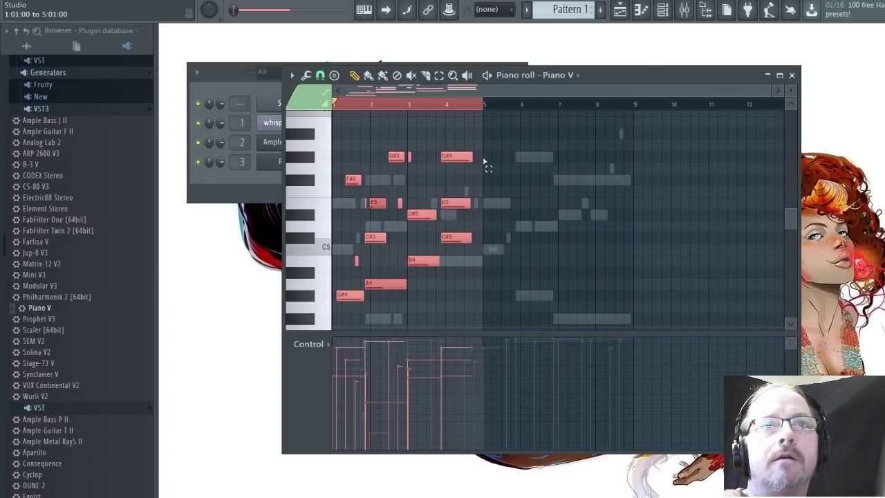
{"action": "key", "text": "ctrl+b"}
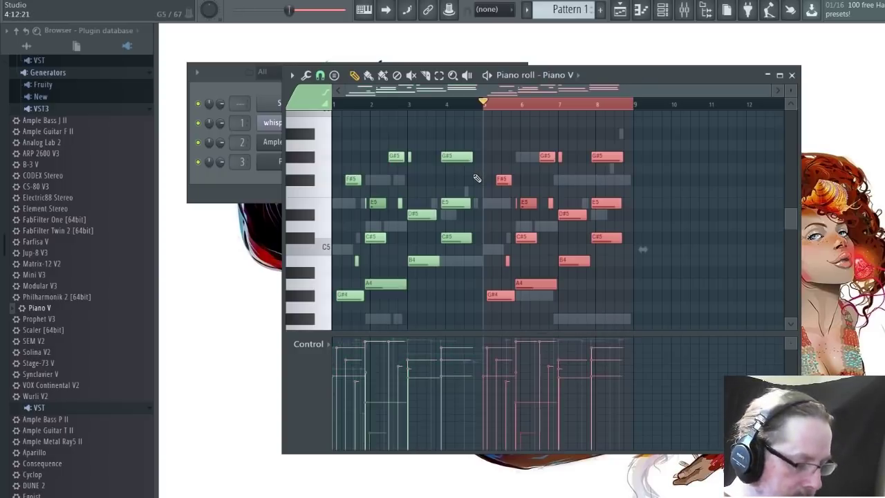
{"action": "key", "text": "ctrl+a"}
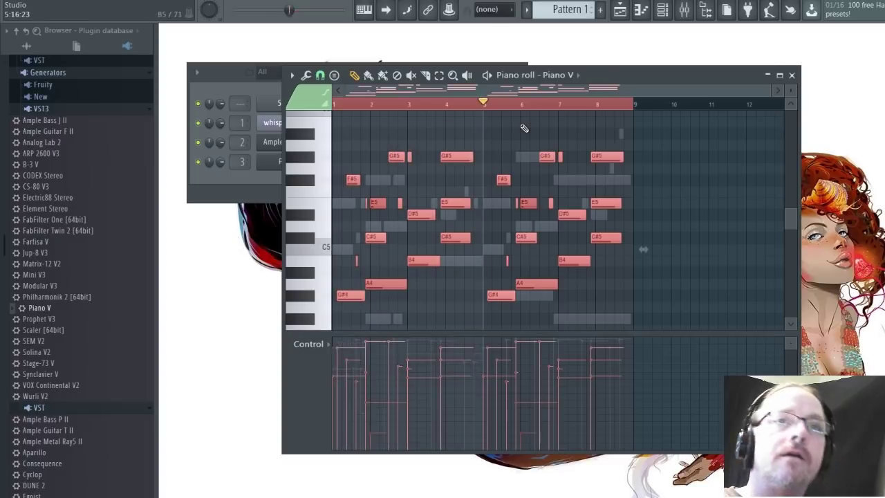
Play back the duplicated piano part and replay it from bar 1, checking its notes across the full range
{"action": "key", "text": "space"}
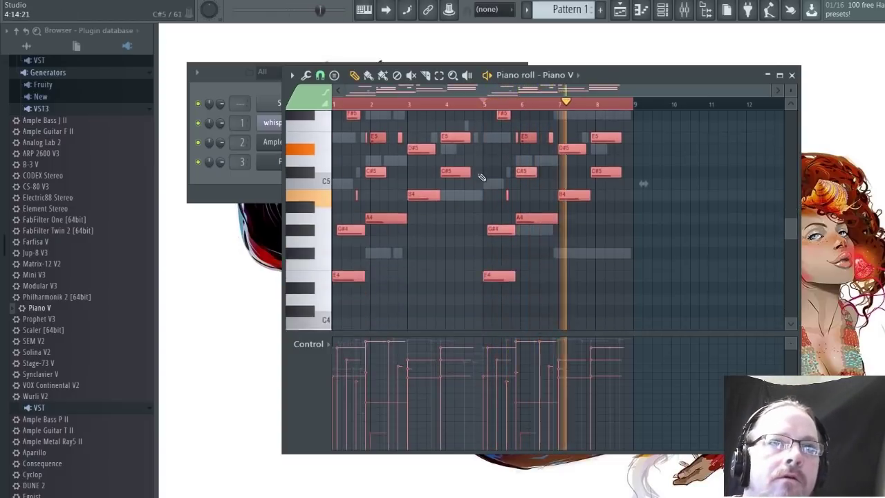
{"action": "scroll", "coordinate": [490, 177], "scroll_direction": "up", "scroll_amount": 5}
{"action": "scroll", "coordinate": [480, 178], "scroll_direction": "down", "scroll_amount": 8}
{"action": "scroll", "coordinate": [480, 181], "scroll_direction": "up", "scroll_amount": 5}
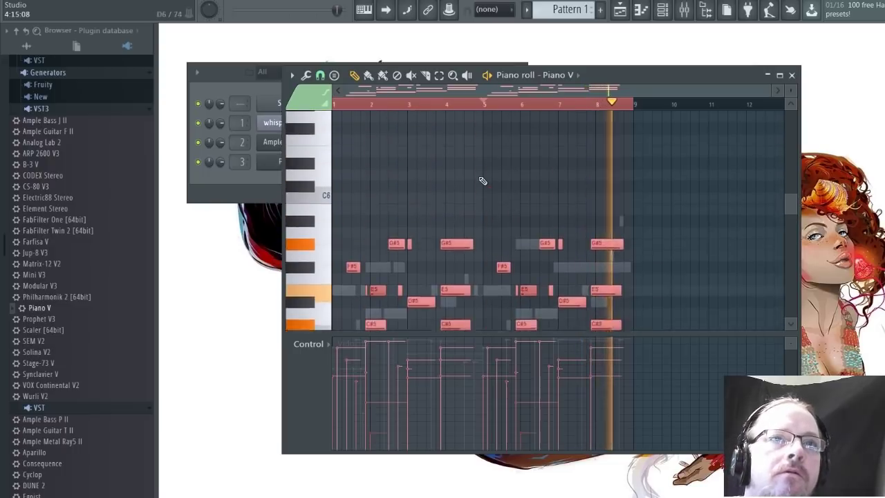
{"action": "scroll", "coordinate": [479, 181], "scroll_direction": "down", "scroll_amount": 2}
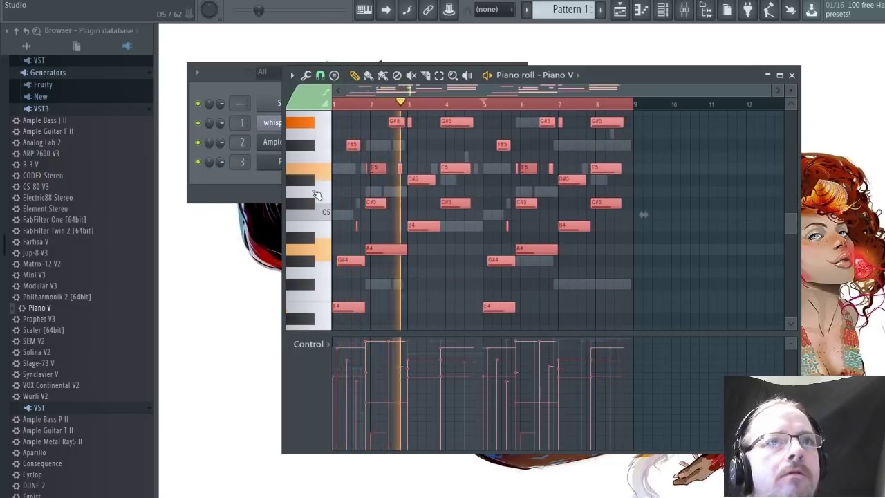
{"action": "key", "text": "space"}
{"action": "key", "text": "space"}
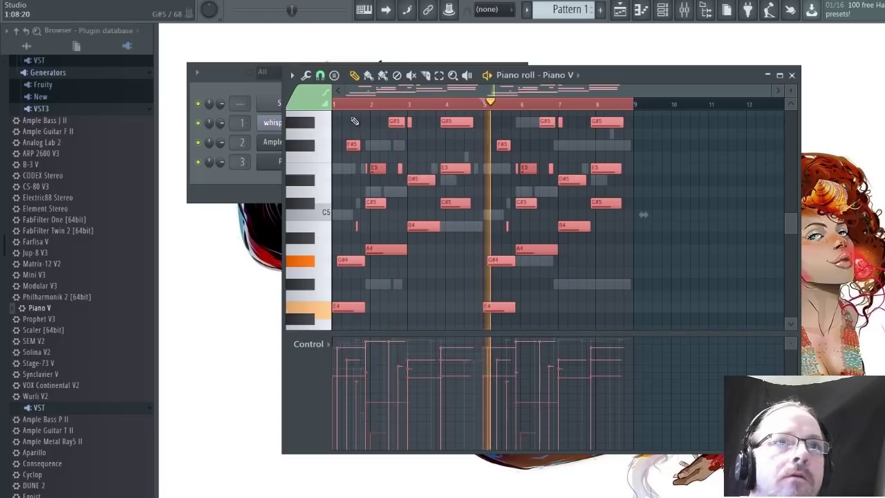
{"action": "left_click", "coordinate": [352, 105]}
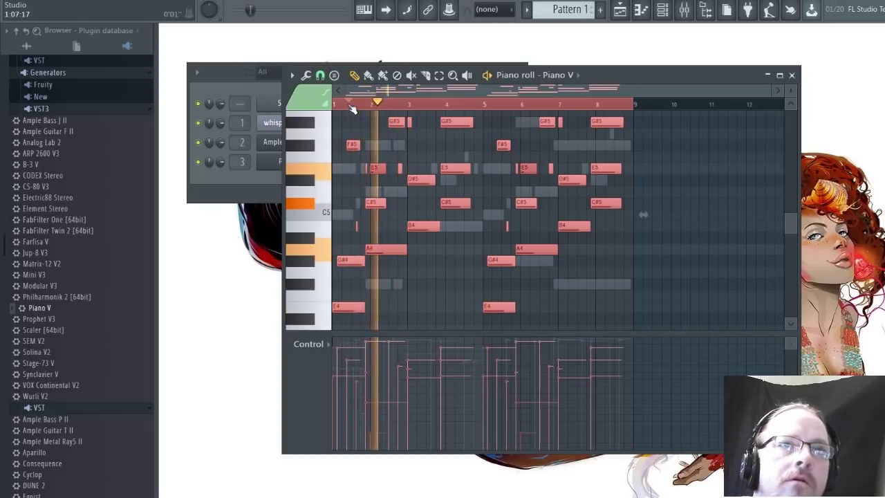
{"action": "left_click", "coordinate": [351, 106]}
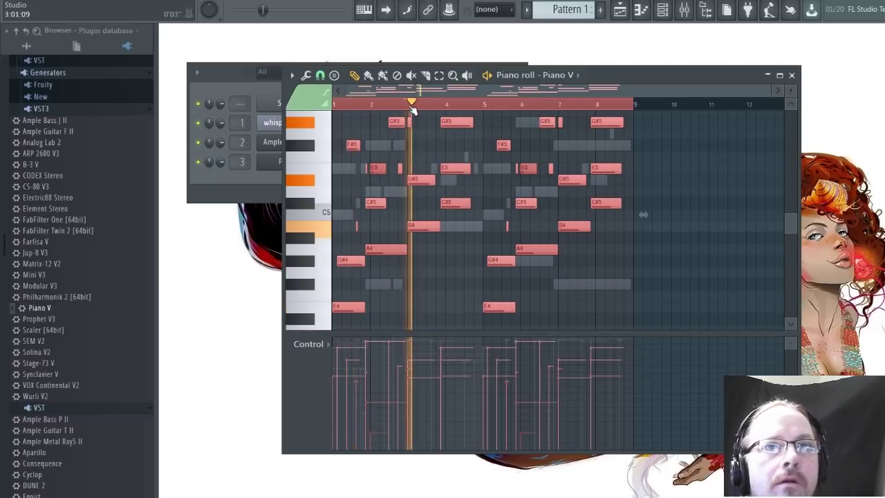
{"action": "key", "text": "space"}
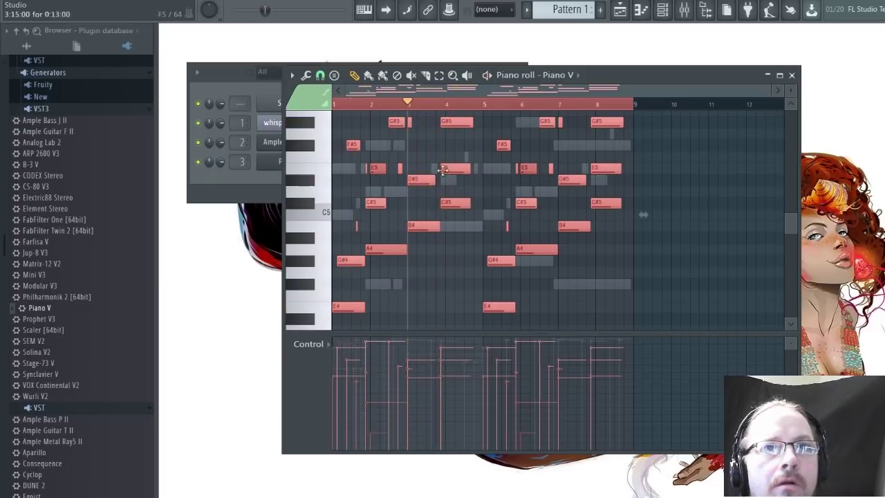
Copy the C#5 note of the chord near bar 4 down one octave to C#4 and play the pattern
{"action": "scroll", "coordinate": [456, 218], "scroll_direction": "down", "scroll_amount": 2}
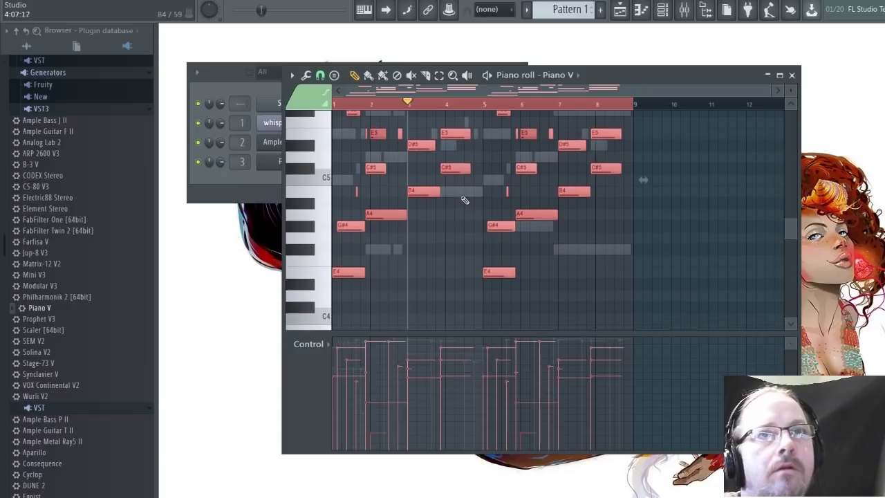
{"action": "left_click", "coordinate": [465, 195], "text": "ctrl"}
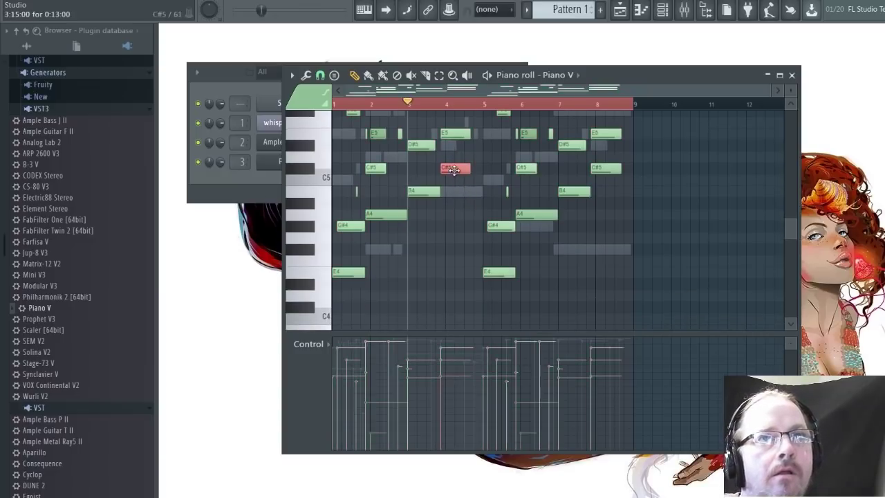
{"action": "key", "text": "ctrl+Down"}
{"action": "key", "text": "space"}
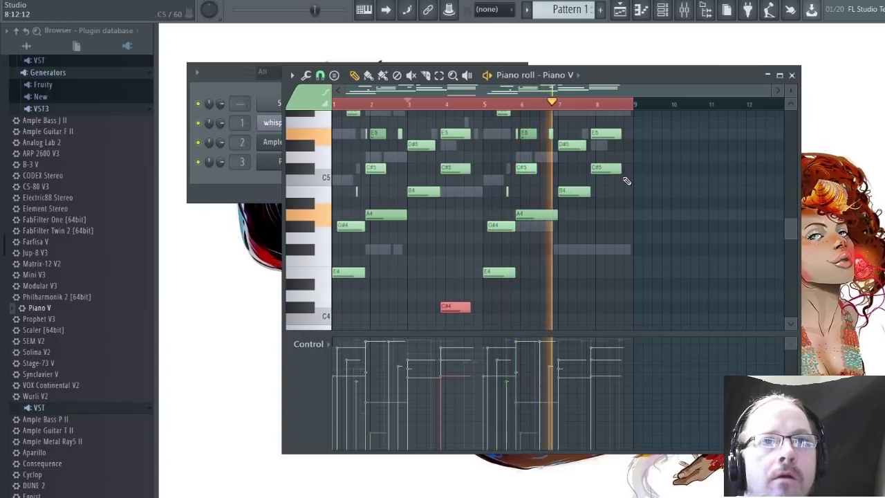
{"action": "scroll", "coordinate": [625, 179], "scroll_direction": "up", "scroll_amount": 3}
{"action": "scroll", "coordinate": [635, 186], "scroll_direction": "up", "scroll_amount": 1}
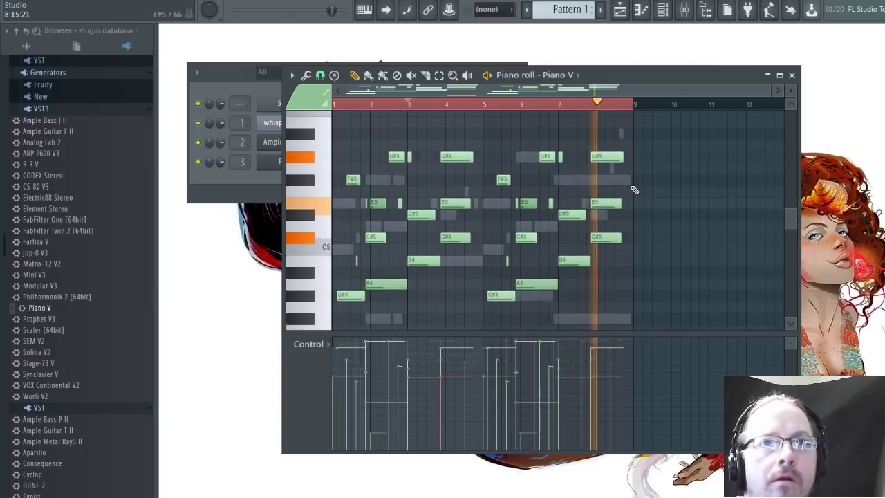
{"action": "key", "text": "space"}
{"action": "key", "text": "space"}
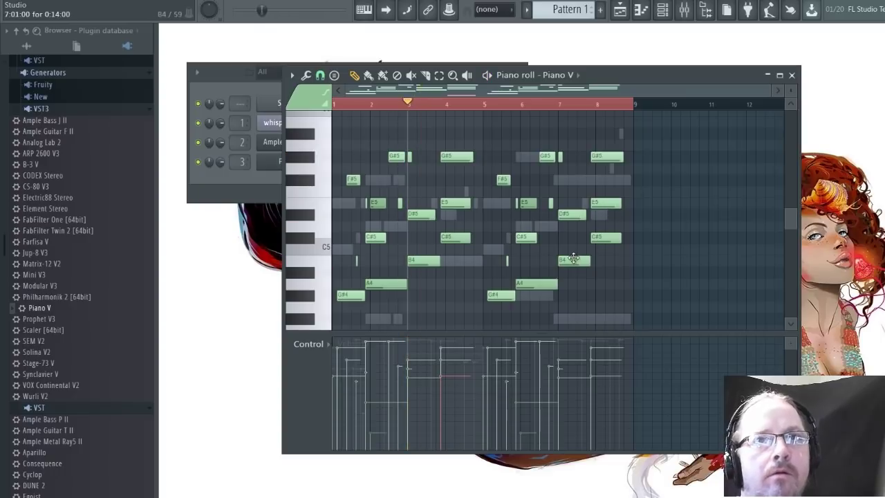
Transpose the three-note chord near bar 8 down six semitones to G4, A#4 and D5, and play the pattern
{"action": "scroll", "coordinate": [573, 255], "scroll_direction": "down", "scroll_amount": 4}
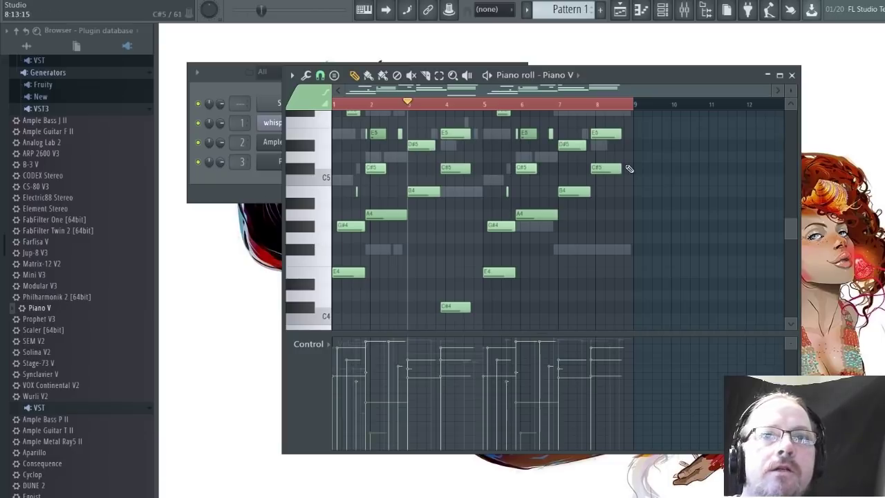
{"action": "left_click_drag", "start_coordinate": [614, 189], "coordinate": [613, 148]}
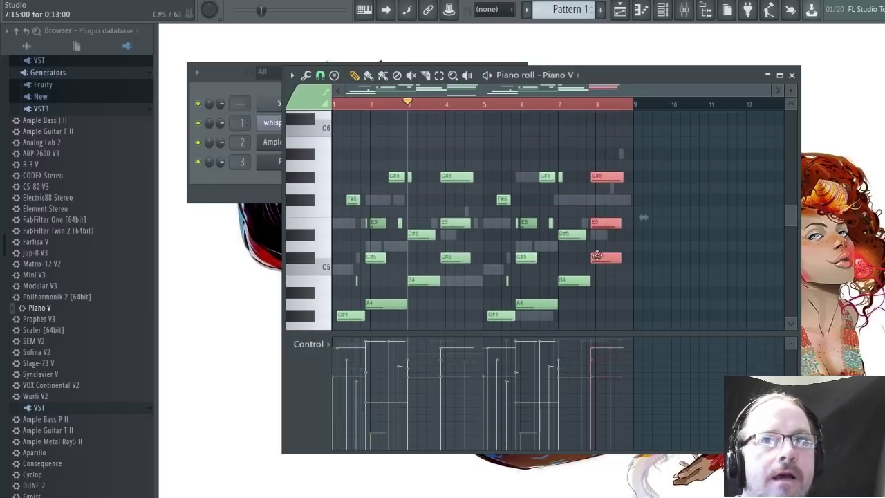
{"action": "key", "text": "shift+Down"}
{"action": "key", "text": "shift+Down"}
{"action": "key", "text": "shift+Down"}
{"action": "key", "text": "shift+Down"}
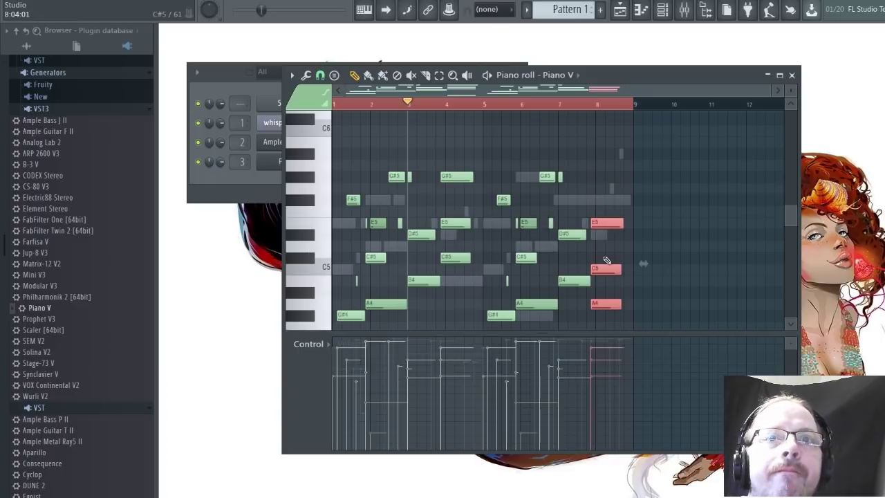
{"action": "key", "text": "shift+Down"}
{"action": "key", "text": "shift+Down"}
{"action": "key", "text": "space"}
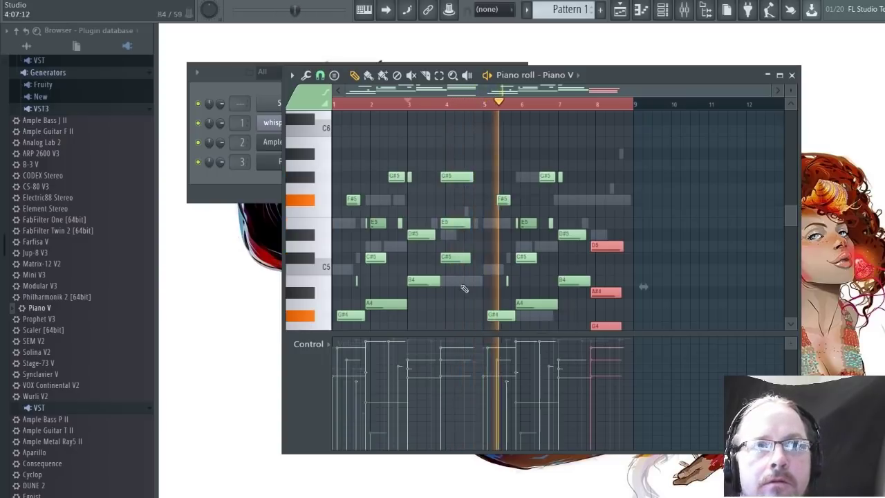
{"action": "scroll", "coordinate": [598, 247], "scroll_direction": "down", "scroll_amount": 2}
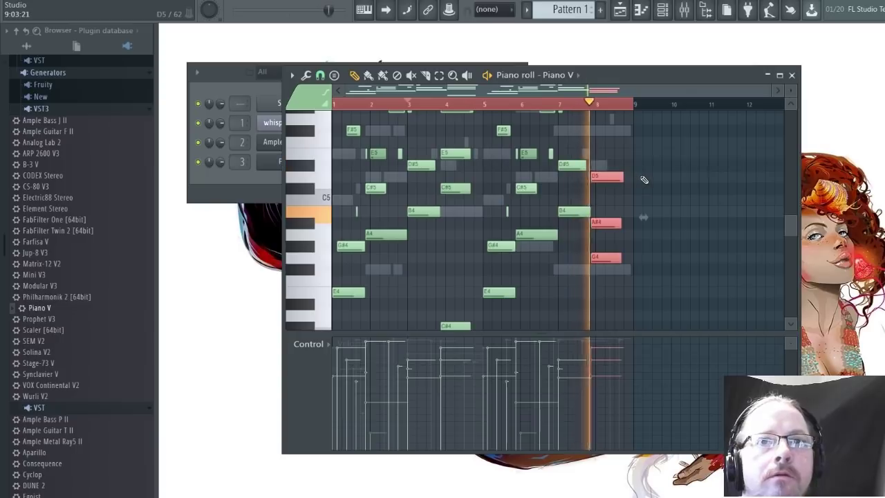
{"action": "key", "text": "space"}
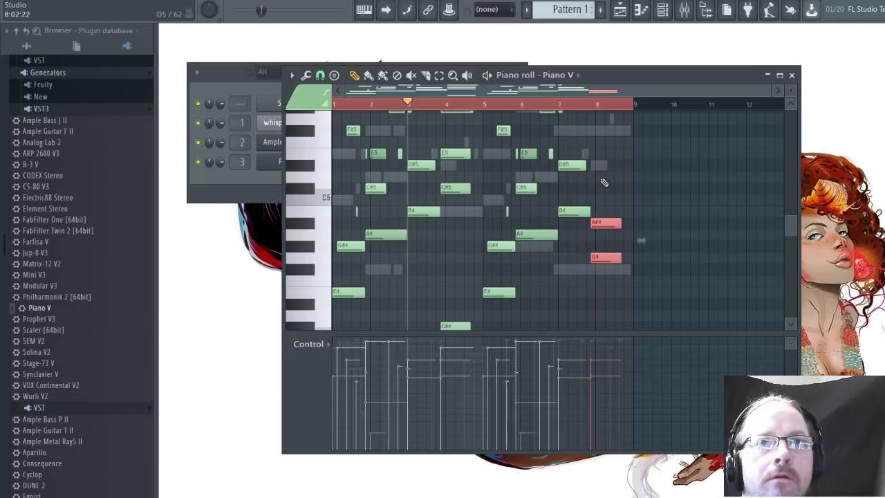
Lower the last chord's D5 note to C#5, keeping its start aligned with the other chord notes
{"action": "left_click", "coordinate": [602, 179]}
{"action": "left_click_drag", "start_coordinate": [607, 179], "coordinate": [602, 196]}
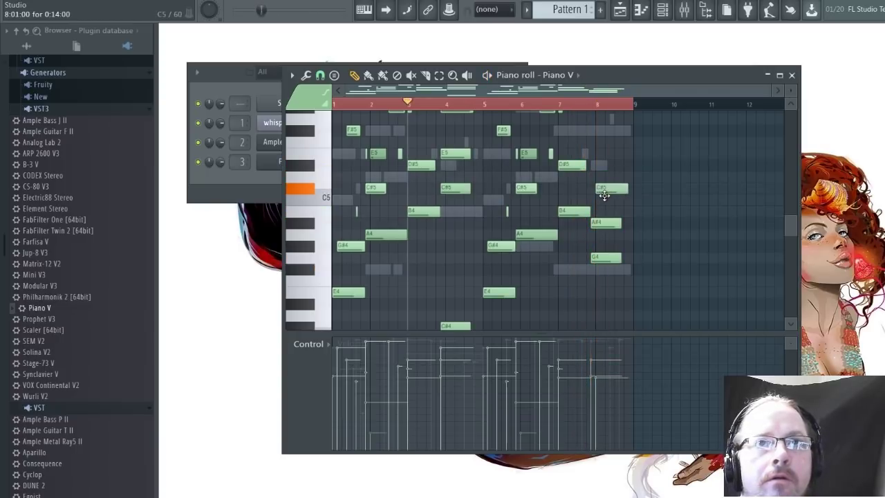
{"action": "key", "text": "space"}
{"action": "key", "text": "space"}
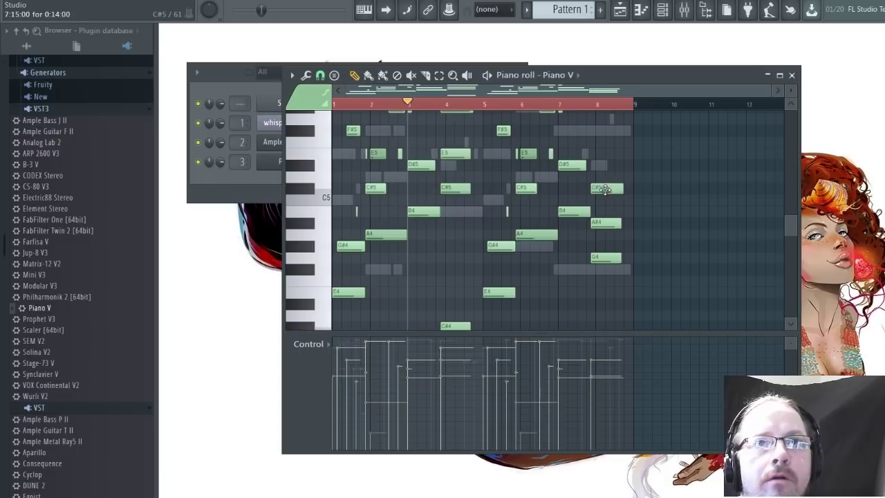
Replay the end of the piano part from just before bar 7 to check the last chord
{"action": "key", "text": "space"}
{"action": "left_click", "coordinate": [585, 105]}
{"action": "key", "text": "space"}
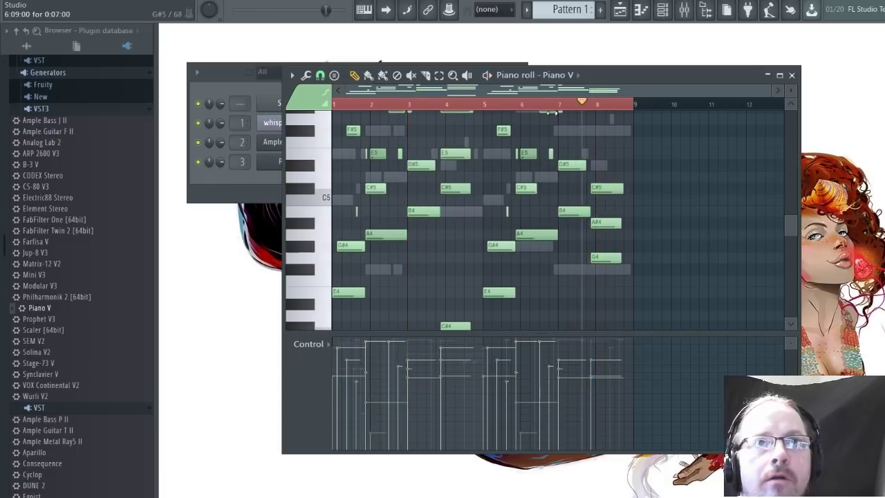
{"action": "key", "text": "space"}
{"action": "key", "text": "space"}
{"action": "left_click", "coordinate": [551, 106]}
{"action": "key", "text": "space"}
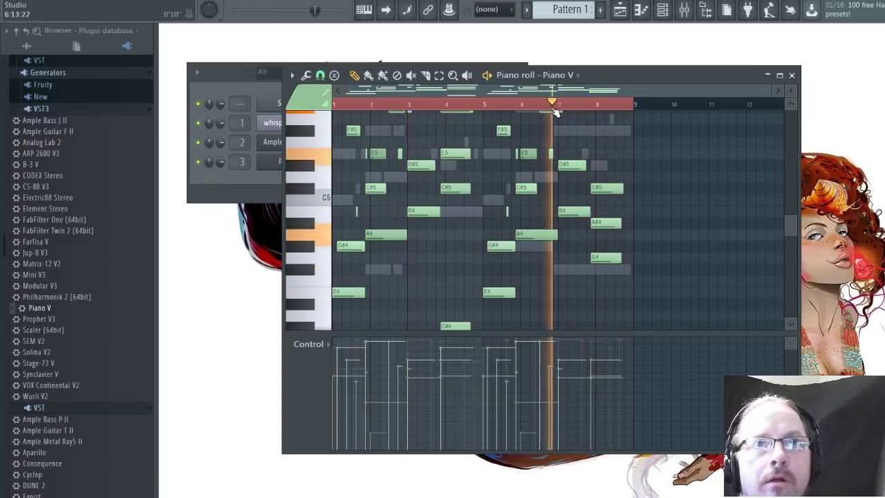
{"action": "key", "text": "space"}
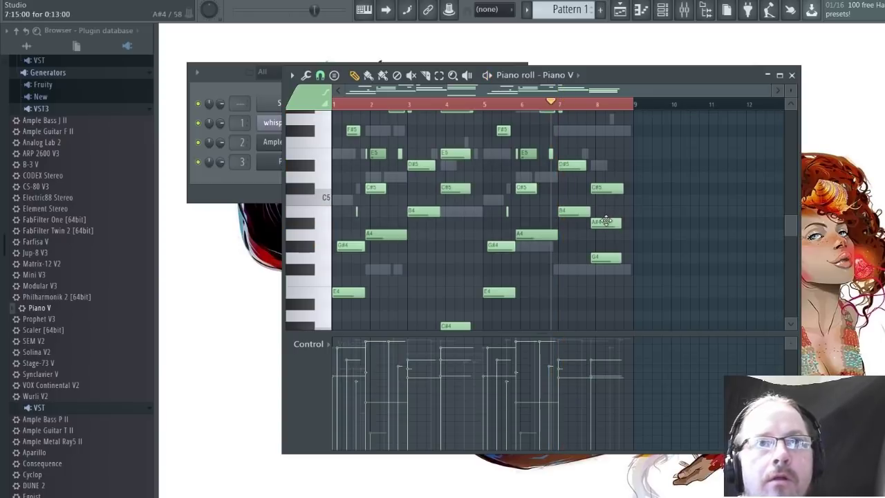
Raise the last chord's middle note to B4 and its top note to D#5
{"action": "key", "text": "ctrl+Up"}
{"action": "key", "text": "ctrl+z"}
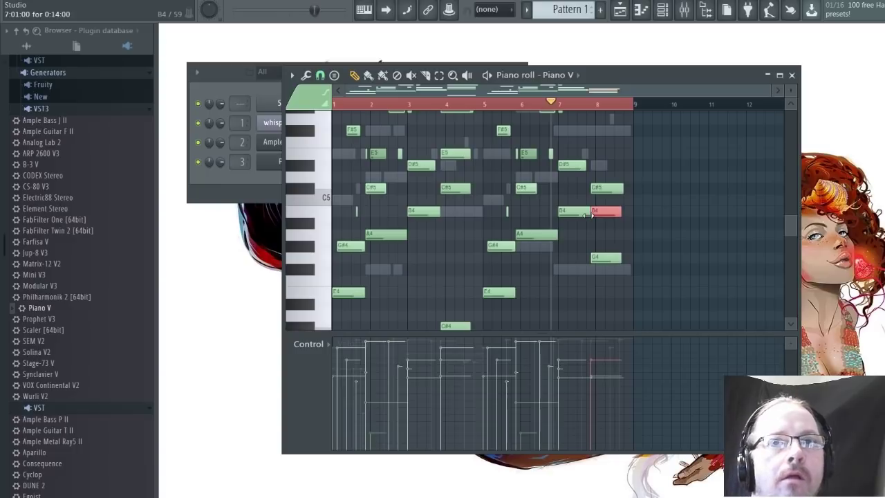
{"action": "left_click_drag", "start_coordinate": [619, 161], "coordinate": [622, 196]}
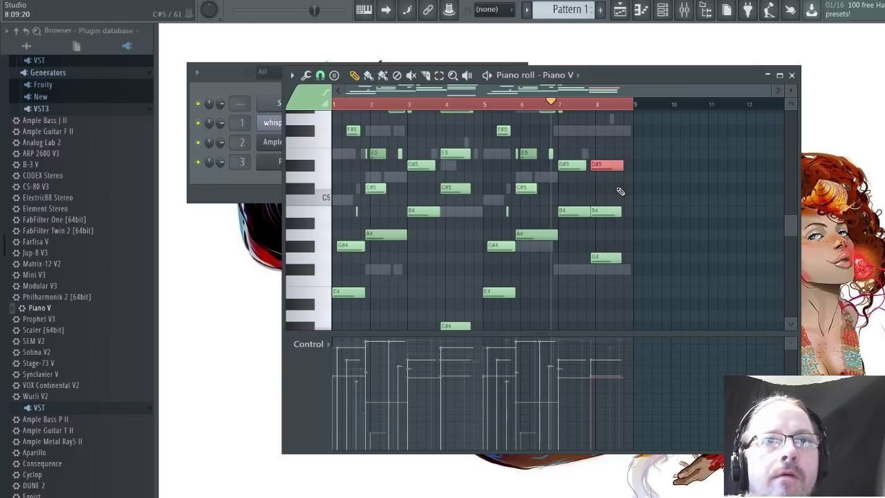
Play the piano part's ending repeatedly, starting between bars 5 and 7, to check the reworked last chord
{"action": "key", "text": "space"}
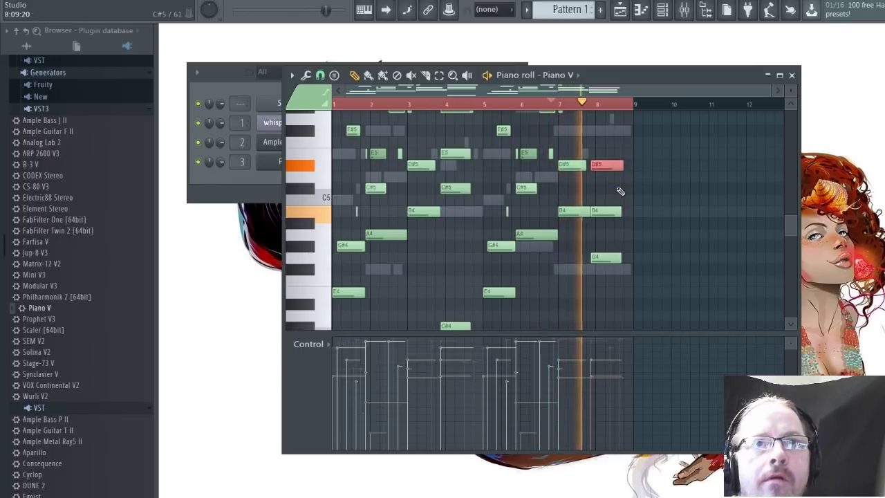
{"action": "left_click", "coordinate": [510, 104]}
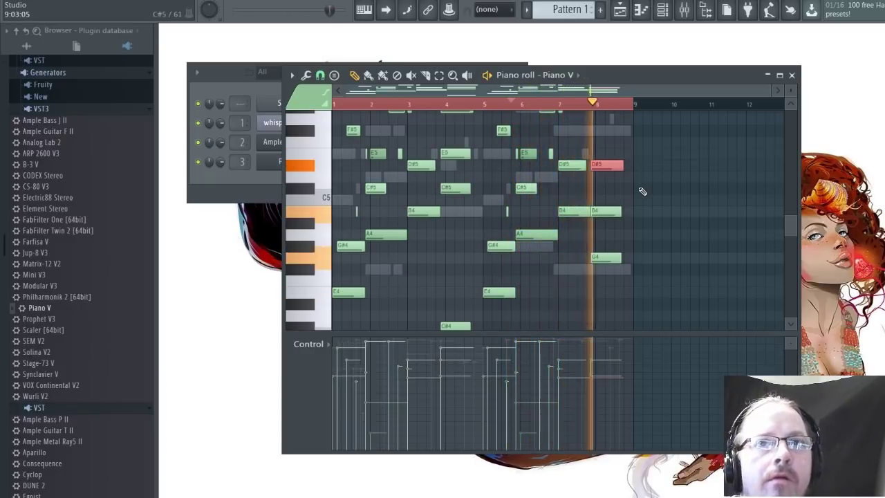
{"action": "key", "text": "space"}
{"action": "left_click", "coordinate": [608, 211]}
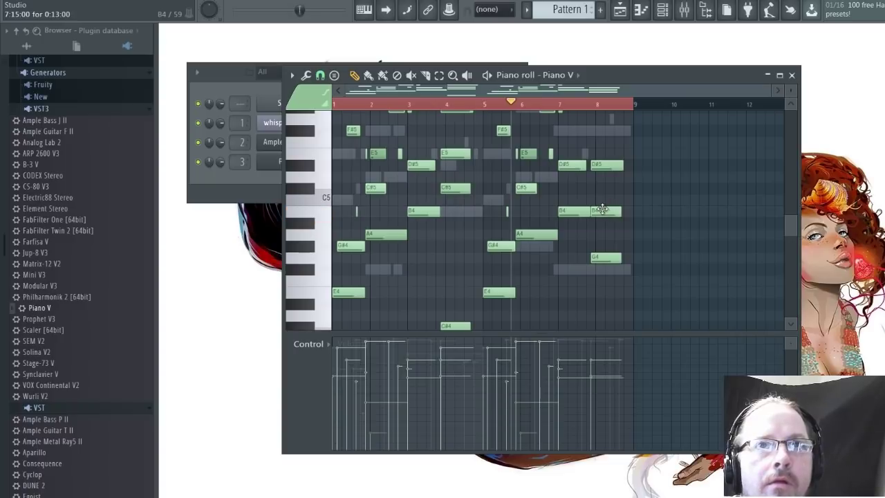
{"action": "key", "text": "space"}
{"action": "key", "text": "space"}
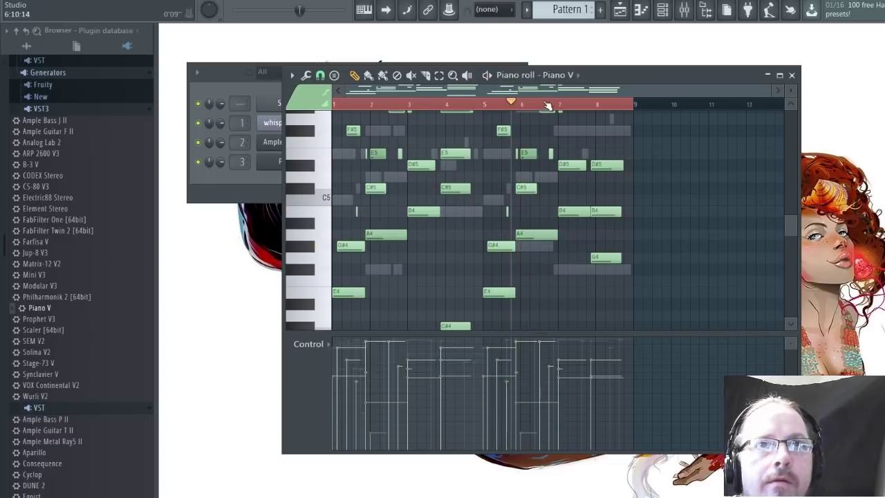
{"action": "left_click", "coordinate": [555, 107]}
{"action": "key", "text": "space"}
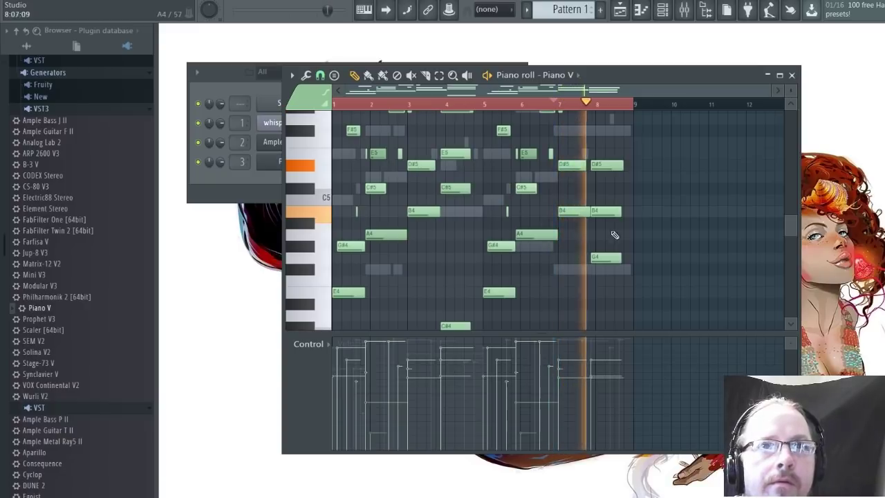
Raise the last chord's lowest note to G#4 and replay the ending of the piano part
{"action": "key", "text": "space"}
{"action": "mouse_move", "coordinate": [603, 260]}
{"action": "left_mouse_down"}
{"action": "mouse_move", "coordinate": [602, 241]}
{"action": "mouse_move", "coordinate": [603, 256]}
{"action": "left_mouse_up"}
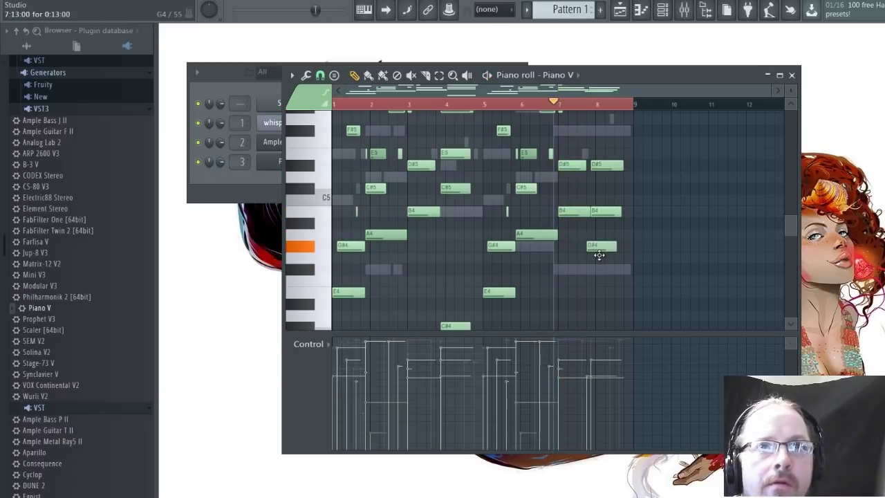
{"action": "key", "text": "space"}
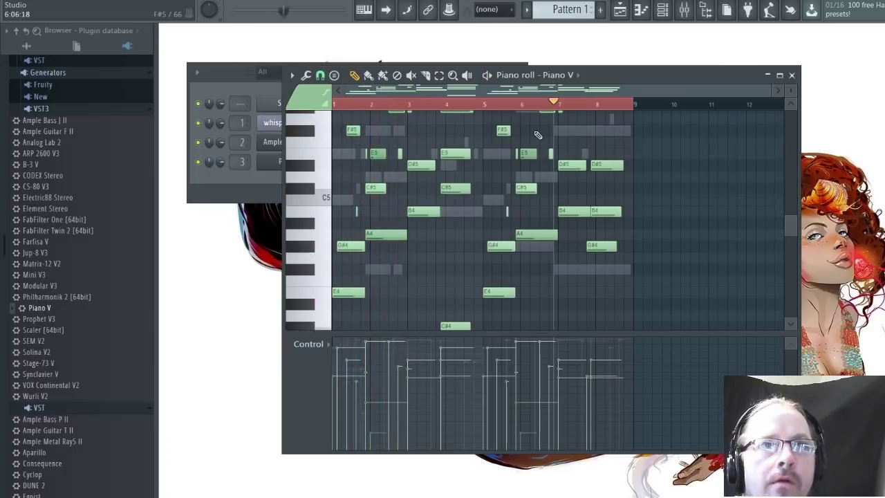
{"action": "key", "text": "space"}
Lower the C#5 note in the chord near bar 2 to B4, playing the part from the beginning to check it
{"action": "left_click", "coordinate": [337, 104]}
{"action": "key", "text": "space"}
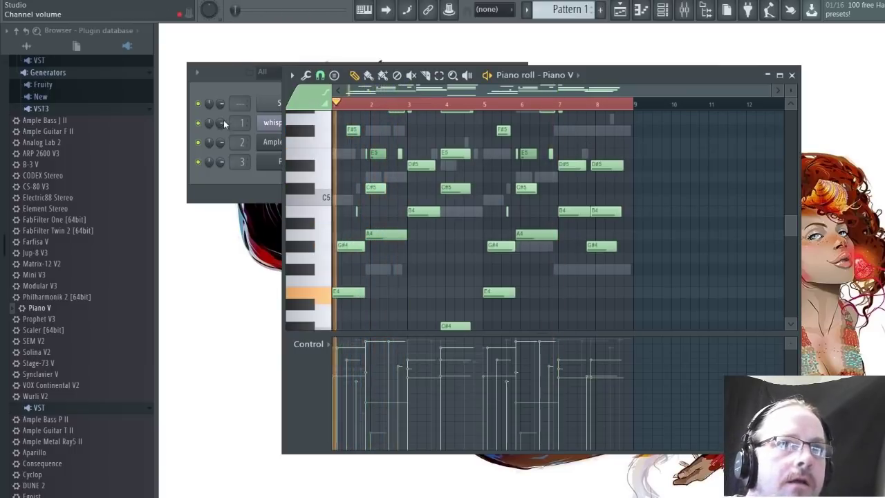
{"action": "key", "text": "space"}
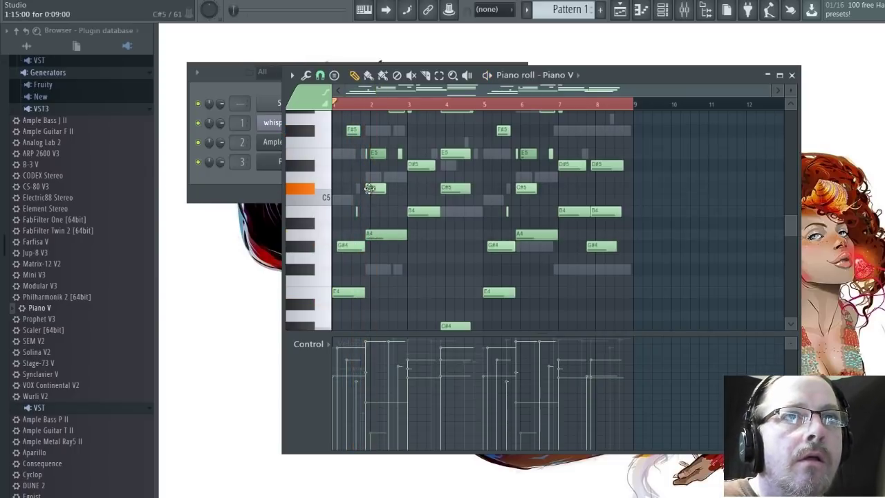
{"action": "left_click_drag", "start_coordinate": [370, 188], "coordinate": [371, 216]}
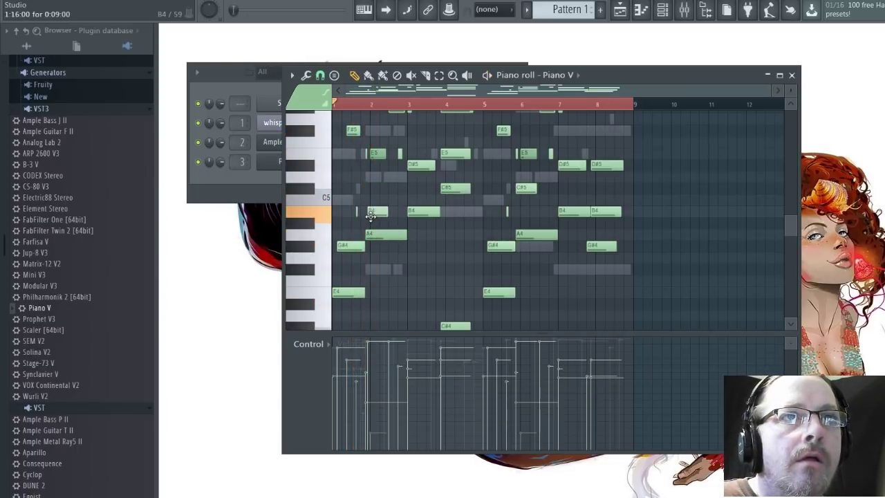
{"action": "key", "text": "space"}
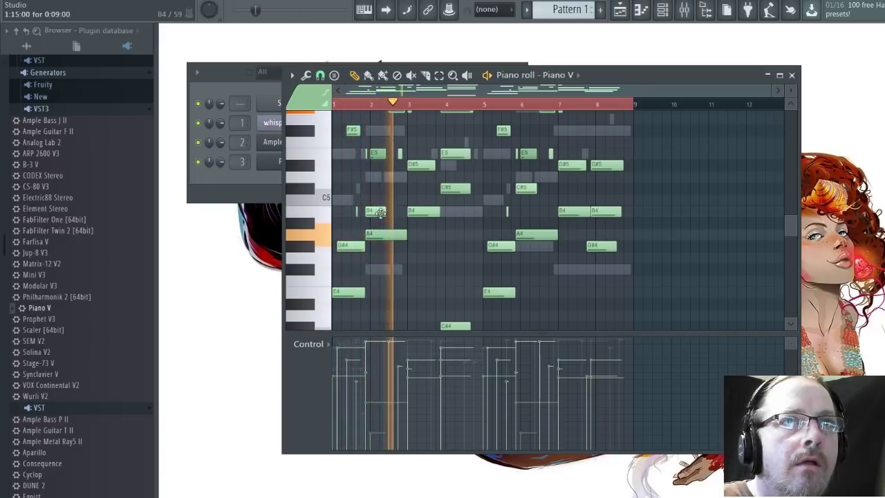
{"action": "key", "text": "space"}
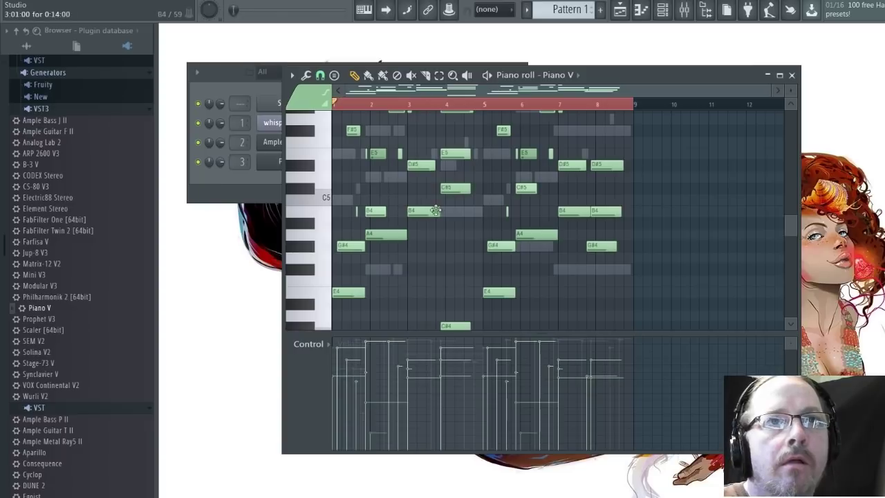
Lengthen the short G#5 note at bar 3 to nearly the length of the chord's other notes and play the result
{"action": "scroll", "coordinate": [435, 210], "scroll_direction": "up", "scroll_amount": 3}
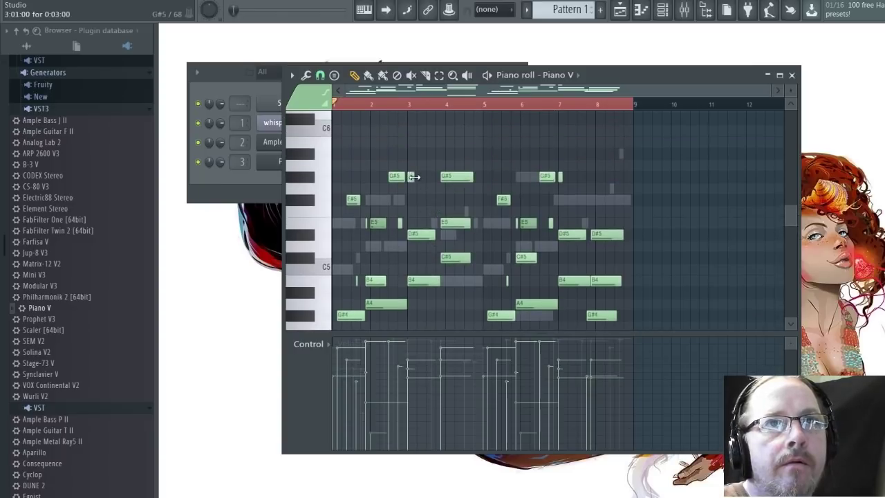
{"action": "key", "text": "space"}
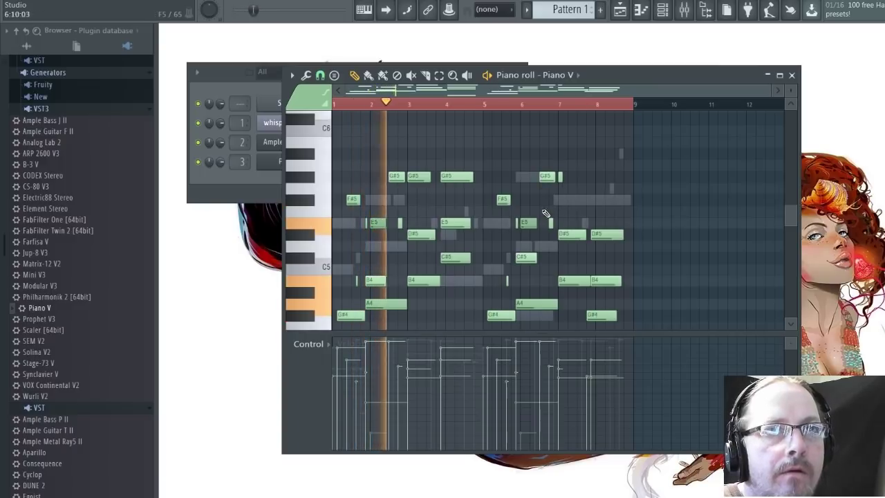
{"action": "key", "text": "space"}
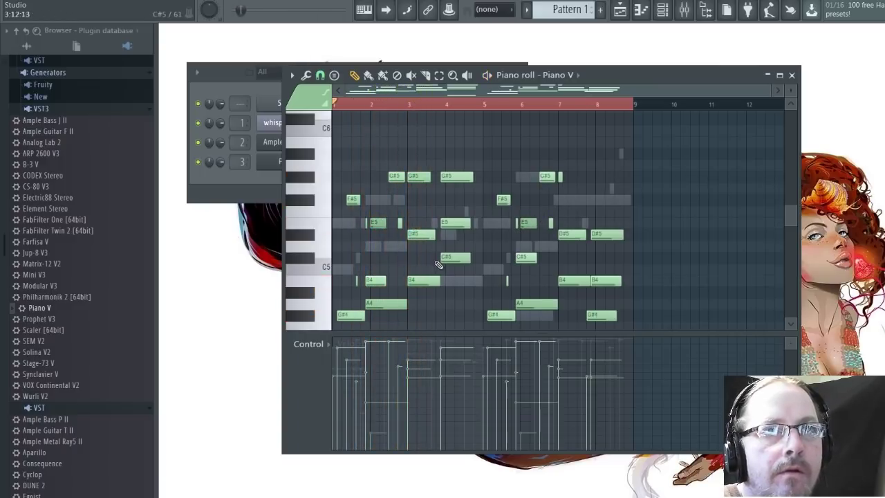
Copy bar 3's B4 note an octave down to B3, play through the whole part and close the piano roll
{"action": "scroll", "coordinate": [437, 257], "scroll_direction": "down", "scroll_amount": 6}
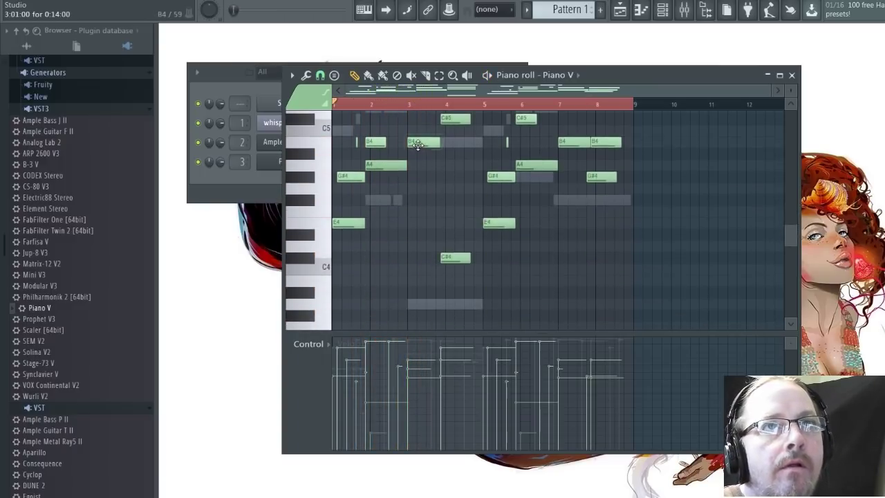
{"action": "left_click_drag", "start_coordinate": [415, 145], "coordinate": [416, 290]}
{"action": "key", "text": "space"}
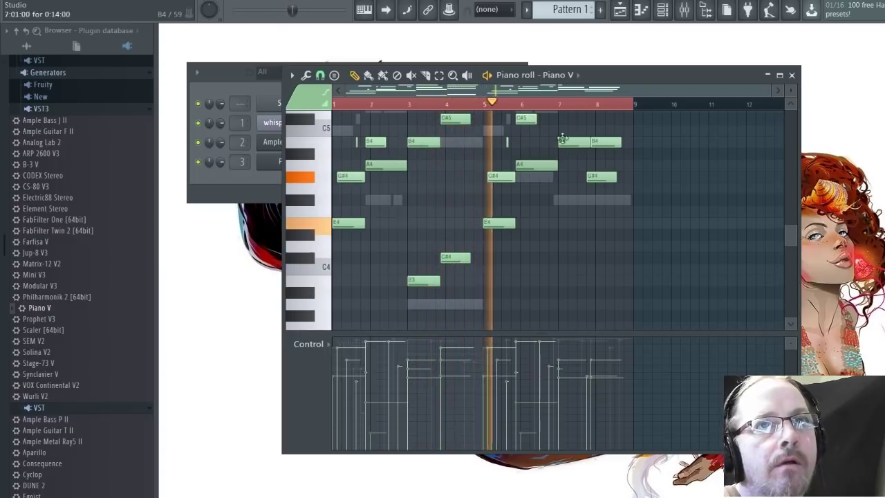
{"action": "scroll", "coordinate": [587, 162], "scroll_direction": "up", "scroll_amount": 3}
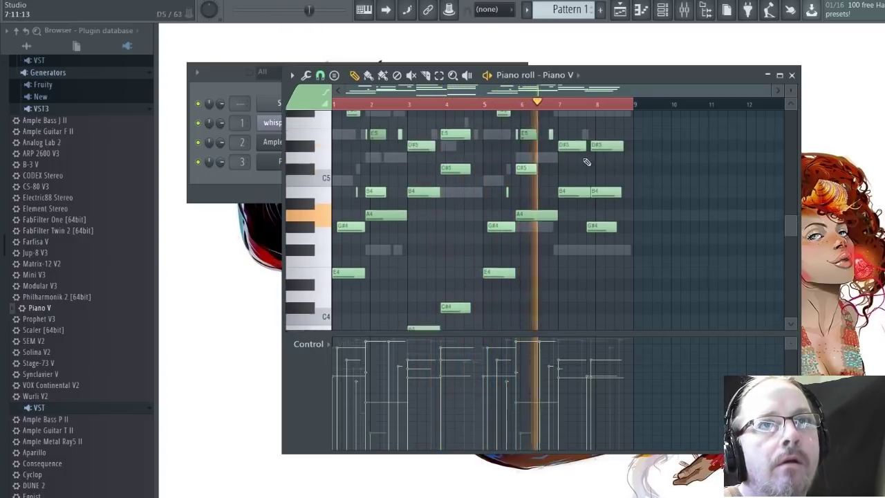
{"action": "scroll", "coordinate": [586, 161], "scroll_direction": "up", "scroll_amount": 1}
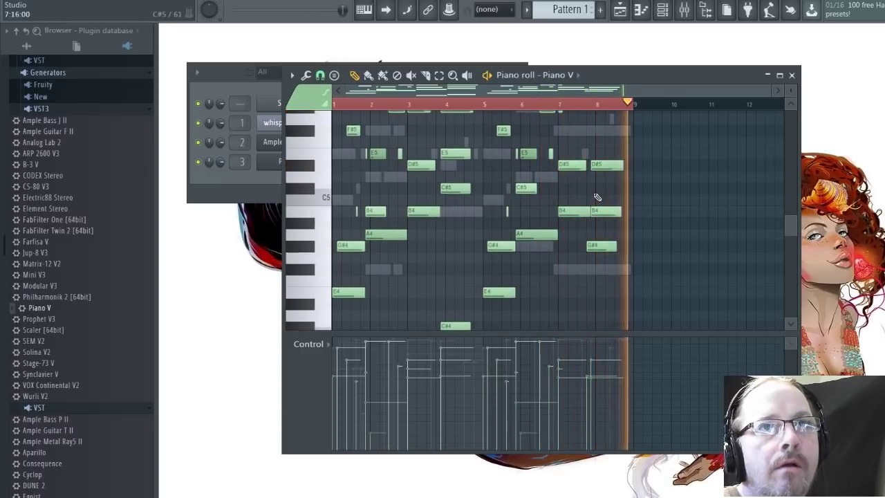
{"action": "scroll", "coordinate": [546, 173], "scroll_direction": "up", "scroll_amount": 2}
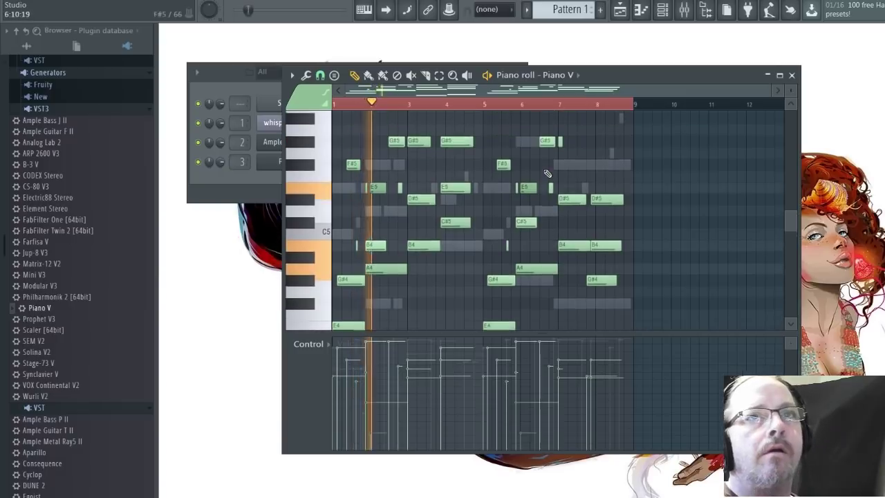
{"action": "left_click", "coordinate": [791, 75]}
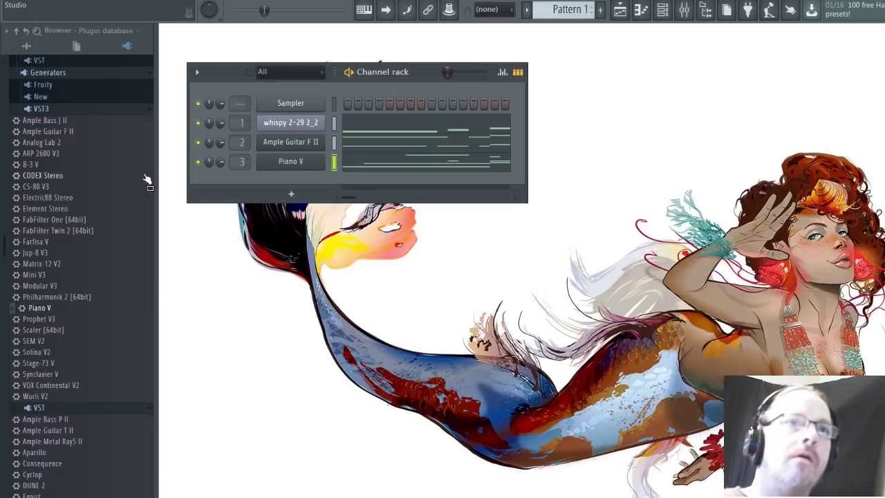
In the mixer, lower track 3's volume to about -9.7 dB and its low shelf to -18 dB at 698 Hz, with the 1.5 kHz band at -2.7 dB
{"action": "key", "text": "F9"}
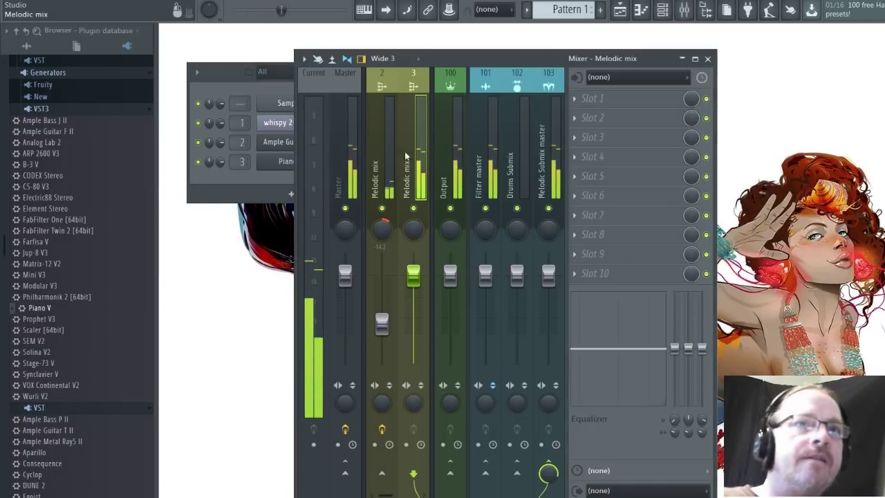
{"action": "scroll", "coordinate": [418, 285], "scroll_direction": "down", "scroll_amount": 5}
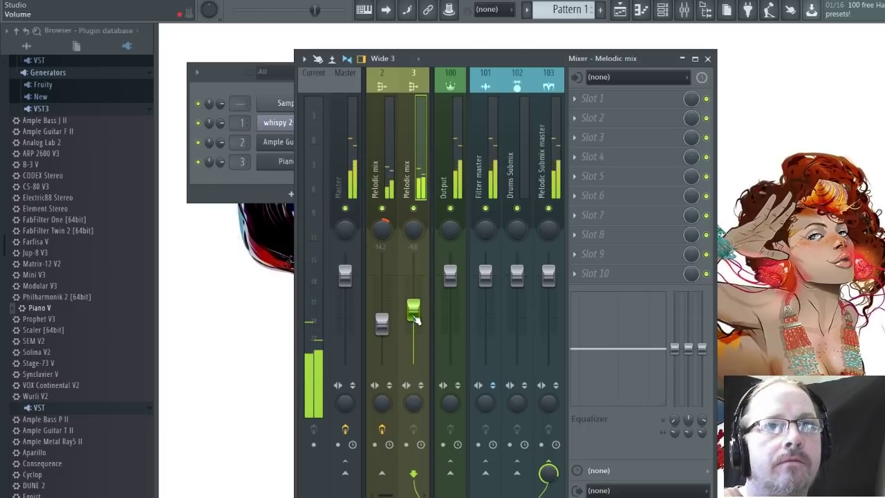
{"action": "left_click_drag", "start_coordinate": [675, 347], "coordinate": [674, 403]}
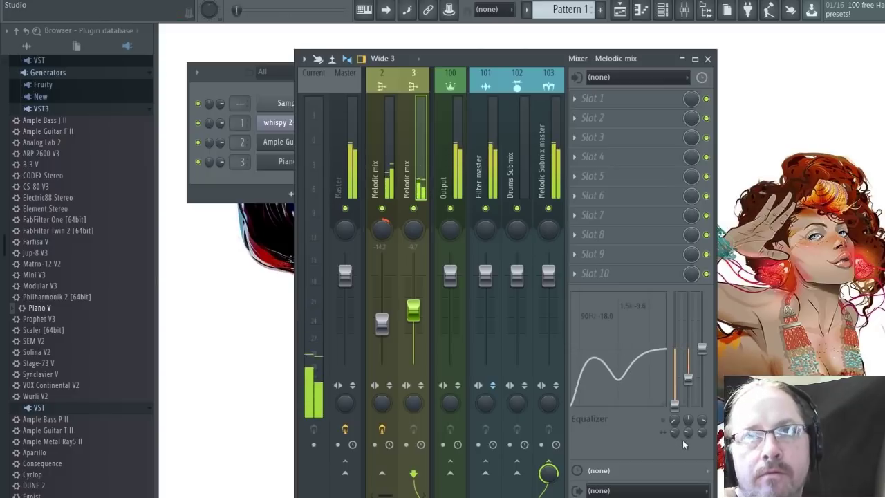
{"action": "mouse_move", "coordinate": [674, 421]}
{"action": "left_mouse_down"}
{"action": "mouse_move", "coordinate": [674, 394]}
{"action": "mouse_move", "coordinate": [676, 428]}
{"action": "left_mouse_up"}
{"action": "left_click_drag", "start_coordinate": [694, 388], "coordinate": [694, 368]}
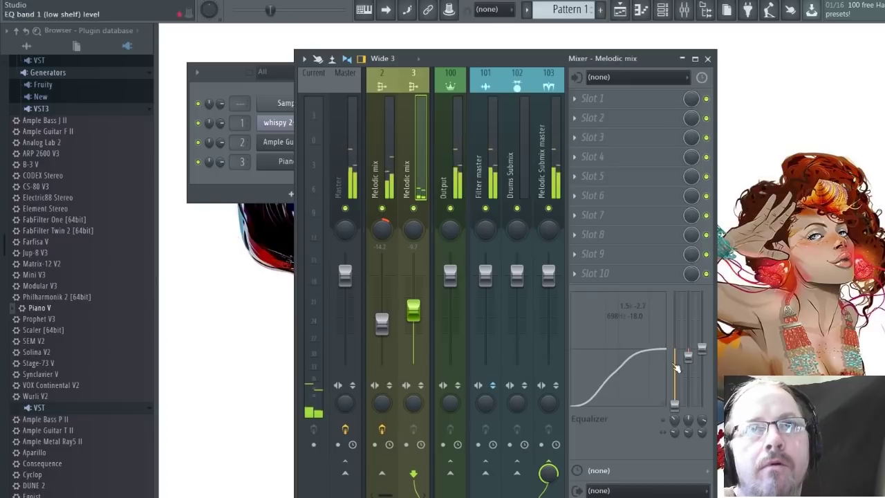
Set mixer track 3's volume to -5.4 dB, its 1.5 kHz EQ band to -0.2 dB and its low-shelf frequency to 182 Hz
{"action": "left_click_drag", "start_coordinate": [417, 316], "coordinate": [416, 310]}
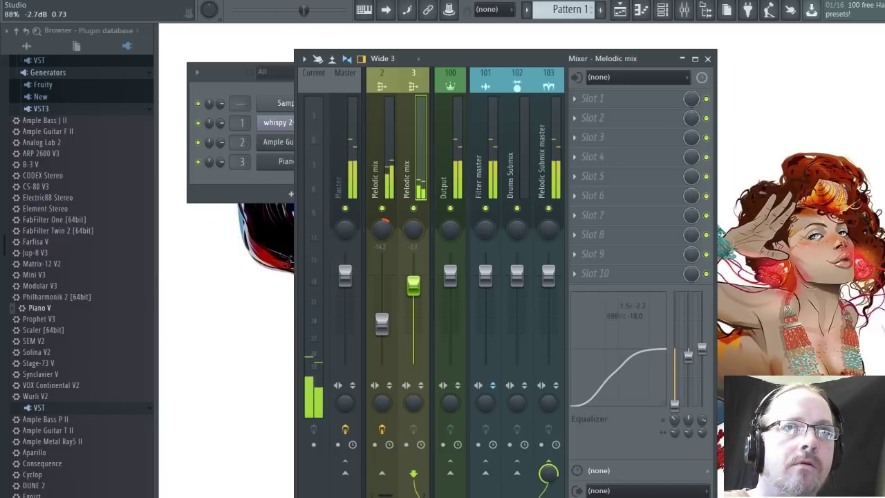
{"action": "left_click_drag", "start_coordinate": [683, 357], "coordinate": [683, 354]}
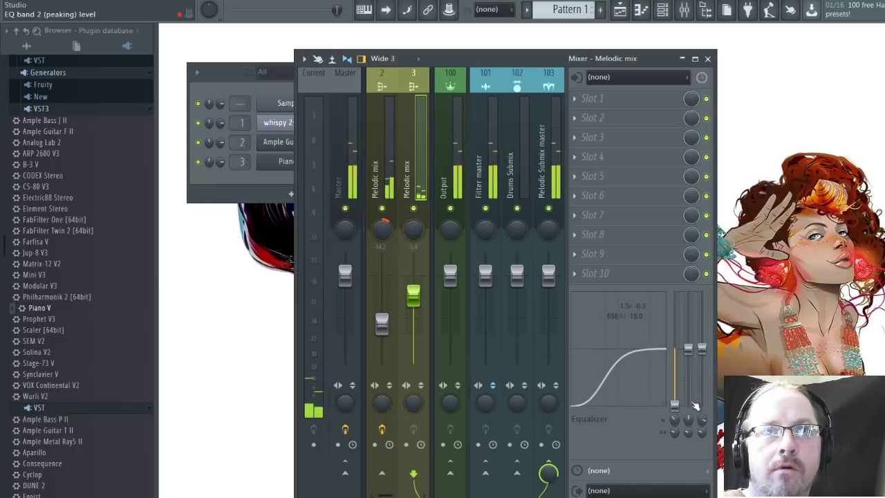
{"action": "left_click_drag", "start_coordinate": [677, 426], "coordinate": [677, 442]}
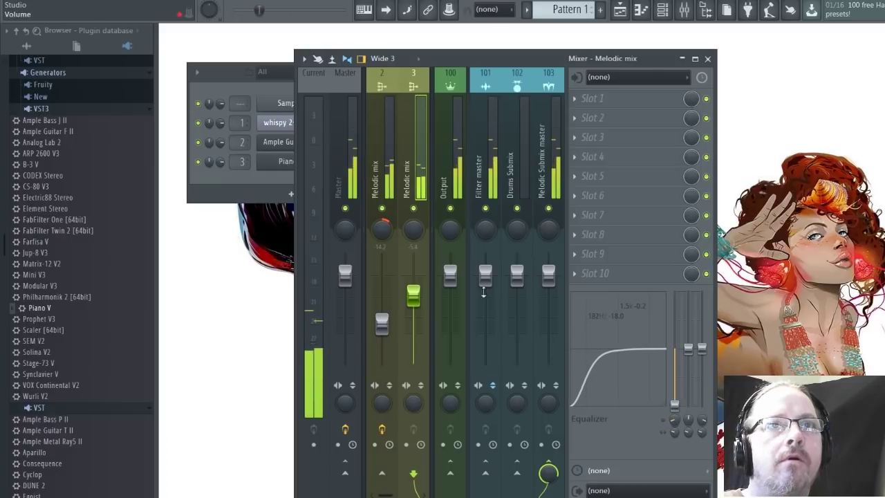
Lower mixer track 1's volume to -11.9 dB and widen the mixer to show more tracks
{"action": "scroll", "coordinate": [388, 151], "scroll_direction": "up", "scroll_amount": 1}
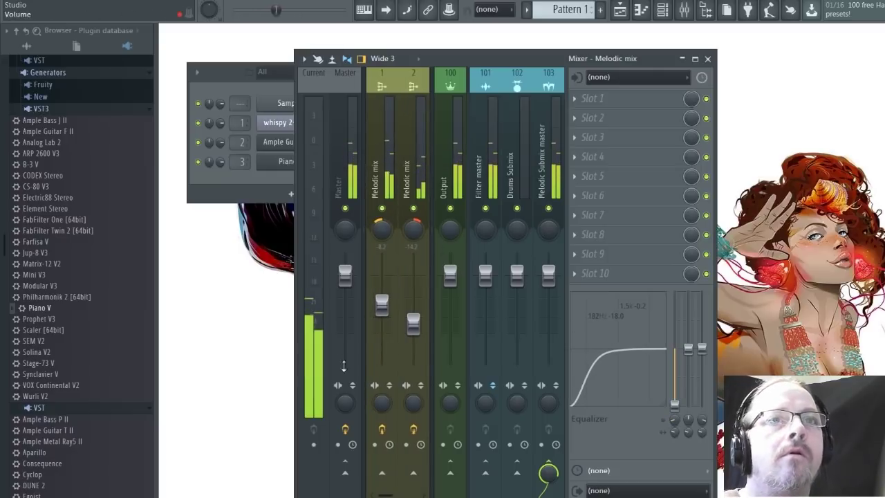
{"action": "left_click_drag", "start_coordinate": [381, 305], "coordinate": [383, 318]}
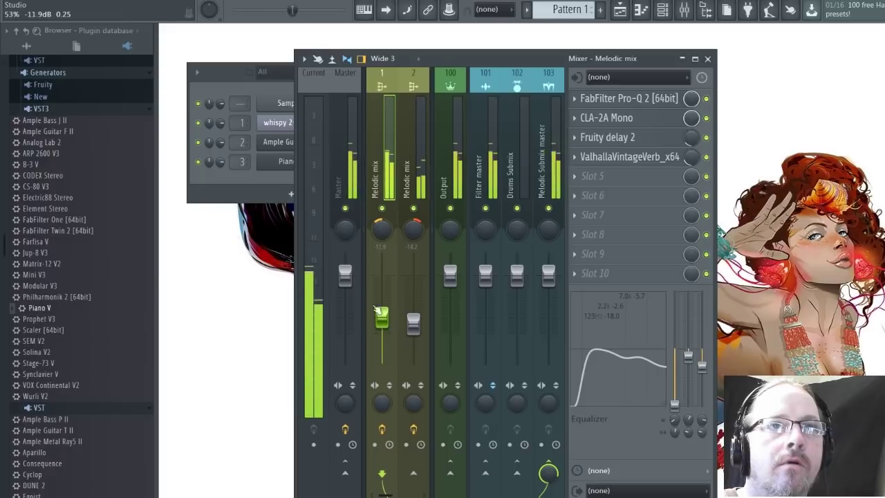
{"action": "left_click_drag", "start_coordinate": [295, 308], "coordinate": [193, 307]}
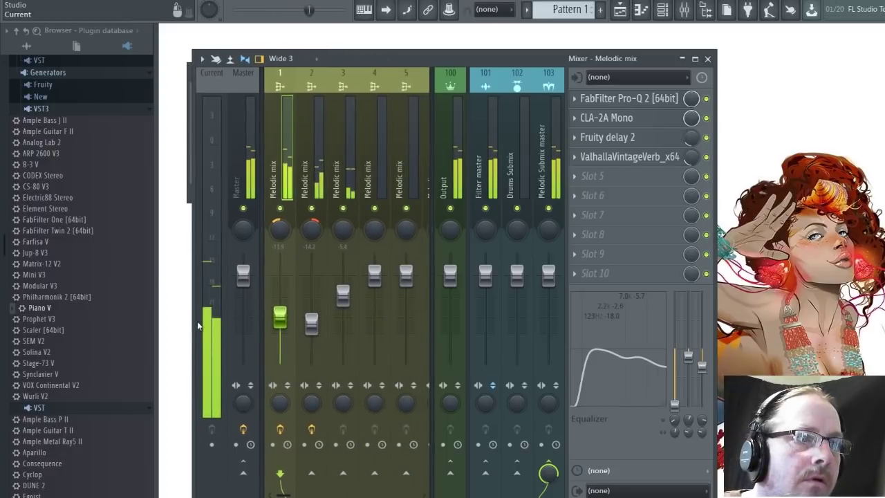
{"action": "left_click_drag", "start_coordinate": [717, 314], "coordinate": [884, 308]}
Add Omnisphere from the plugin database and load the AutomaticRez patch from the Plughugger Bassphere 02 category
{"action": "scroll", "coordinate": [92, 236], "scroll_direction": "up", "scroll_amount": 10}
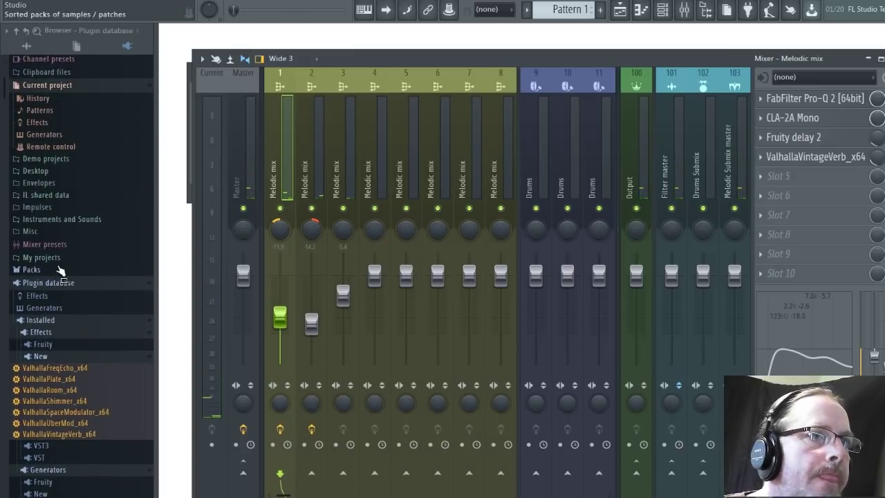
{"action": "scroll", "coordinate": [26, 197], "scroll_direction": "down", "scroll_amount": 10}
{"action": "left_click", "coordinate": [31, 188]}
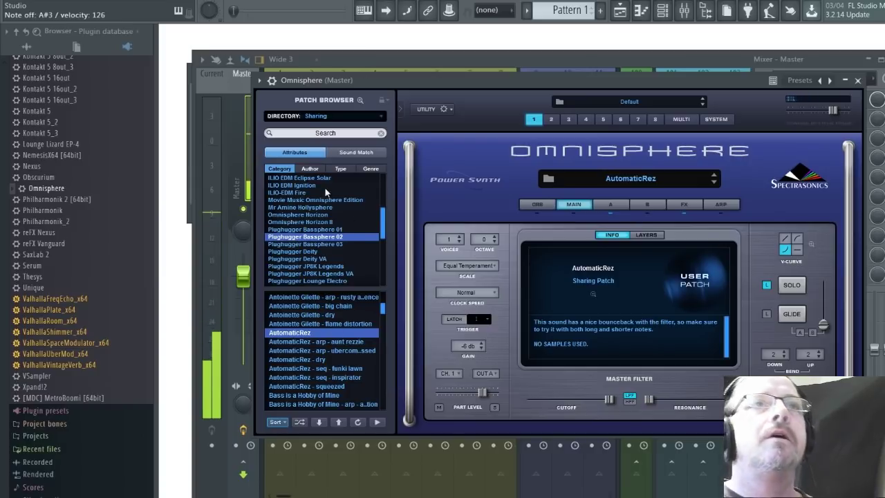
Move the mixer and Omnisphere windows down to uncover the channel rack
{"action": "left_click", "coordinate": [407, 52]}
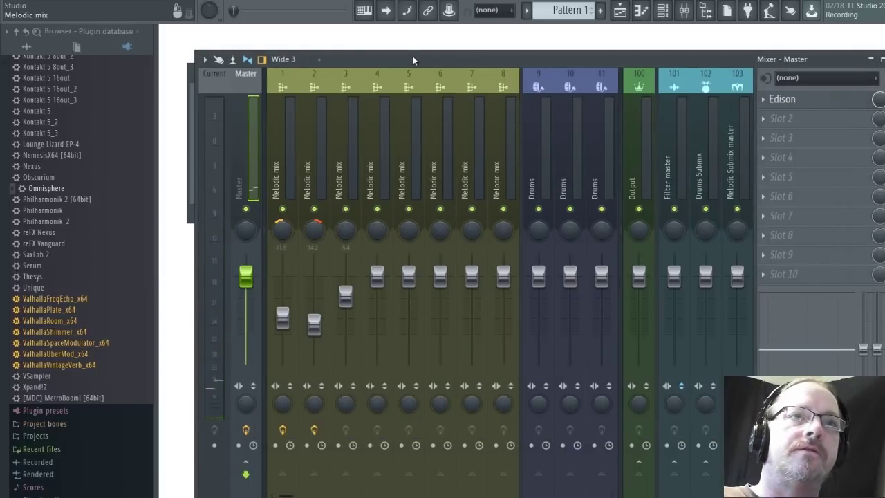
{"action": "left_click_drag", "start_coordinate": [413, 56], "coordinate": [346, 160]}
{"action": "left_click_drag", "start_coordinate": [398, 82], "coordinate": [433, 146]}
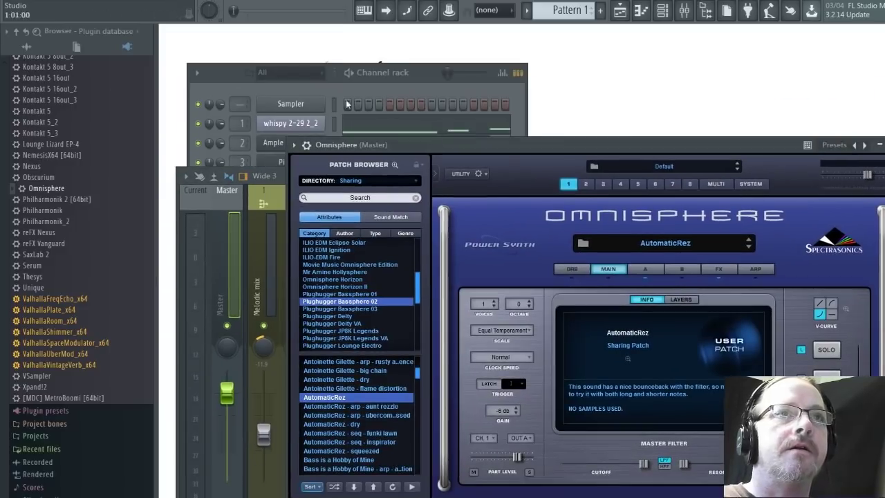
Open Piano V's piano roll and select the lowest note of each chord: E4, A4, B3, C#4, E4, A4, B4 and G#4
{"action": "left_click", "coordinate": [221, 72]}
{"action": "left_click", "coordinate": [372, 163]}
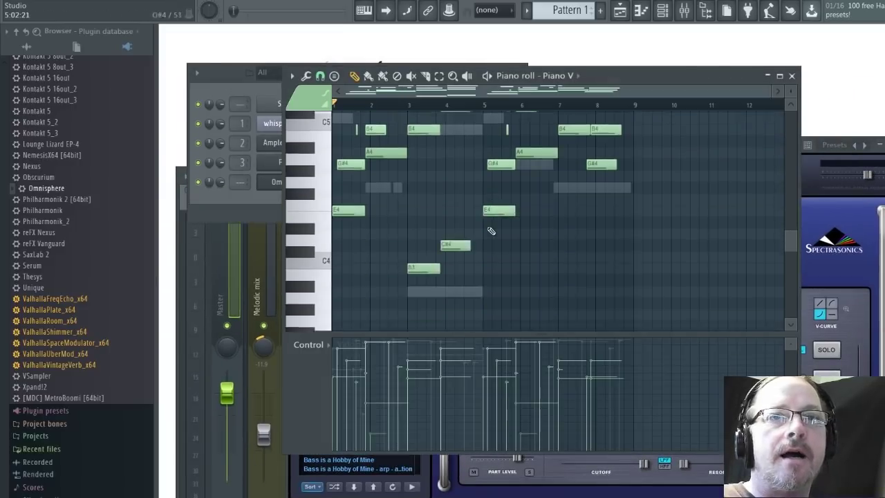
{"action": "scroll", "coordinate": [351, 213], "scroll_direction": "up", "scroll_amount": 1}
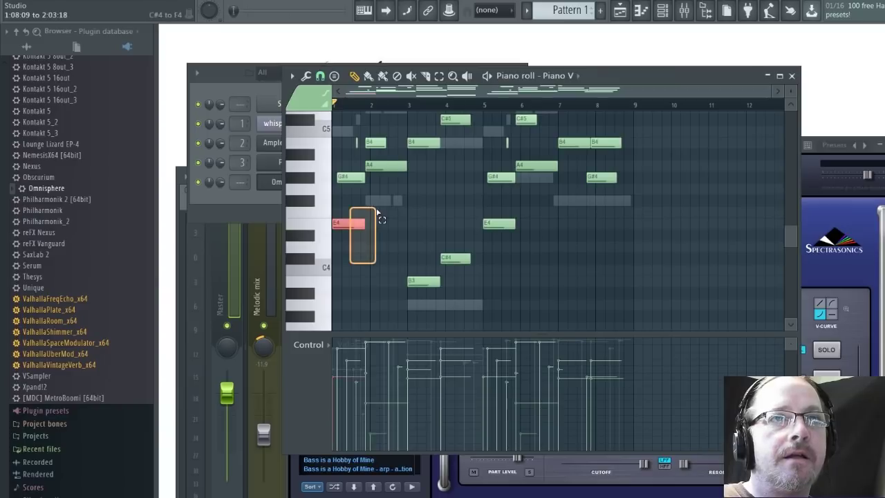
{"action": "left_click_drag", "start_coordinate": [379, 219], "coordinate": [386, 216]}
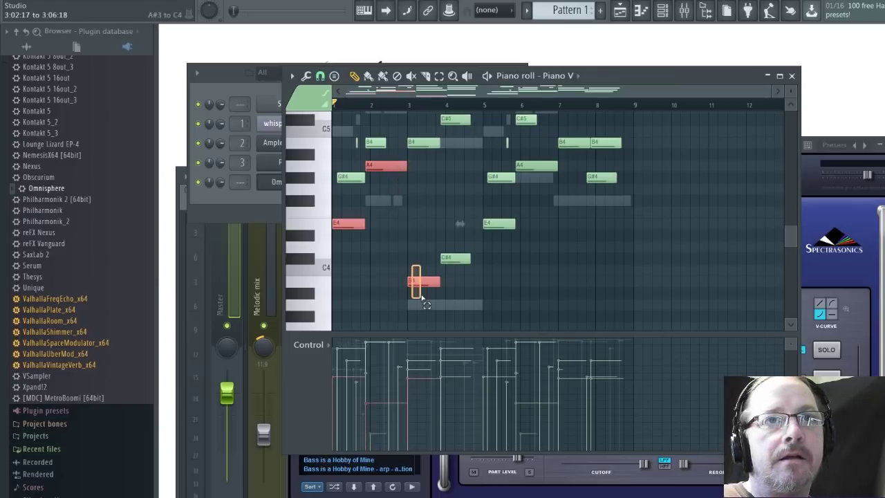
{"action": "left_click_drag", "start_coordinate": [421, 297], "coordinate": [534, 214]}
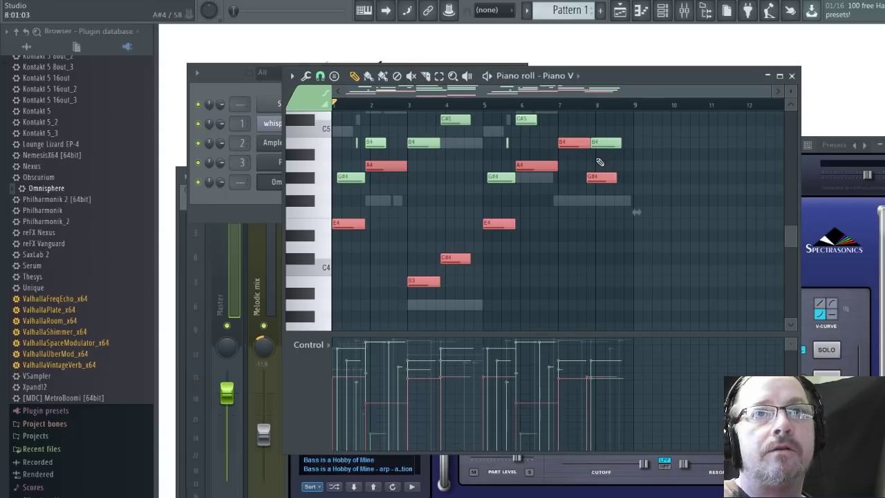
{"action": "scroll", "coordinate": [635, 190], "scroll_direction": "up", "scroll_amount": 4}
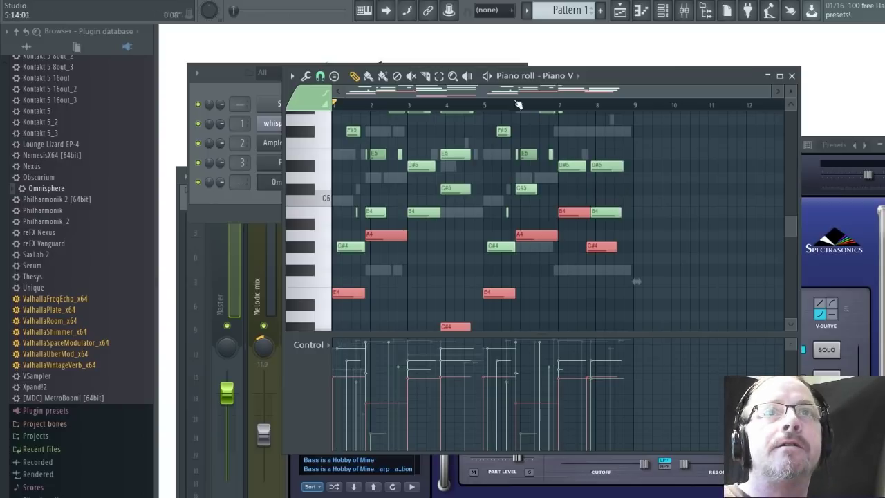
Paste the selected bass notes into Omnisphere's piano roll, lower them one octave, and play the pattern
{"action": "double_click", "coordinate": [551, 153]}
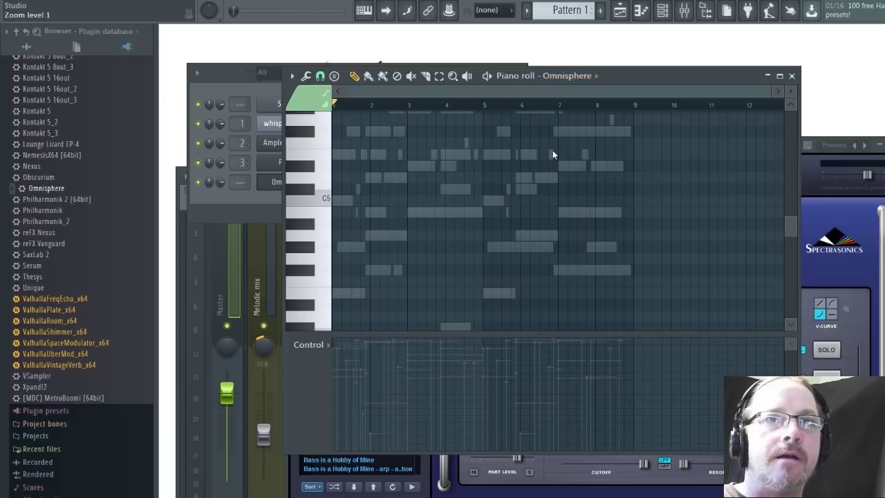
{"action": "key", "text": "space"}
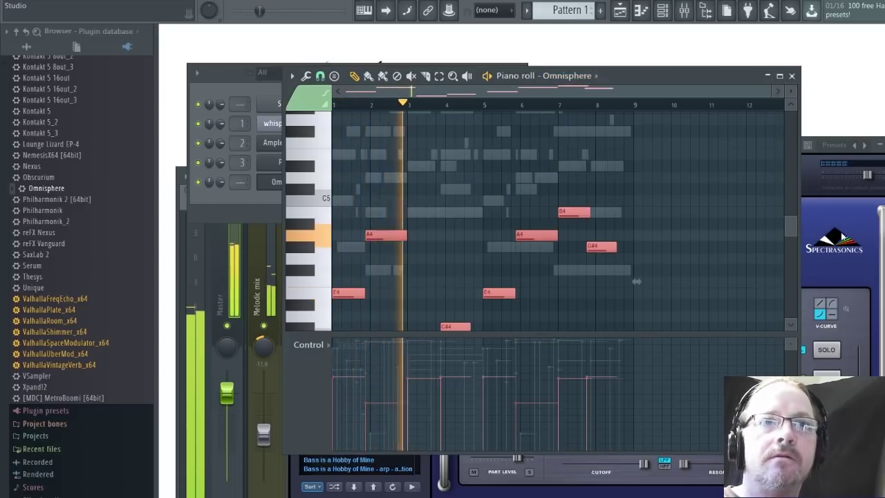
{"action": "key", "text": "space"}
{"action": "key", "text": "ctrl+Down"}
{"action": "key", "text": "space"}
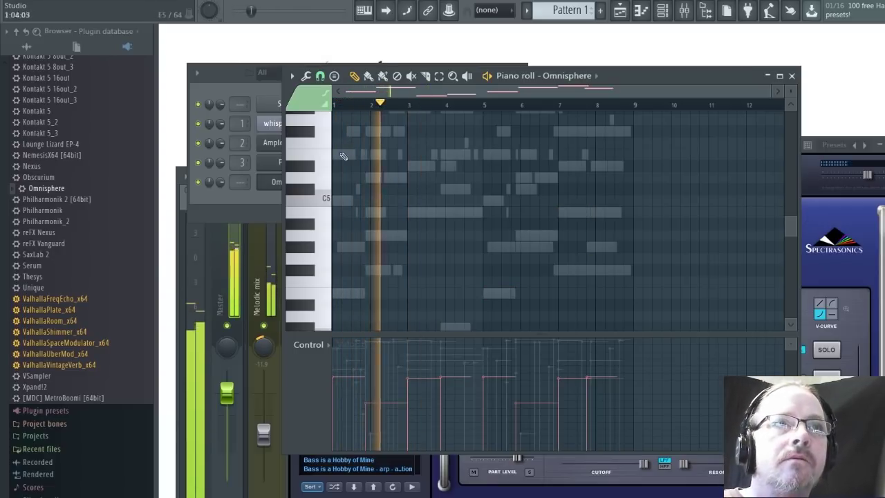
Route the Omnisphere channel to mixer track 9
{"action": "left_click", "coordinate": [202, 76]}
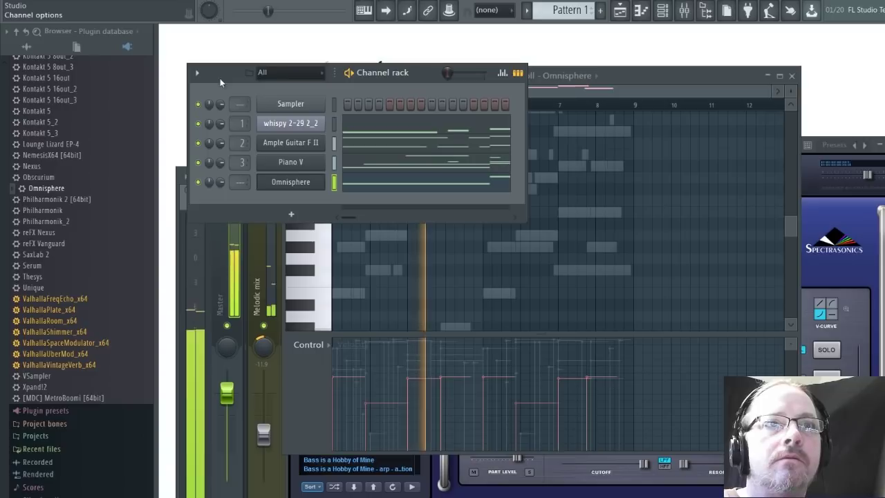
{"action": "scroll", "coordinate": [241, 181], "scroll_direction": "up", "scroll_amount": 4}
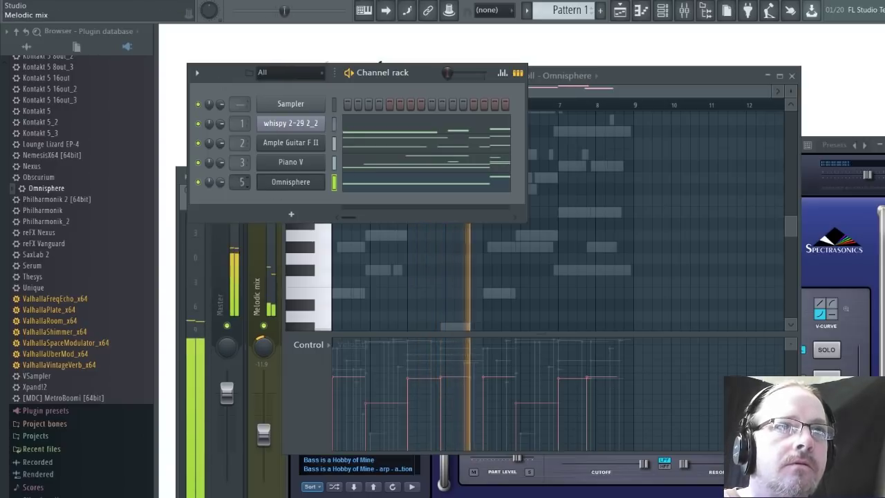
{"action": "scroll", "coordinate": [241, 182], "scroll_direction": "up", "scroll_amount": 5}
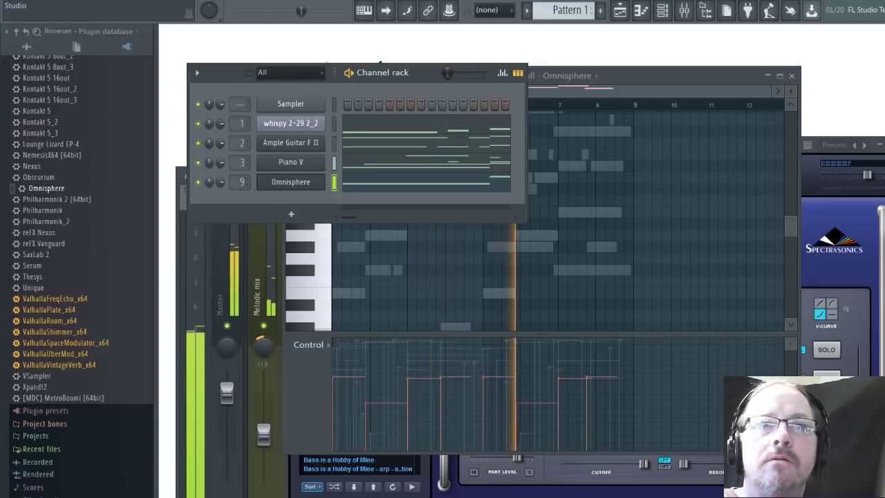
Lower mixer track 9 to -1.9 dB and filter out its highs with band 7 of a Fruity parametric EQ 2
{"action": "key", "text": "F9"}
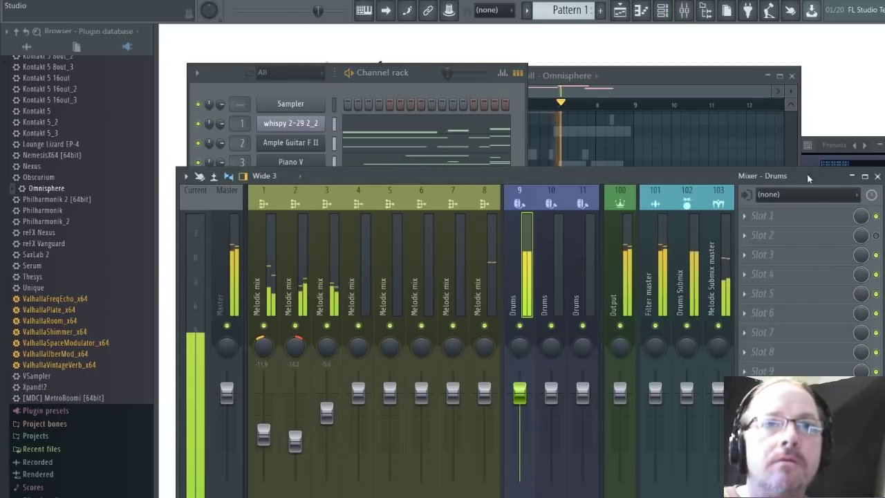
{"action": "left_click_drag", "start_coordinate": [530, 391], "coordinate": [526, 396]}
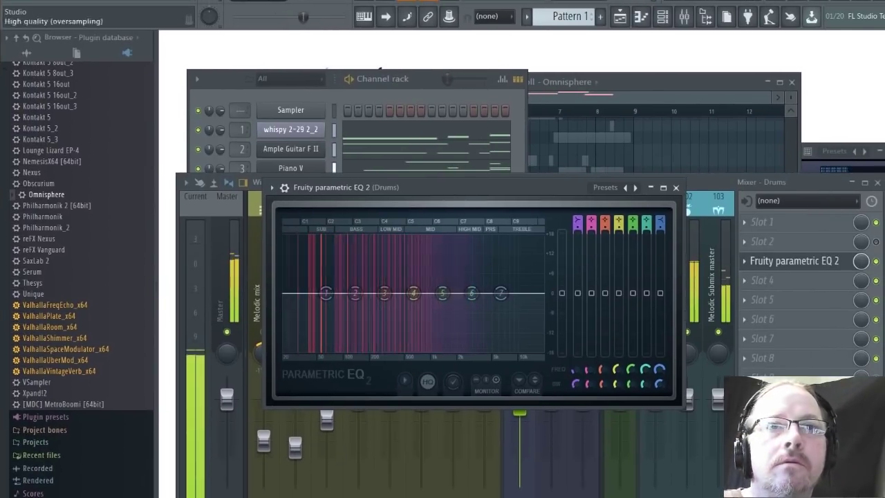
{"action": "left_click_drag", "start_coordinate": [500, 293], "coordinate": [384, 349]}
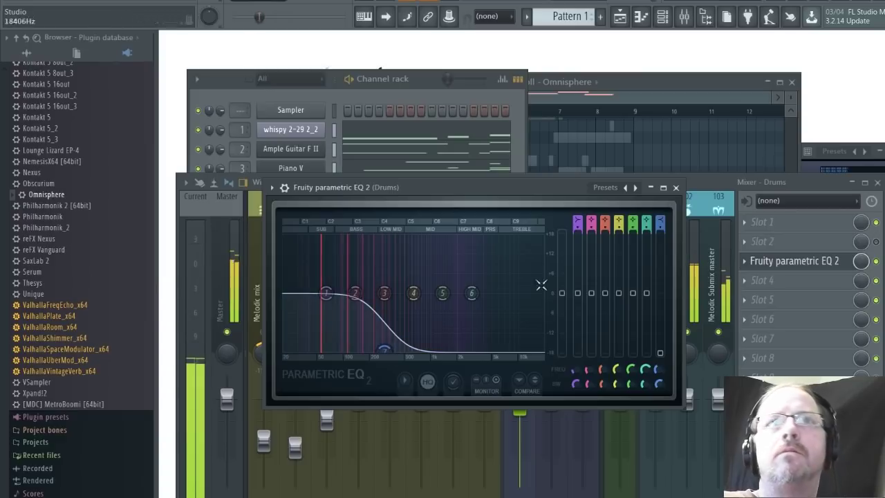
{"action": "left_click", "coordinate": [675, 187]}
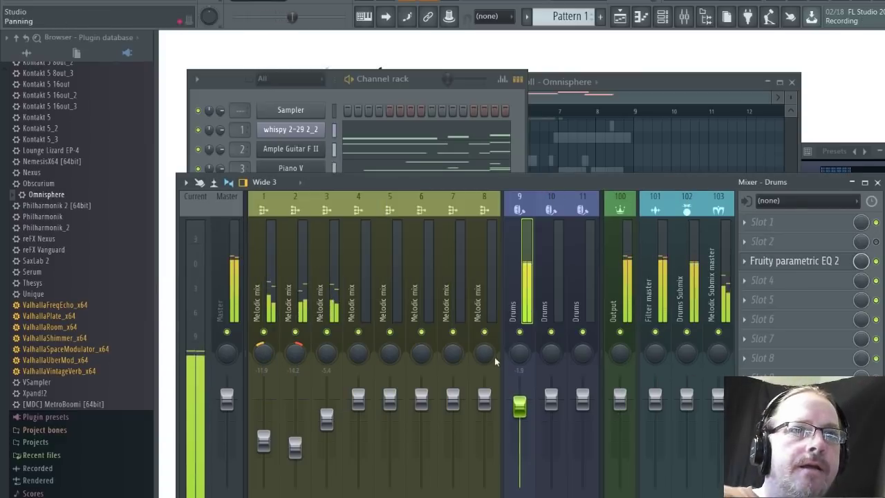
Add Obscurium from the plugin database and move its window up to show the whole interface
{"action": "scroll", "coordinate": [73, 318], "scroll_direction": "down", "scroll_amount": 1}
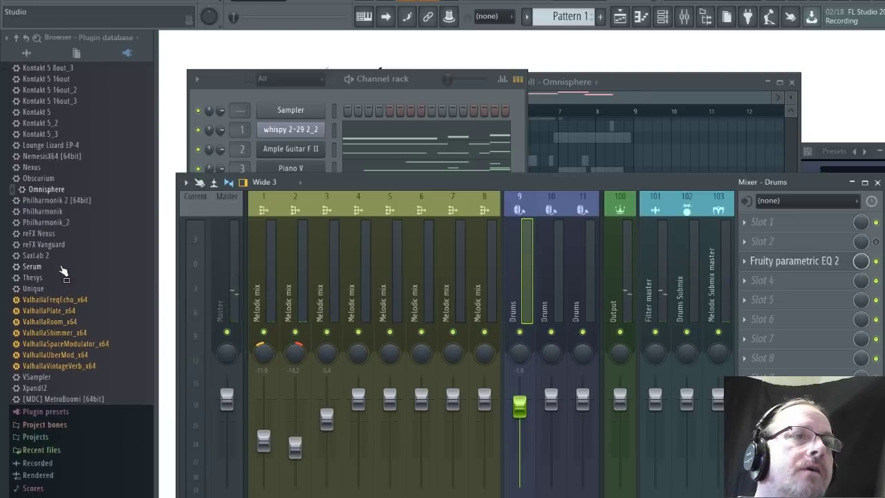
{"action": "scroll", "coordinate": [62, 271], "scroll_direction": "up", "scroll_amount": 5}
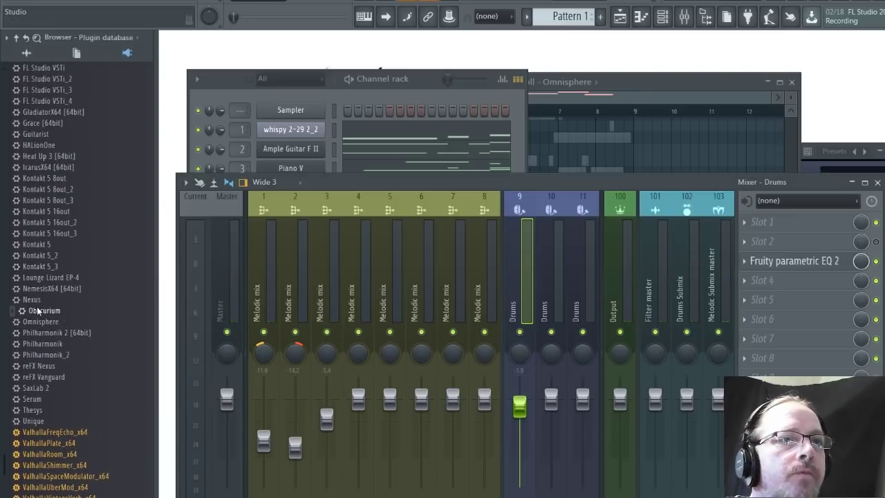
{"action": "left_click", "coordinate": [62, 310]}
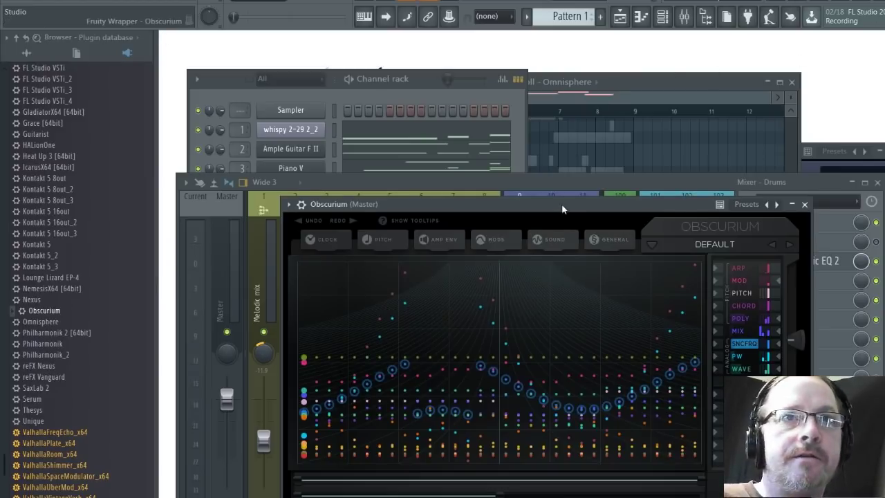
{"action": "left_click_drag", "start_coordinate": [562, 209], "coordinate": [509, 43]}
Load ADHS from Obscurium's Nadine presets, audition it, and step forward to the Bionade preset
{"action": "left_click", "coordinate": [646, 79]}
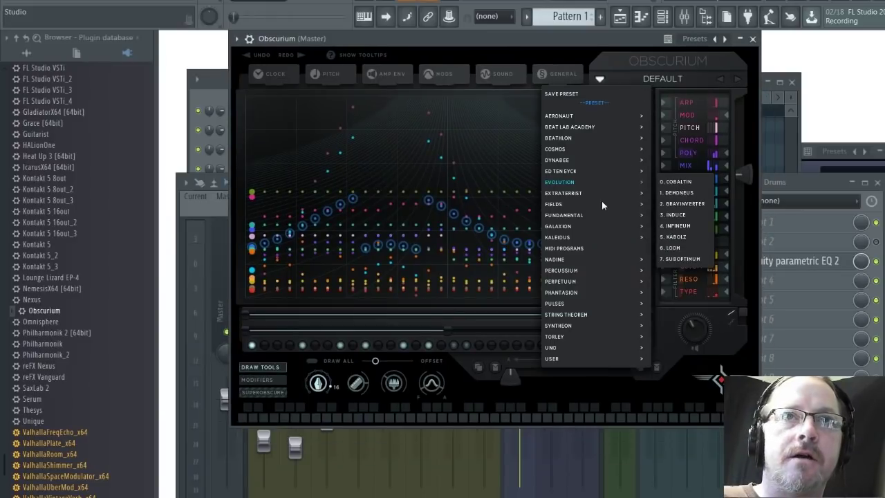
{"action": "left_click", "coordinate": [556, 245]}
{"action": "left_click", "coordinate": [659, 76]}
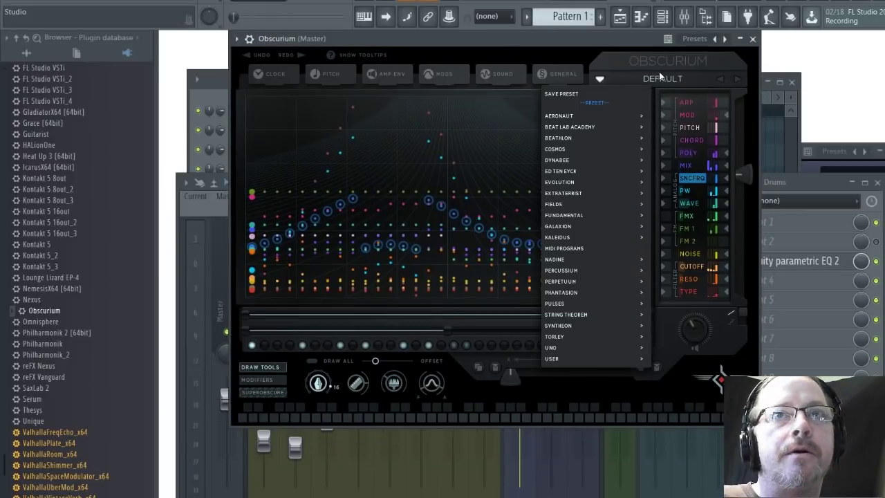
{"action": "left_click", "coordinate": [563, 260]}
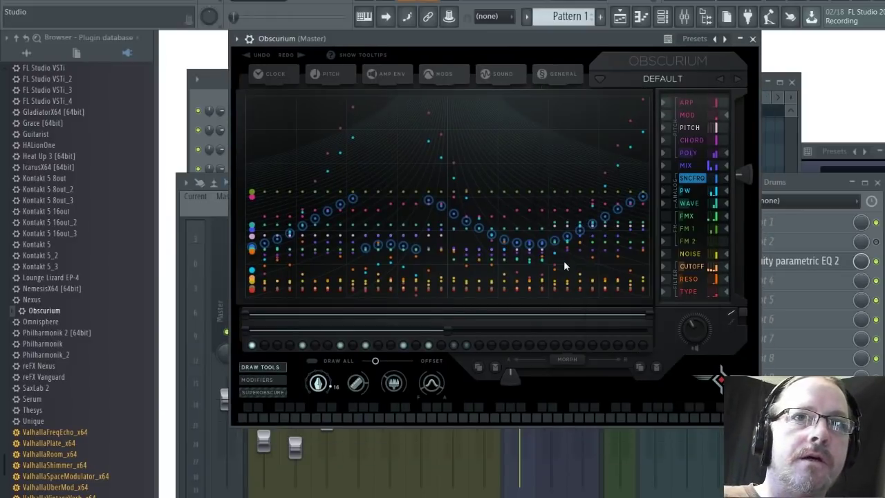
{"action": "left_click", "coordinate": [685, 77]}
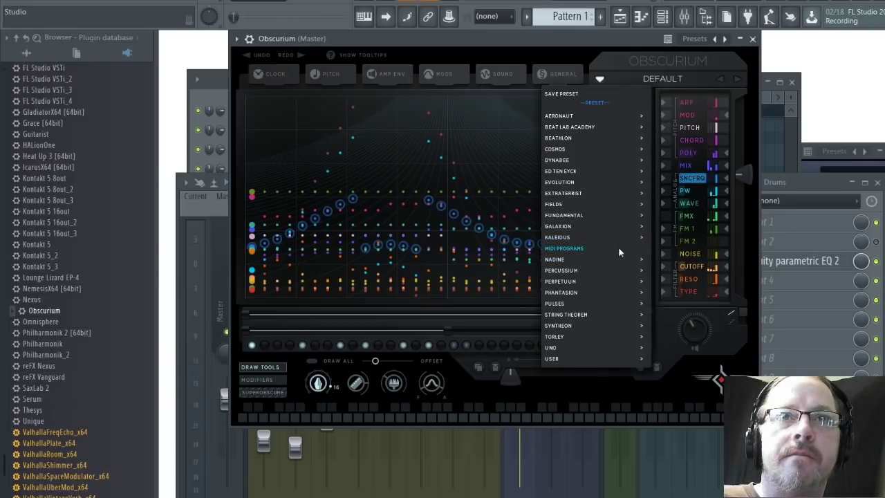
{"action": "mouse_move", "coordinate": [640, 259]}
{"action": "left_click", "coordinate": [679, 122]}
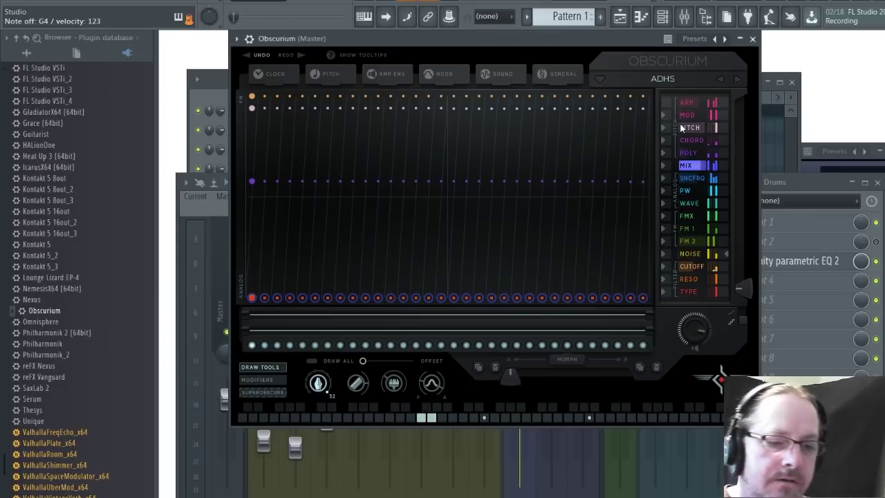
{"action": "left_click", "coordinate": [738, 79]}
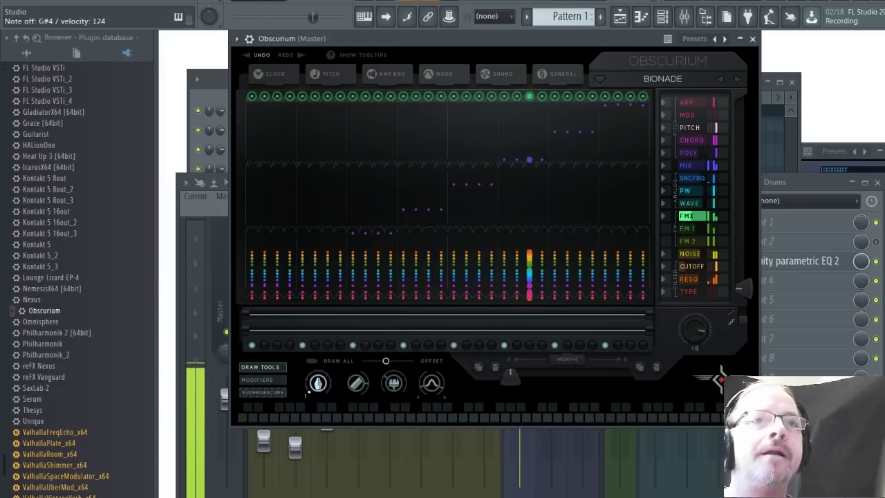
Stop playback and route the Obscurium channel to mixer track 4
{"action": "left_click", "coordinate": [261, 2]}
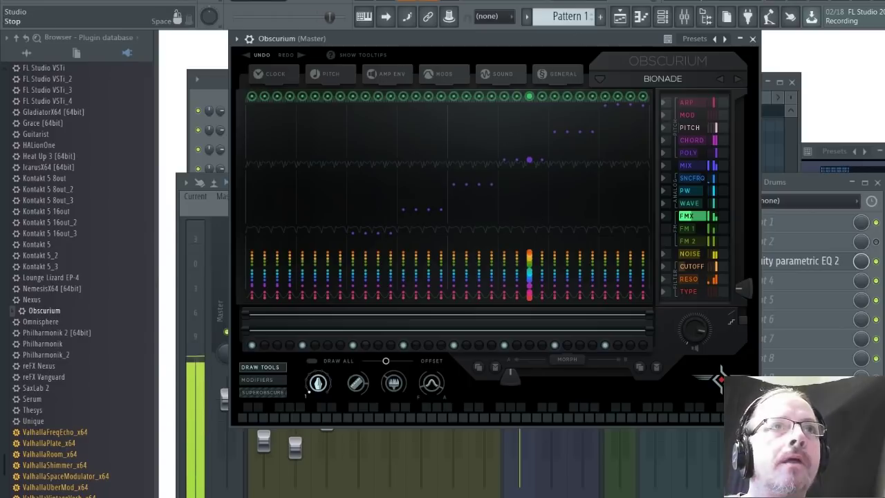
{"action": "left_click", "coordinate": [194, 209]}
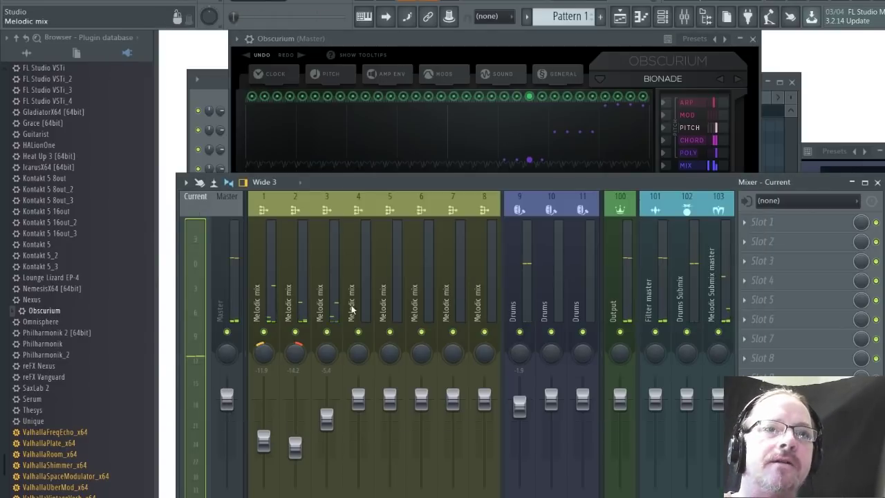
{"action": "left_click", "coordinate": [221, 110]}
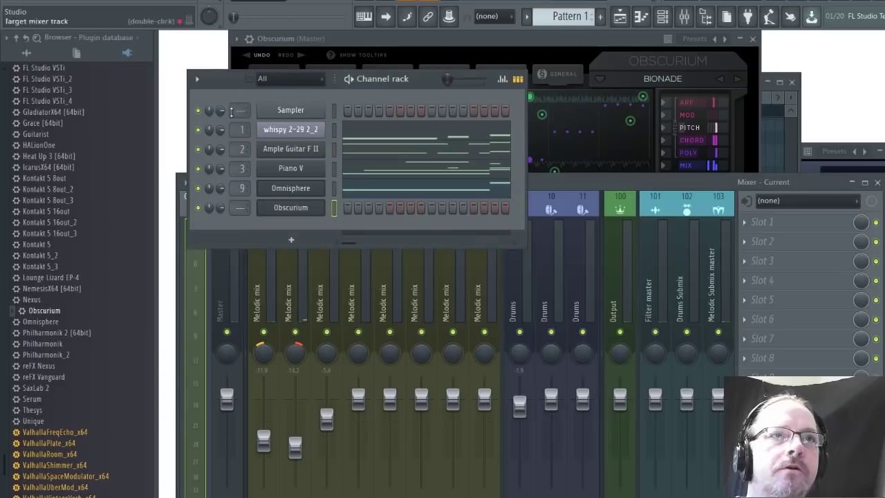
{"action": "left_click_drag", "start_coordinate": [240, 209], "coordinate": [270, 193]}
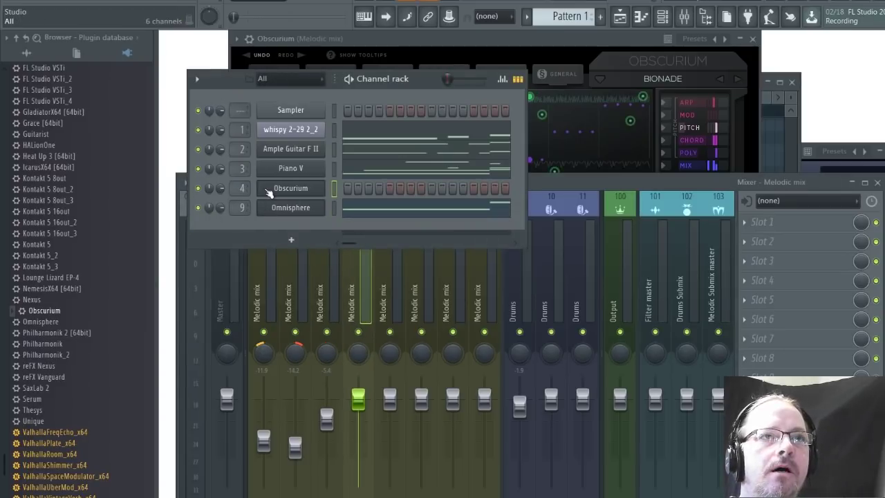
Copy all of Omnisphere's bass notes and paste them into Obscurium's piano roll
{"action": "left_click", "coordinate": [361, 207]}
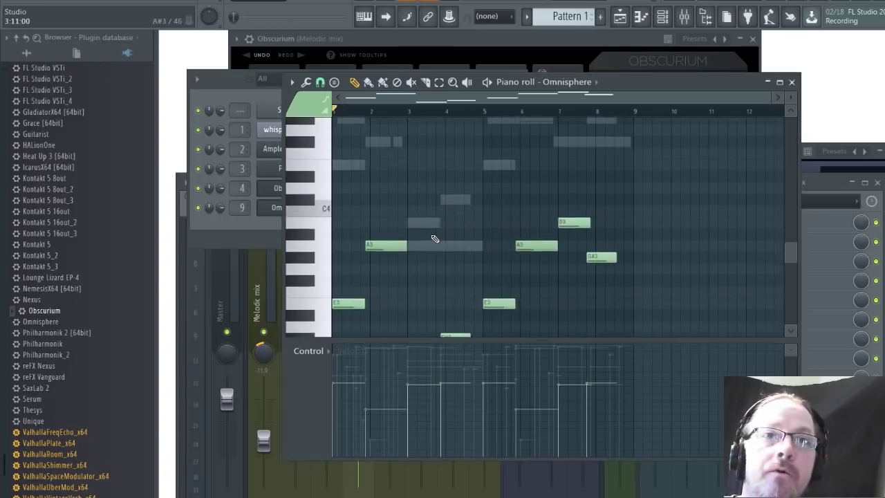
{"action": "scroll", "coordinate": [435, 239], "scroll_direction": "down", "scroll_amount": 2}
{"action": "key", "text": "ctrl+a"}
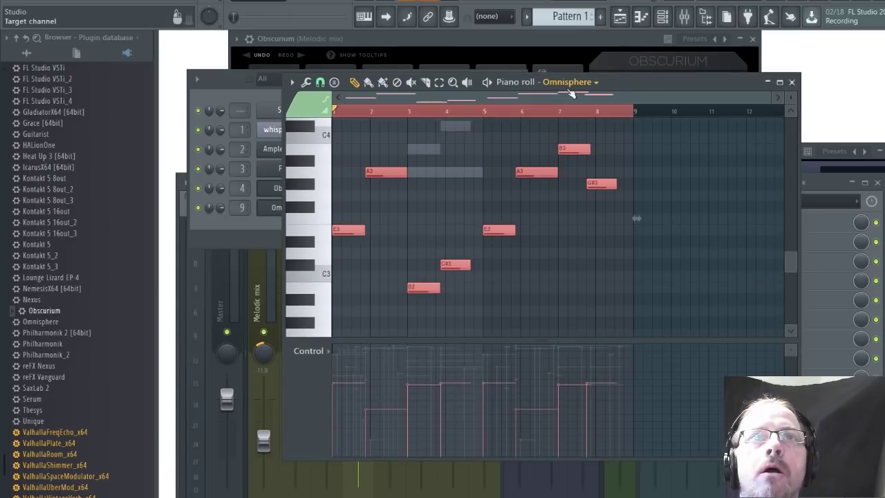
{"action": "left_click", "coordinate": [574, 152]}
{"action": "key", "text": "ctrl+v"}
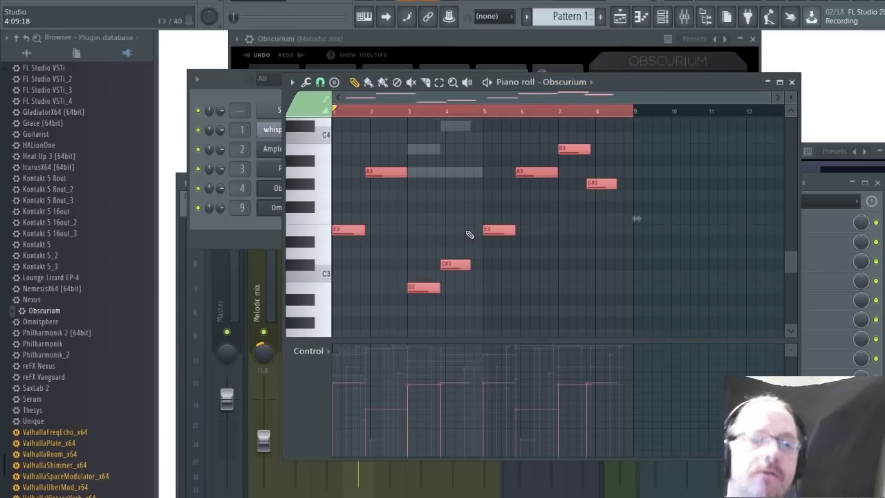
Transpose the Obscurium notes up three octaves so the first note is E6, checking them during playback
{"action": "key", "text": "ctrl+Up"}
{"action": "key", "text": "space"}
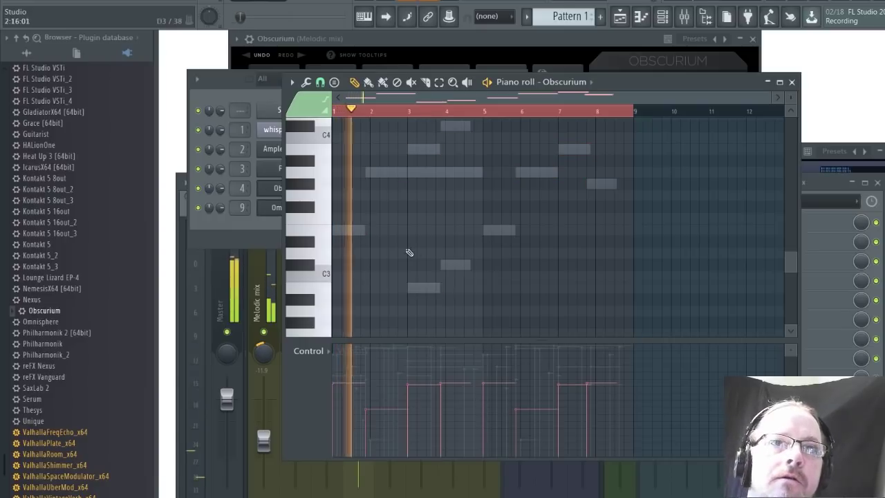
{"action": "scroll", "coordinate": [428, 242], "scroll_direction": "up", "scroll_amount": 4}
{"action": "scroll", "coordinate": [446, 241], "scroll_direction": "up", "scroll_amount": 3}
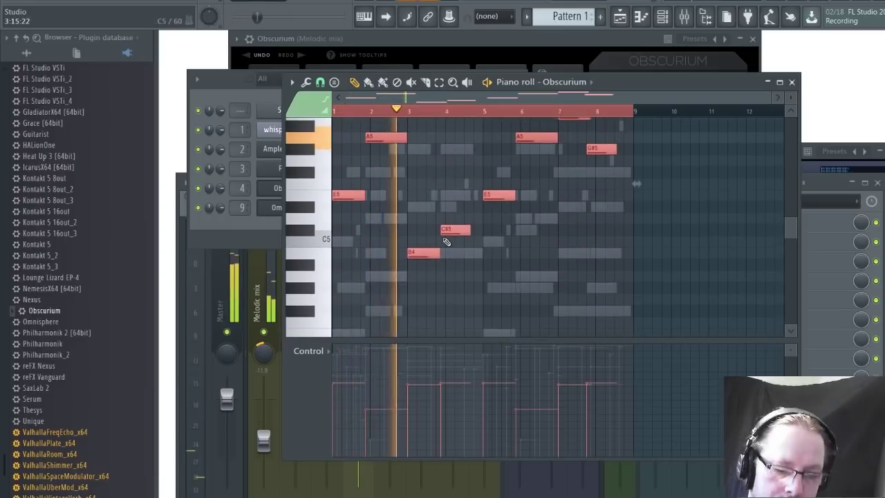
{"action": "key", "text": "ctrl+Up"}
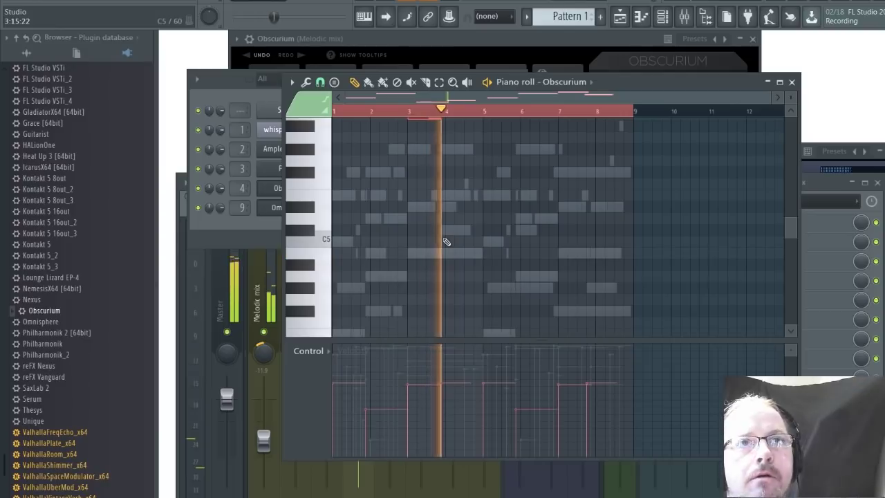
{"action": "scroll", "coordinate": [446, 242], "scroll_direction": "up", "scroll_amount": 4}
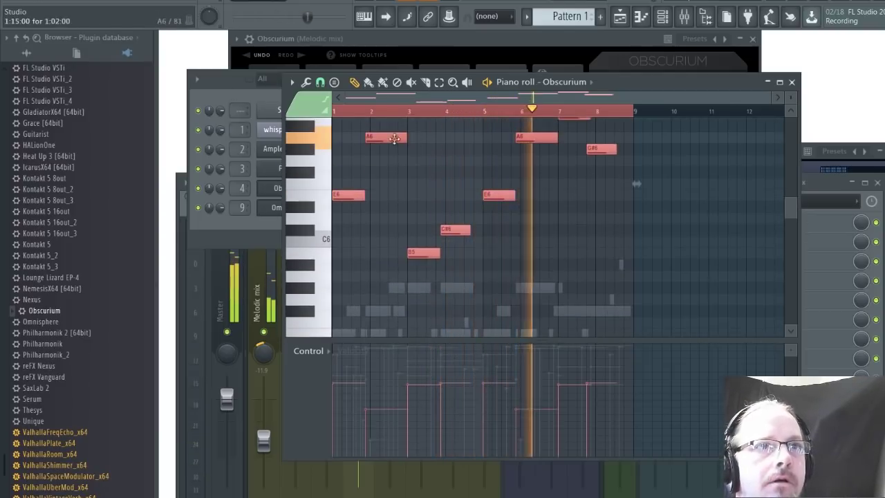
Check the mixer levels and raise the velocity of all Obscurium notes to the maximum
{"action": "left_click", "coordinate": [250, 319]}
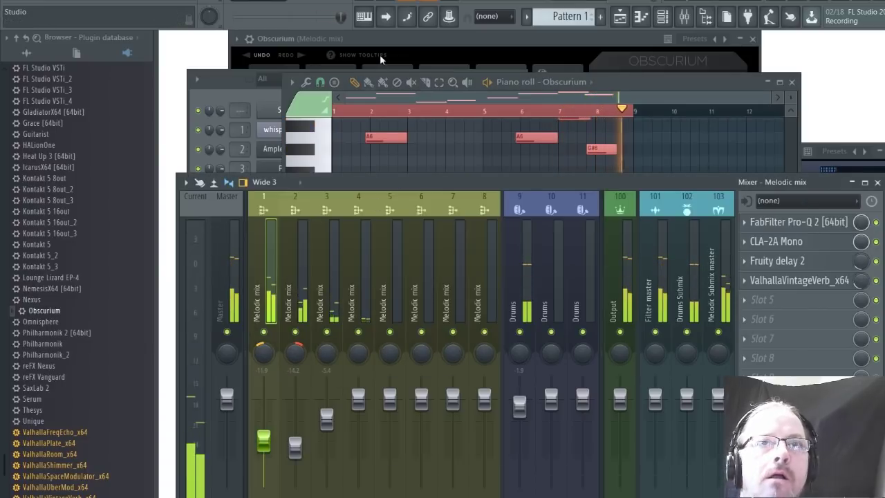
{"action": "left_click", "coordinate": [728, 87]}
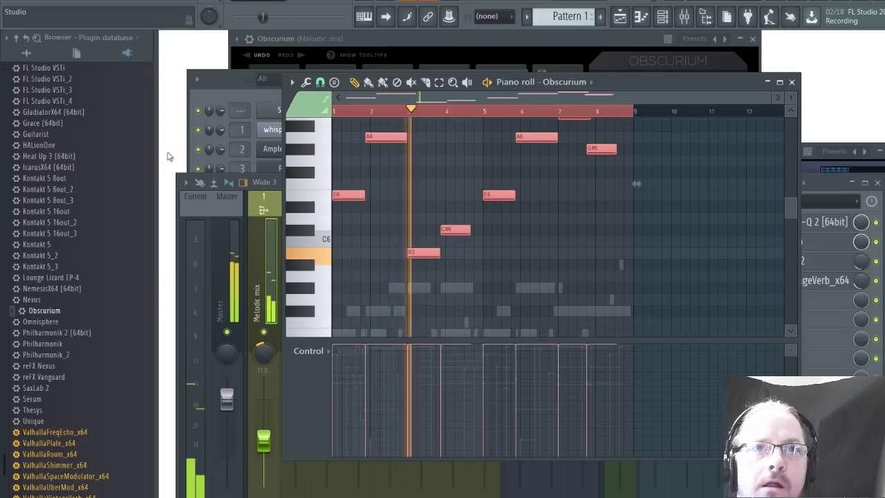
Check Obscurium's level in the mixer during playback and inspect its channel's plugin and miscellaneous settings
{"action": "left_click", "coordinate": [598, 49]}
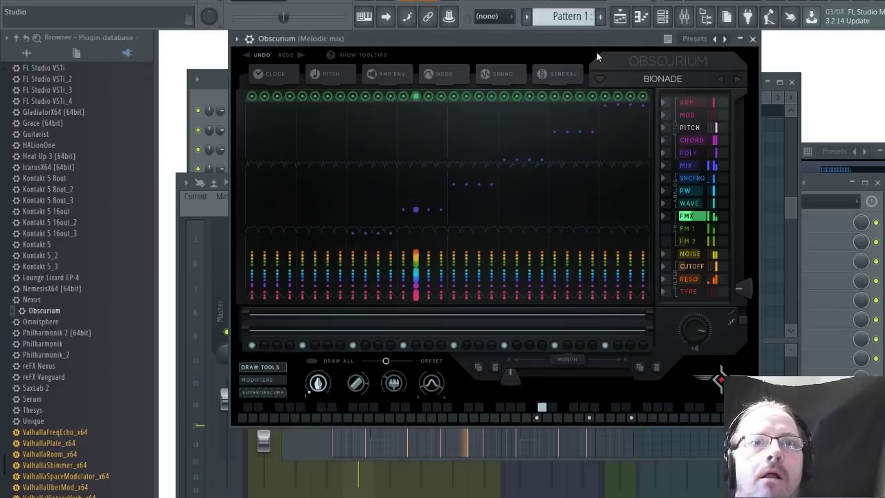
{"action": "left_click", "coordinate": [197, 237]}
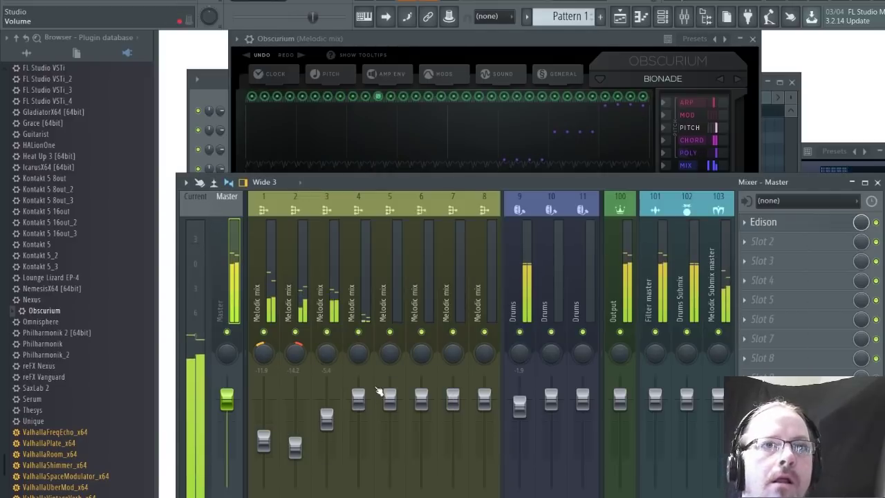
{"action": "left_click", "coordinate": [253, 43]}
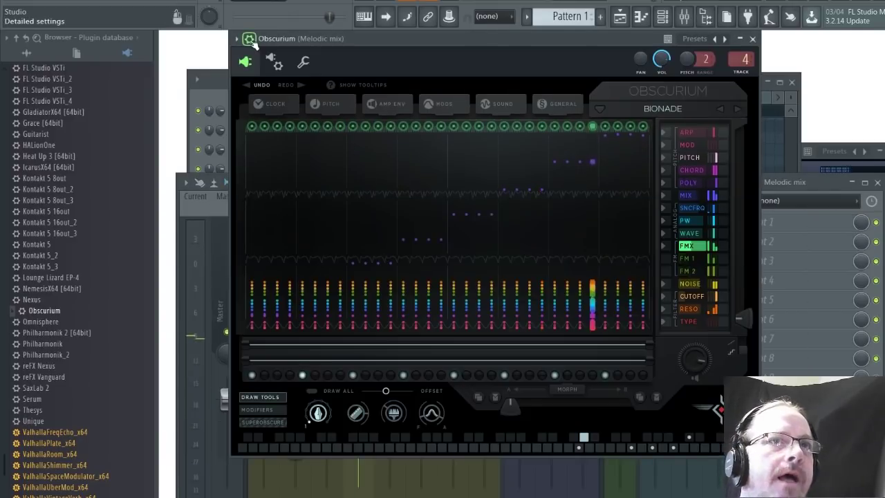
{"action": "left_click", "coordinate": [276, 64]}
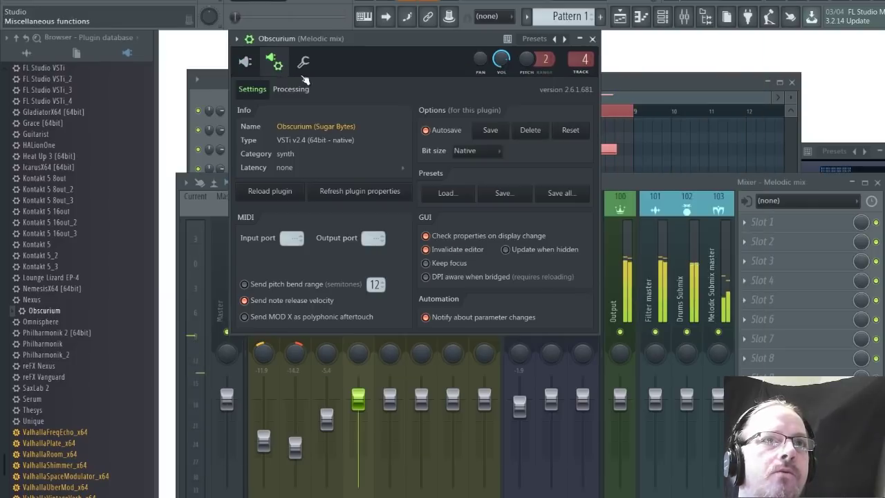
{"action": "left_click", "coordinate": [304, 62]}
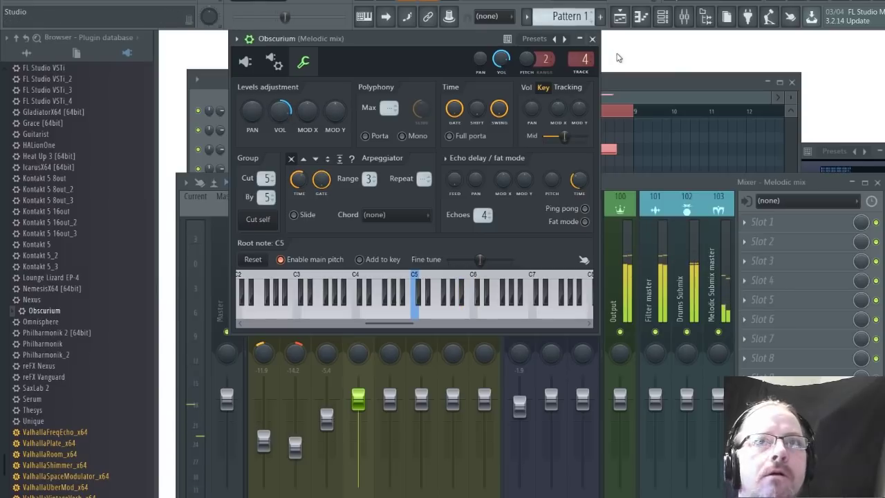
Transpose the Obscurium notes down two octaves so the first note is E4, then clear the note selection
{"action": "left_click", "coordinate": [631, 81]}
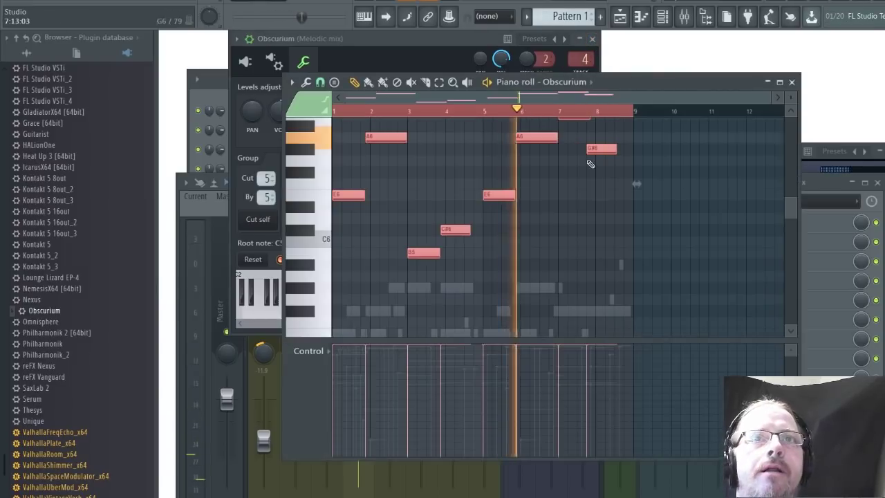
{"action": "scroll", "coordinate": [587, 160], "scroll_direction": "up", "scroll_amount": 5}
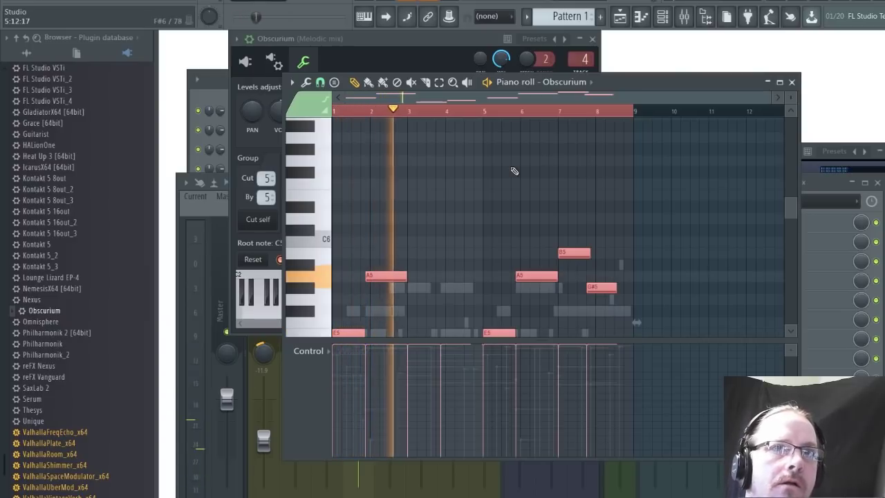
{"action": "key", "text": "ctrl+Down"}
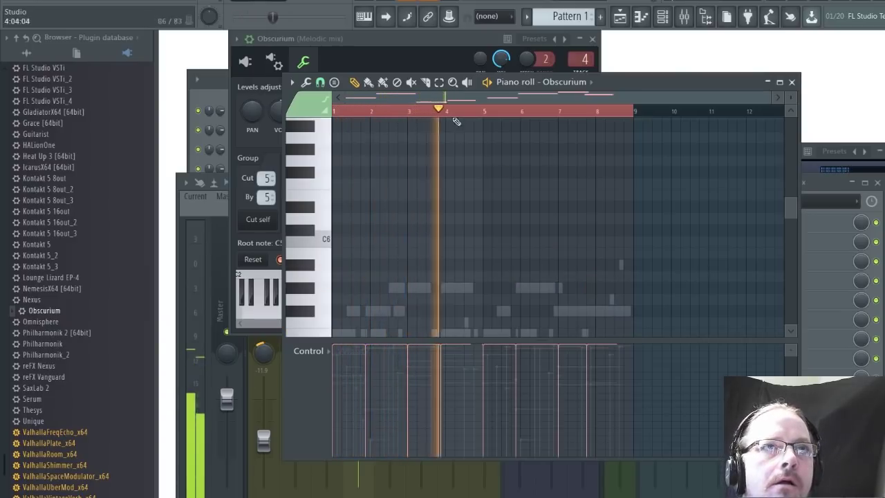
{"action": "left_click", "coordinate": [405, 47]}
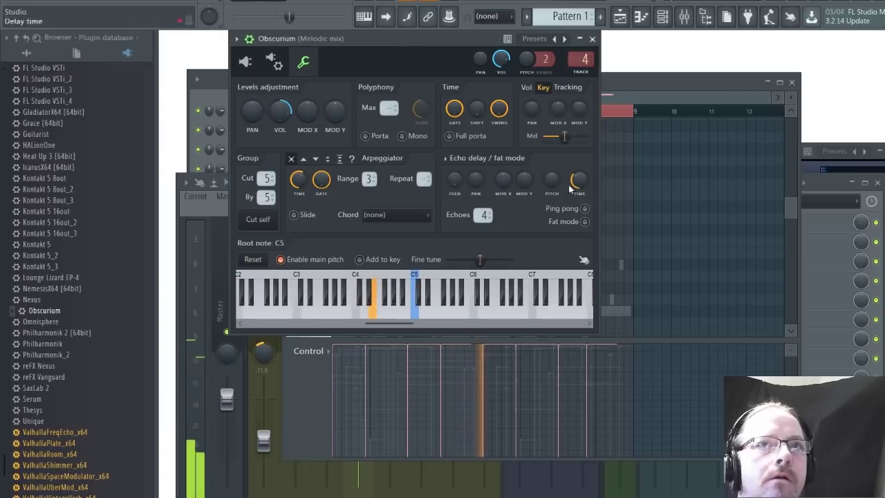
{"action": "left_click", "coordinate": [656, 83]}
{"action": "scroll", "coordinate": [476, 259], "scroll_direction": "down", "scroll_amount": 5}
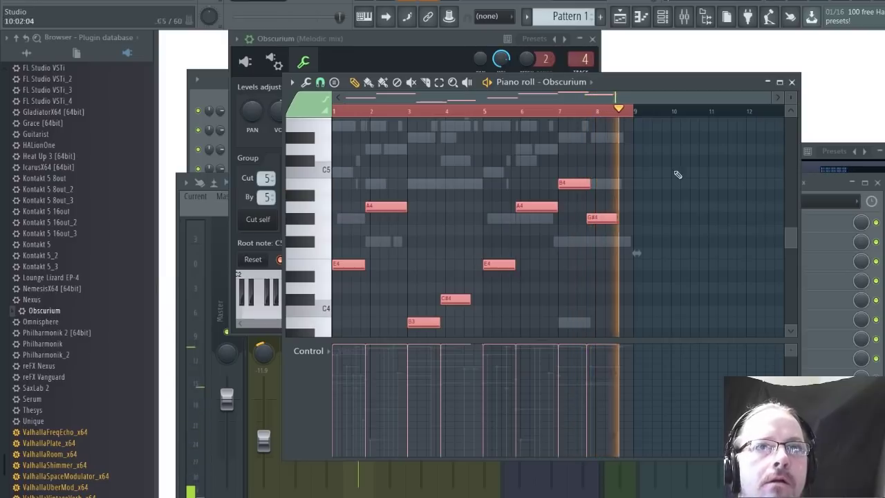
{"action": "key", "text": "ctrl+d"}
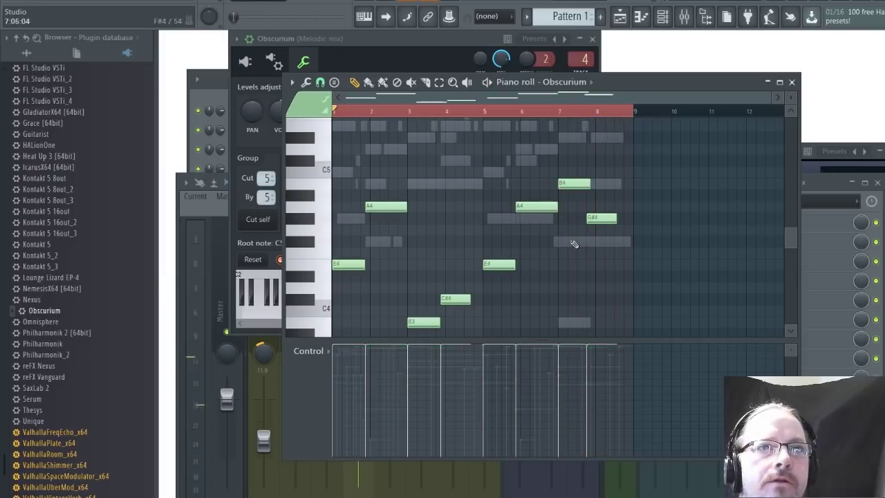
Delete the final G#4 note and the C#4 note near bar 4 from Obscurium's part, checking them during playback
{"action": "scroll", "coordinate": [573, 244], "scroll_direction": "up", "scroll_amount": 3}
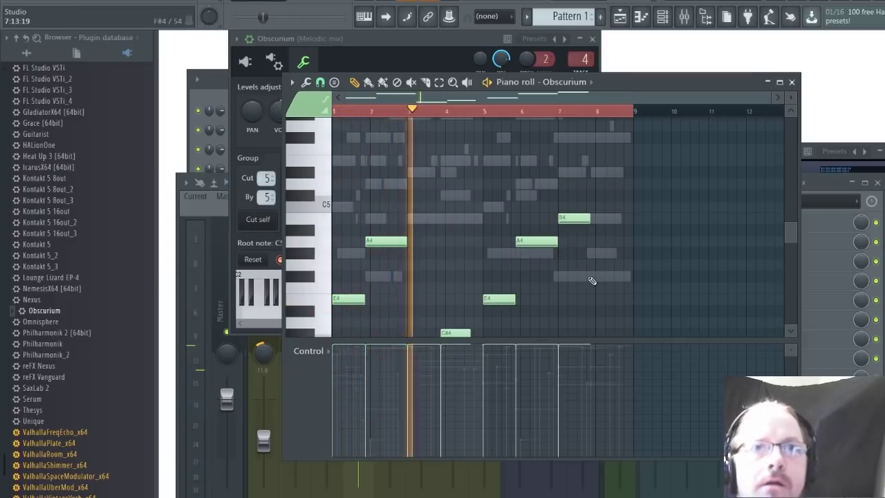
{"action": "left_click", "coordinate": [596, 276]}
{"action": "right_click", "coordinate": [595, 277]}
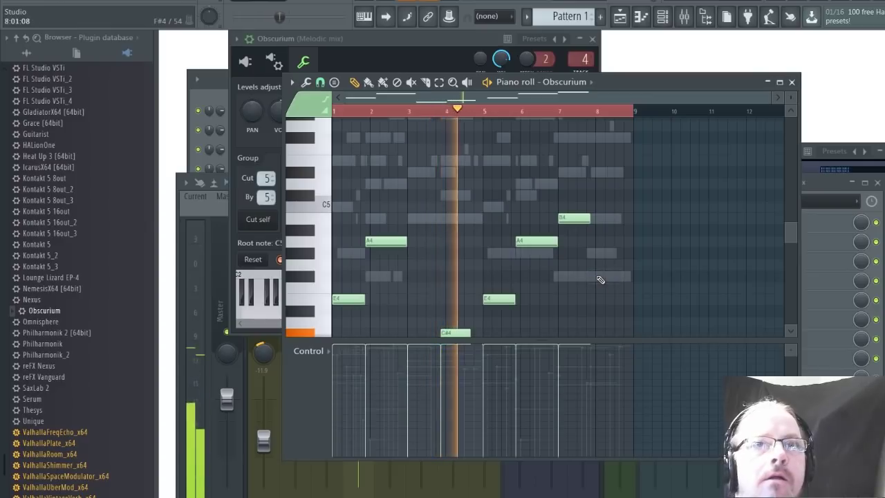
{"action": "scroll", "coordinate": [479, 297], "scroll_direction": "down", "scroll_amount": 3}
{"action": "key", "text": "space"}
{"action": "right_click", "coordinate": [466, 231]}
{"action": "key", "text": "space"}
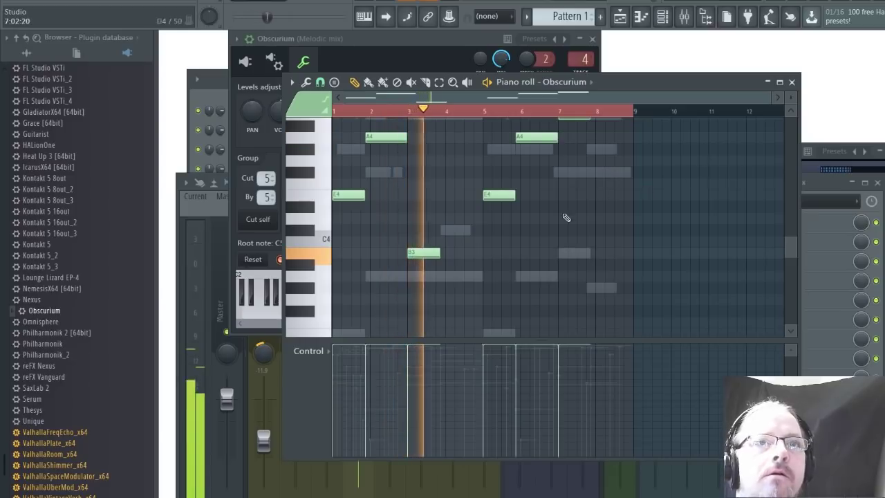
{"action": "scroll", "coordinate": [507, 250], "scroll_direction": "up", "scroll_amount": 3}
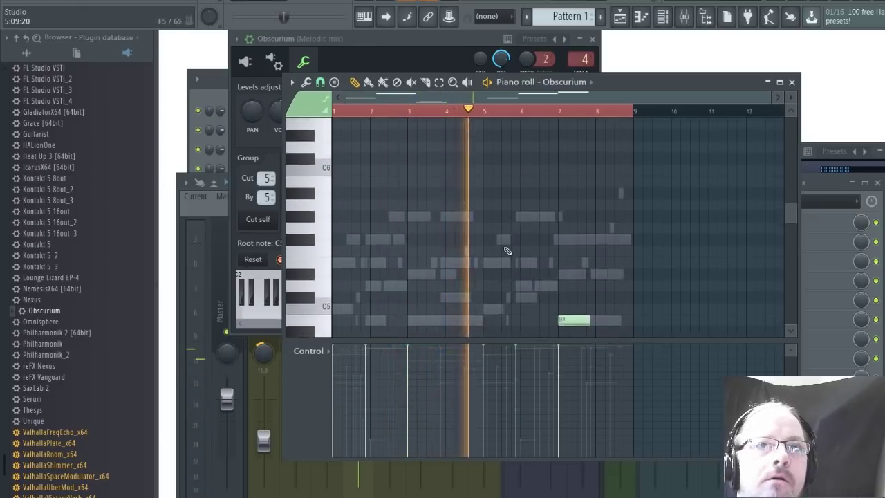
{"action": "scroll", "coordinate": [507, 250], "scroll_direction": "down", "scroll_amount": 5}
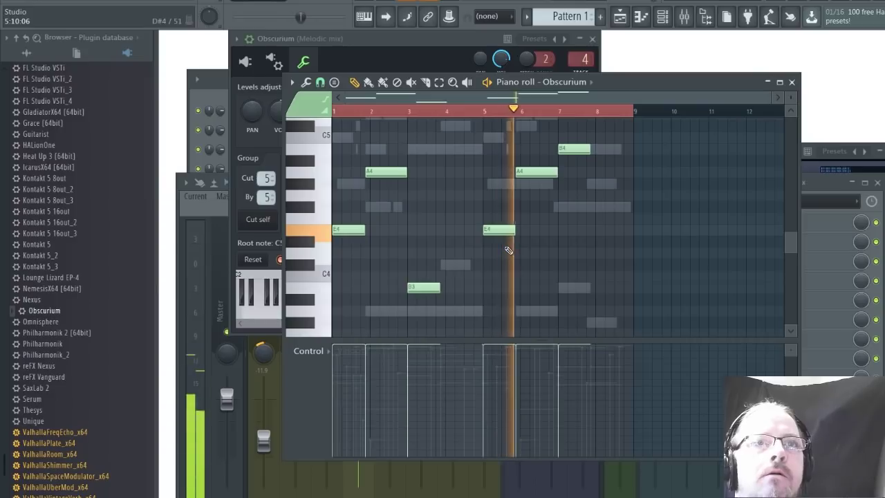
{"action": "scroll", "coordinate": [508, 250], "scroll_direction": "up", "scroll_amount": 1}
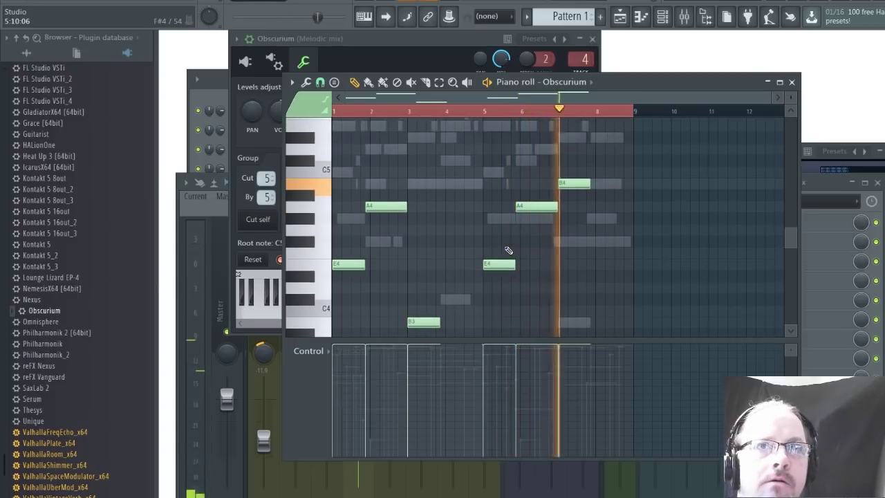
Pan mixer track 3 left and track 4 right, and lower their volumes to about -8.0 dB and -10.1 dB
{"action": "left_click", "coordinate": [791, 82]}
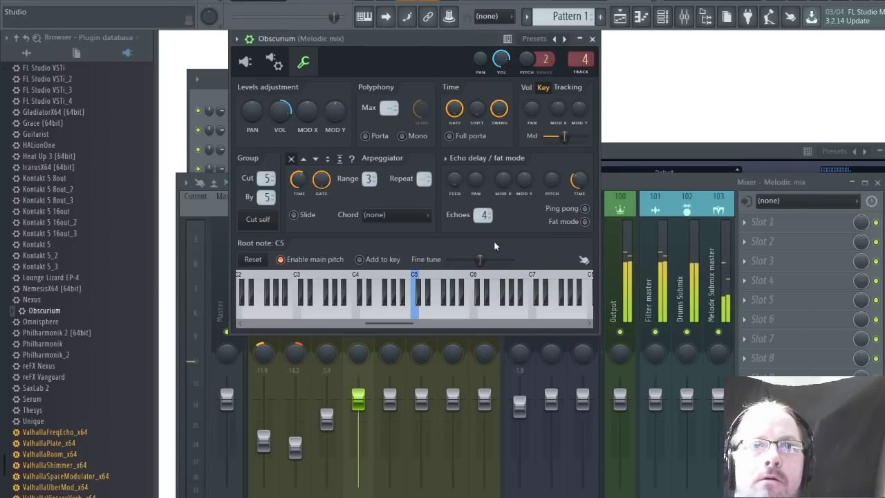
{"action": "left_click", "coordinate": [690, 150]}
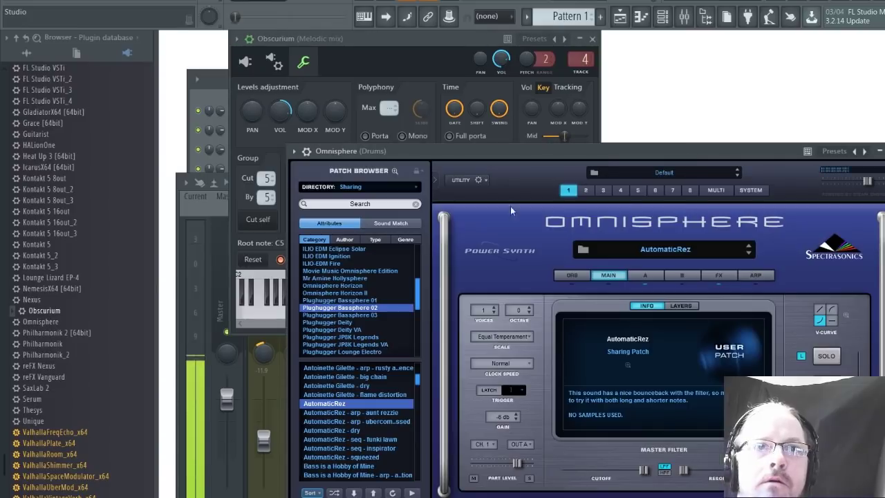
{"action": "left_click", "coordinate": [247, 376]}
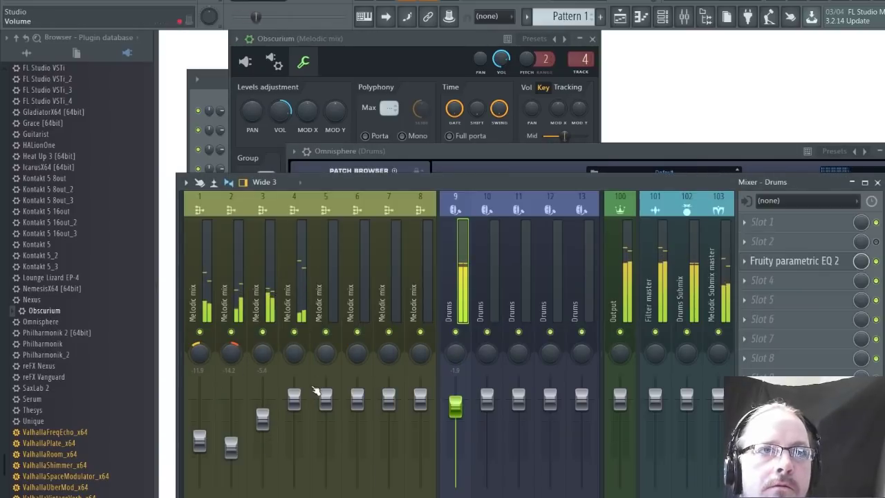
{"action": "left_click_drag", "start_coordinate": [294, 398], "coordinate": [294, 417]}
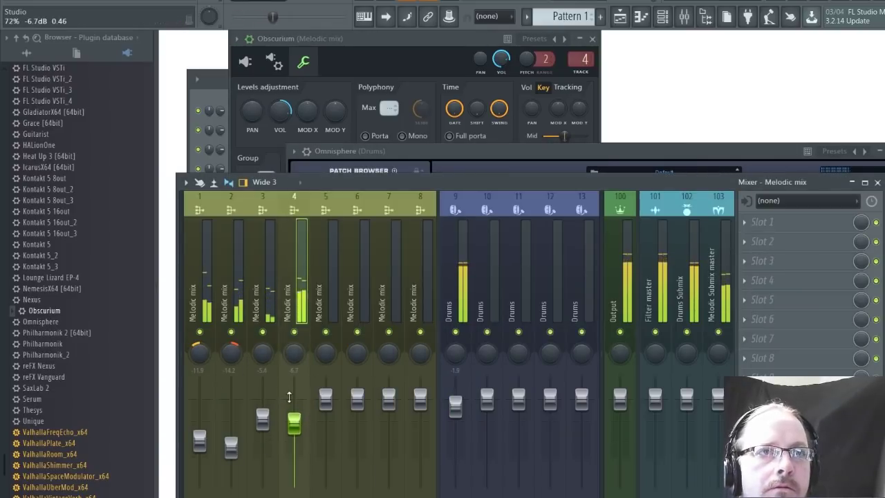
{"action": "left_click_drag", "start_coordinate": [264, 353], "coordinate": [287, 345]}
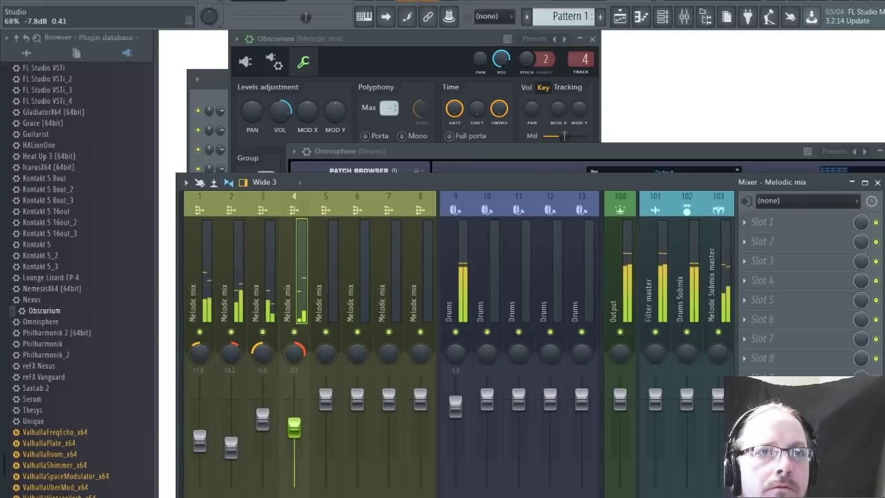
{"action": "left_click_drag", "start_coordinate": [262, 423], "coordinate": [294, 434]}
{"action": "left_click", "coordinate": [293, 424]}
Add Lounge Lizard EP-4 from the plugin database as a new channel
{"action": "scroll", "coordinate": [37, 347], "scroll_direction": "up", "scroll_amount": 3}
{"action": "middle_click", "coordinate": [104, 356]}
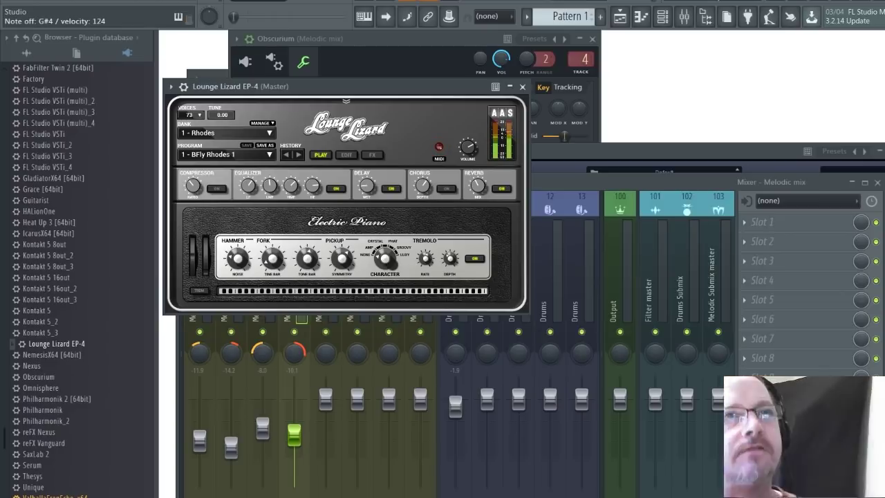
{"action": "left_click", "coordinate": [374, 60]}
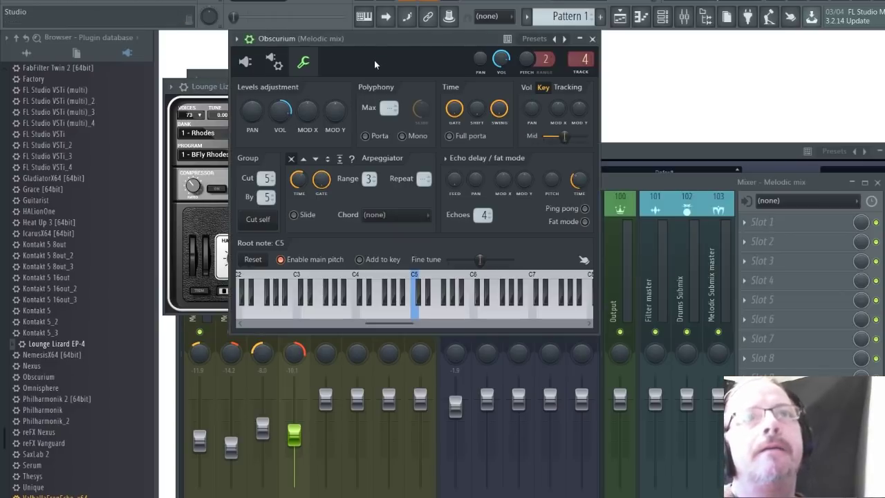
{"action": "left_click_drag", "start_coordinate": [220, 91], "coordinate": [406, 105]}
Copy all of Piano V's notes and paste them into Lounge Lizard EP-4's piano roll
{"action": "key", "text": "F12"}
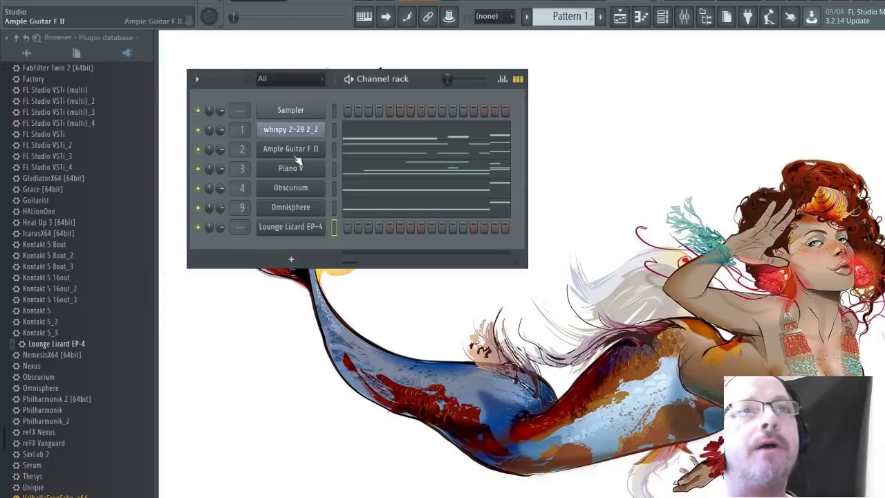
{"action": "left_click", "coordinate": [398, 169]}
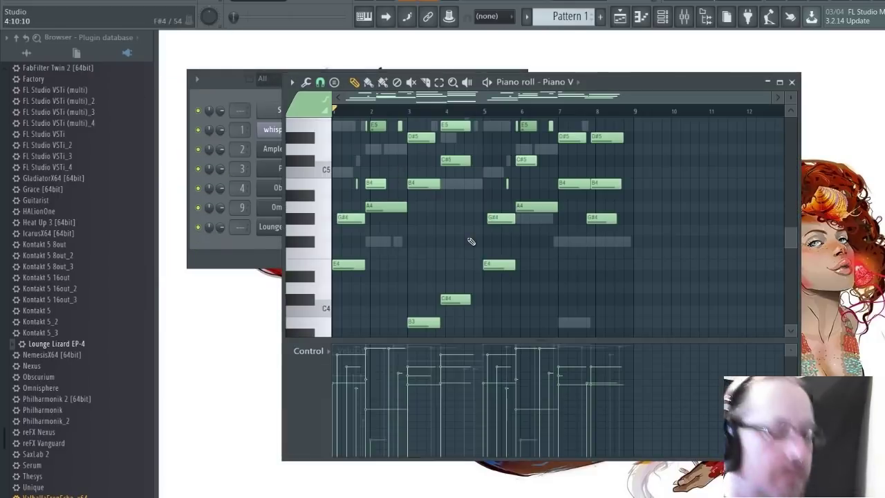
{"action": "key", "text": "ctrl+a"}
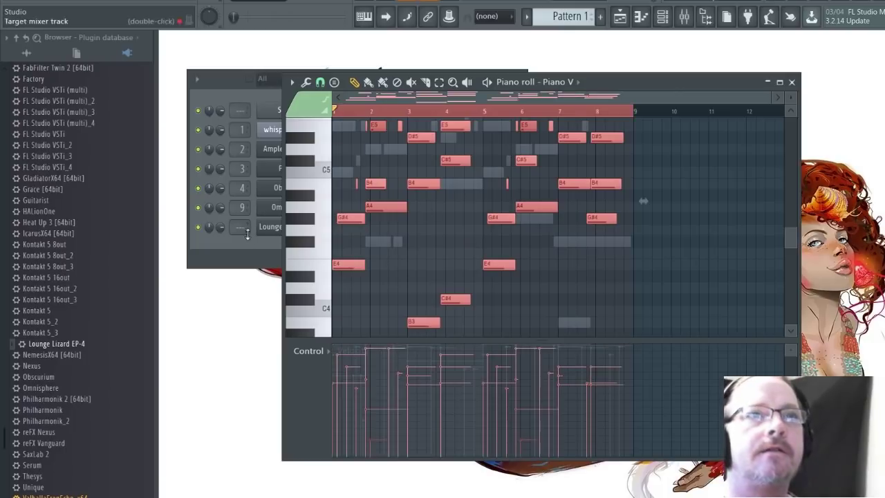
{"action": "left_click", "coordinate": [592, 174]}
{"action": "key", "text": "ctrl+v"}
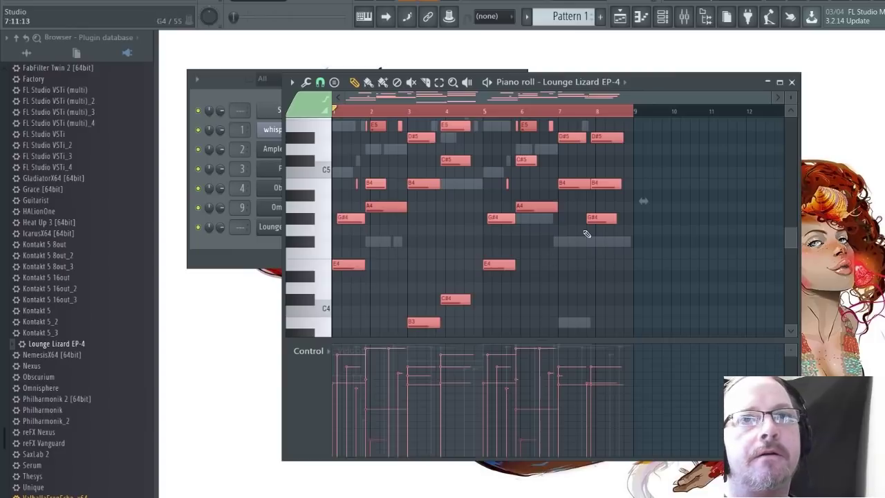
{"action": "scroll", "coordinate": [586, 234], "scroll_direction": "up", "scroll_amount": 5}
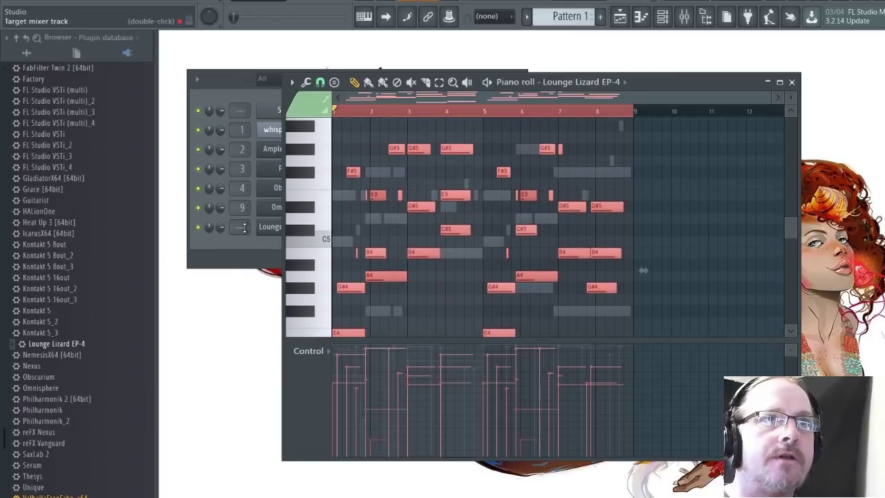
Route Lounge Lizard EP-4 to mixer track 5, move its channel above Omnisphere and listen to its notes in the piano roll
{"action": "left_click_drag", "start_coordinate": [243, 227], "coordinate": [244, 220]}
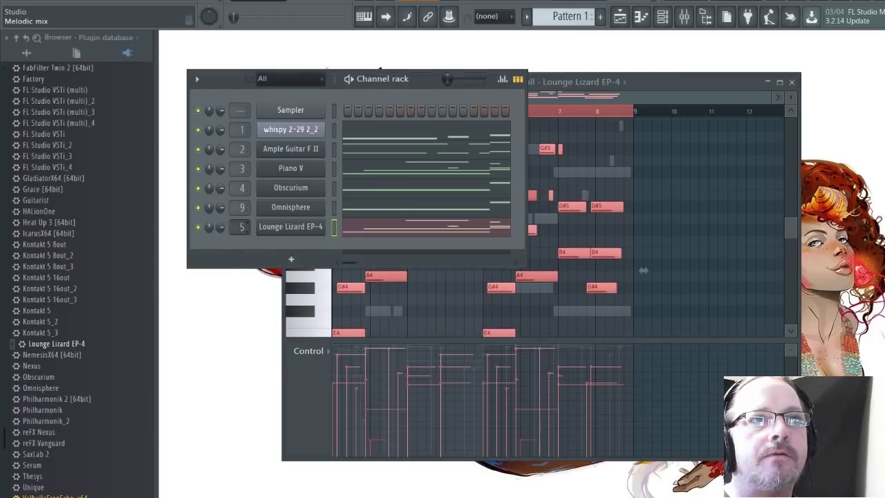
{"action": "left_click_drag", "start_coordinate": [290, 226], "coordinate": [292, 207]}
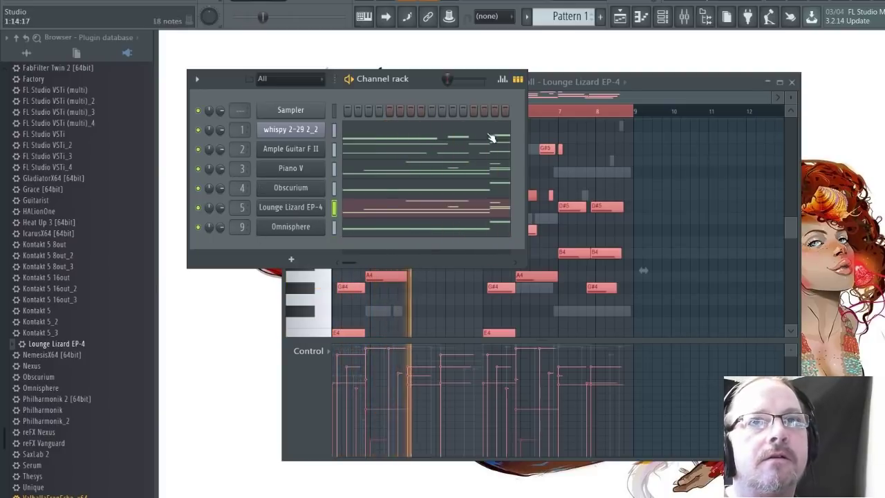
{"action": "left_click", "coordinate": [662, 83]}
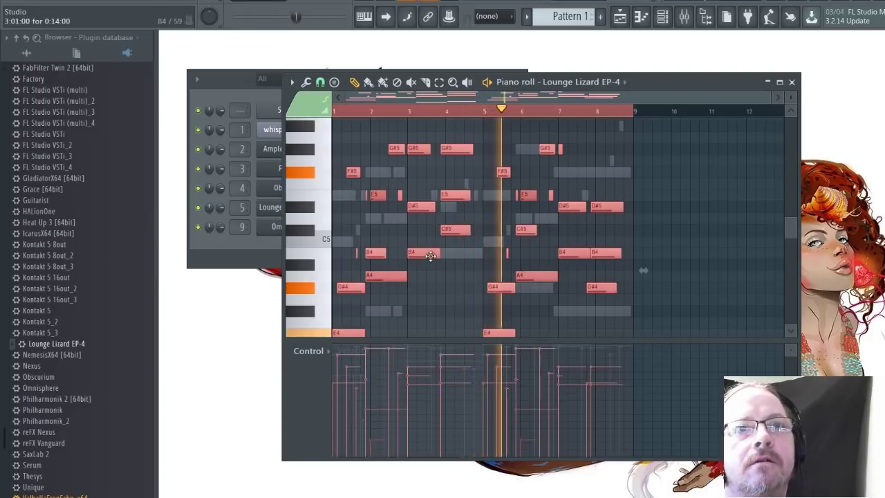
{"action": "scroll", "coordinate": [434, 263], "scroll_direction": "up", "scroll_amount": 3}
{"action": "scroll", "coordinate": [434, 263], "scroll_direction": "down", "scroll_amount": 3}
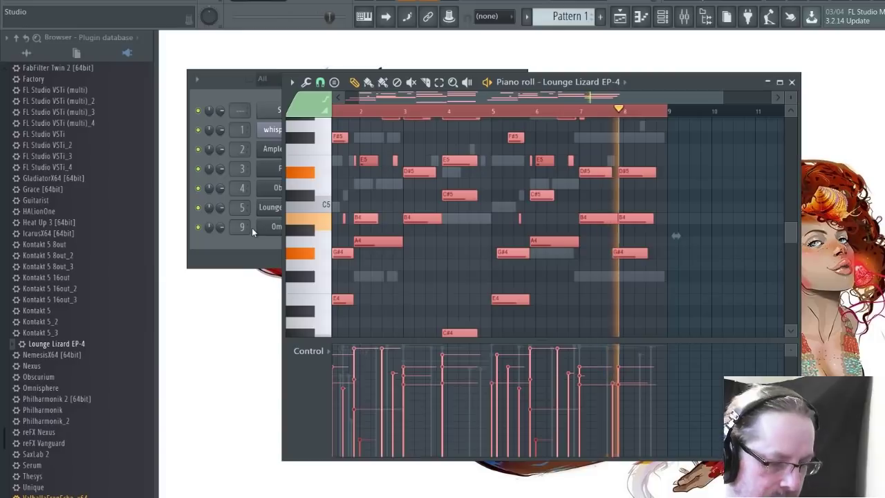
Lower mixer track 5 to about -18 dB during playback and return to Lounge Lizard EP-4's piano roll
{"action": "key", "text": "F9"}
{"action": "left_click_drag", "start_coordinate": [326, 399], "coordinate": [326, 425]}
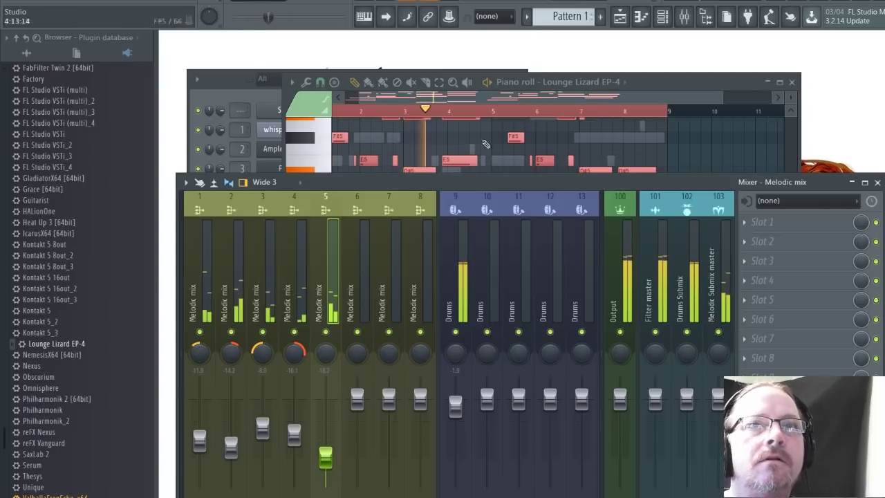
{"action": "left_click", "coordinate": [710, 82]}
{"action": "scroll", "coordinate": [499, 213], "scroll_direction": "down", "scroll_amount": 2}
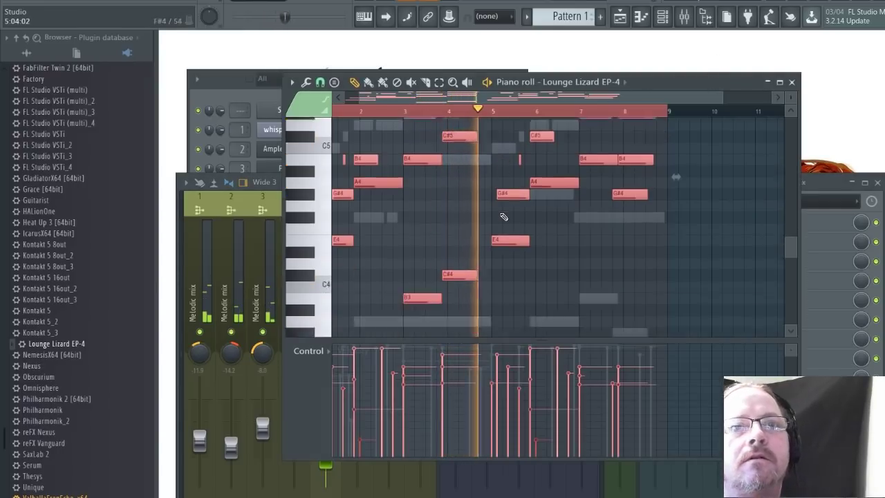
Delete all the E4, C#4 and B3 notes from Lounge Lizard EP-4's piano roll and restart playback
{"action": "scroll", "coordinate": [499, 212], "scroll_direction": "down", "scroll_amount": 4}
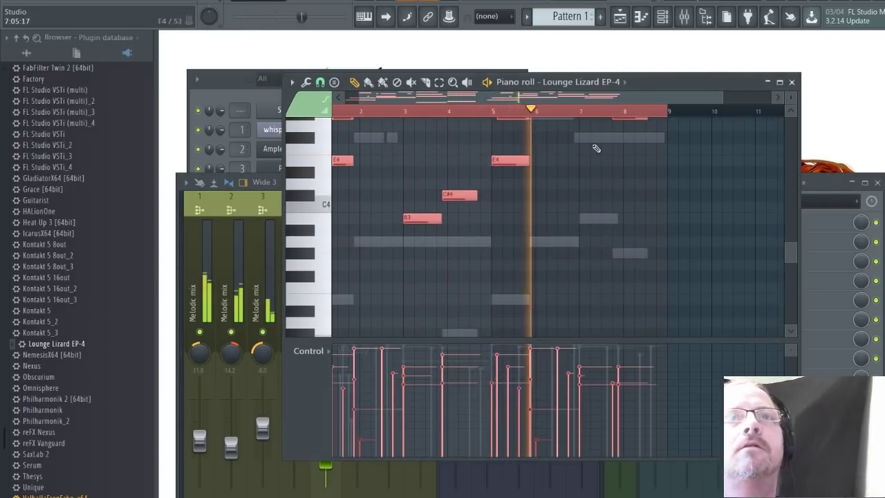
{"action": "scroll", "coordinate": [606, 181], "scroll_direction": "up", "scroll_amount": 2}
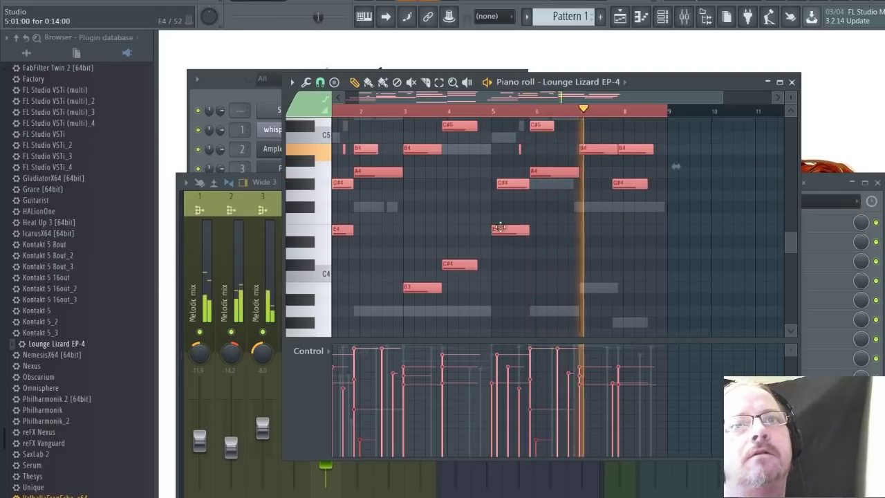
{"action": "right_click", "coordinate": [497, 229]}
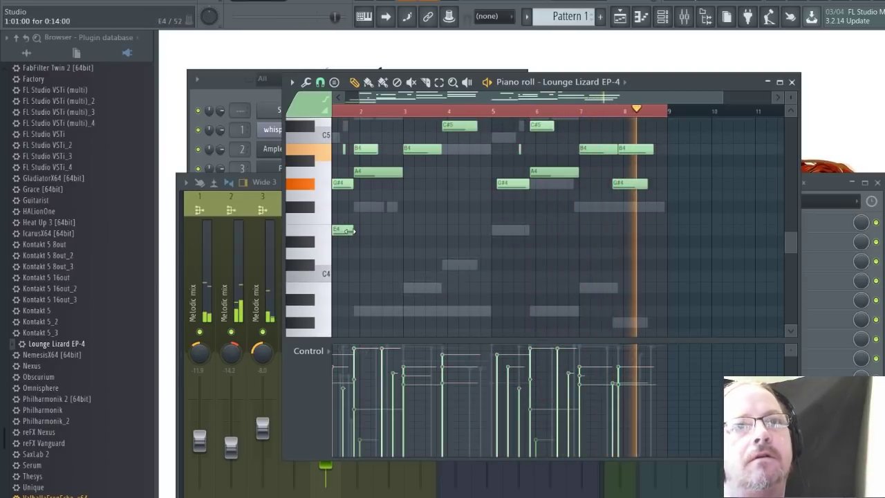
{"action": "scroll", "coordinate": [416, 258], "scroll_direction": "up", "scroll_amount": 4}
{"action": "scroll", "coordinate": [416, 258], "scroll_direction": "down", "scroll_amount": 3}
{"action": "key", "text": "space"}
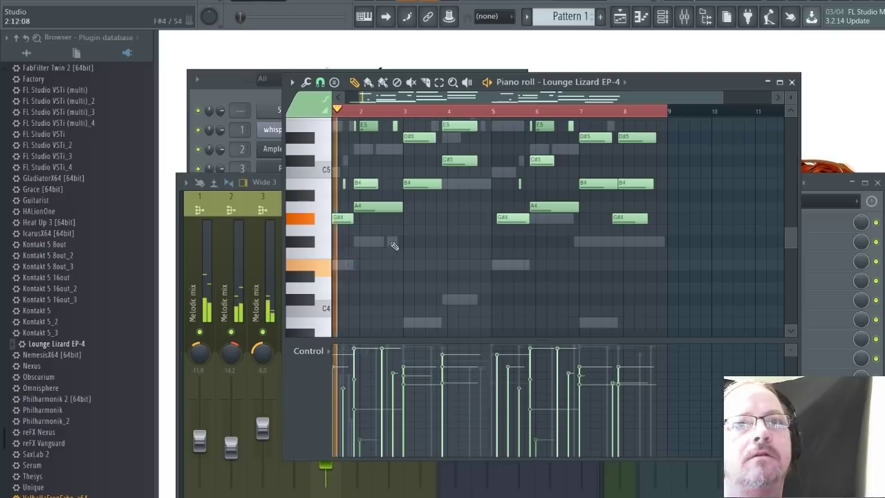
{"action": "key", "text": "space"}
{"action": "scroll", "coordinate": [394, 246], "scroll_direction": "up", "scroll_amount": 3}
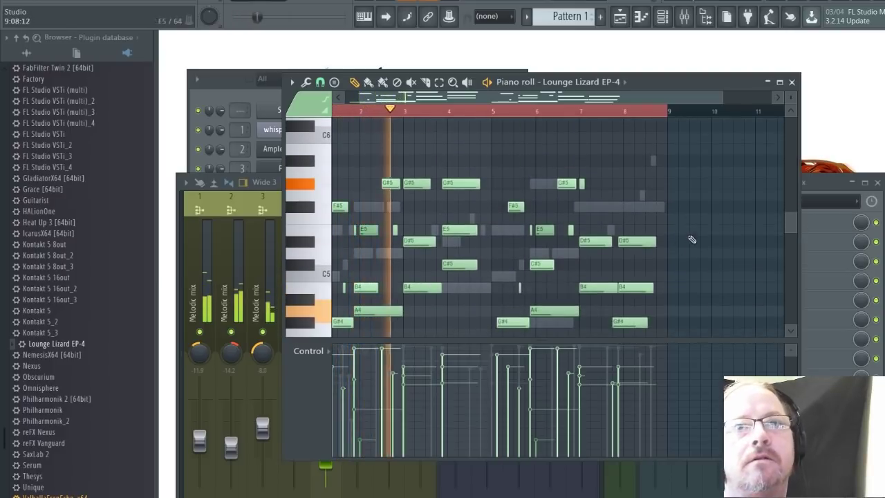
Raise all of Lounge Lizard EP-4's C#5, D#5 and E5 notes by one octave and listen to the result
{"action": "left_click_drag", "start_coordinate": [694, 225], "coordinate": [333, 267]}
{"action": "key", "text": "ctrl+Up"}
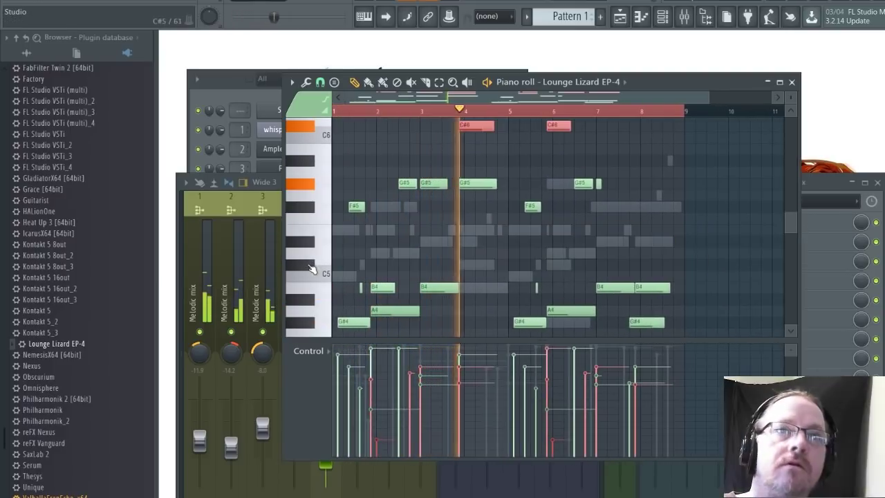
{"action": "scroll", "coordinate": [547, 235], "scroll_direction": "up", "scroll_amount": 4}
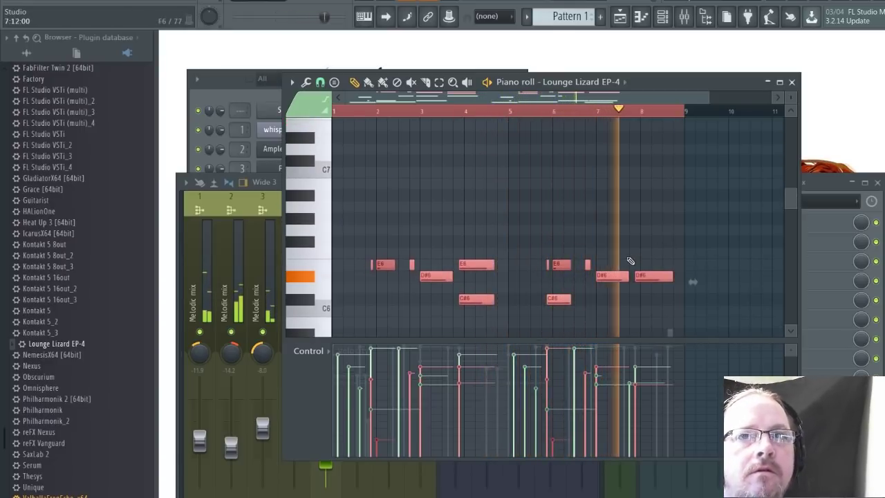
{"action": "scroll", "coordinate": [450, 240], "scroll_direction": "down", "scroll_amount": 3}
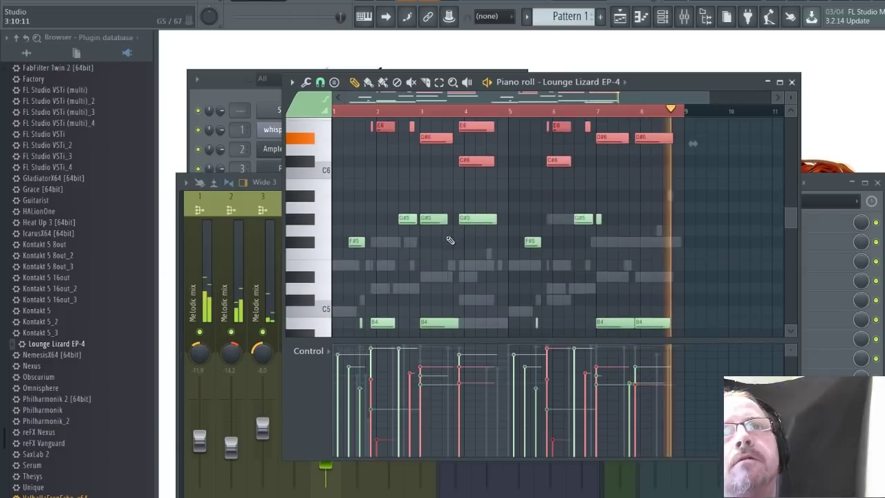
{"action": "scroll", "coordinate": [528, 217], "scroll_direction": "up", "scroll_amount": 1}
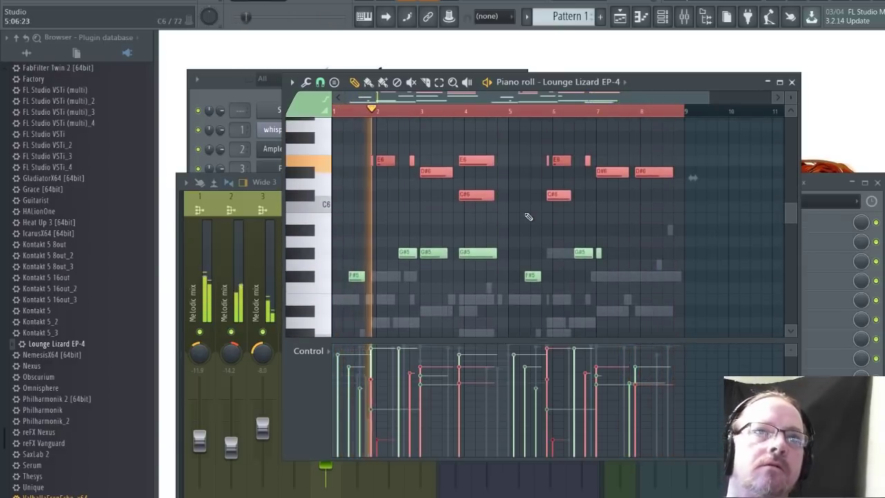
Set mixer track 2's Fruity Reeverb 2 mix to 29% and Fruity delay 2 mix to 27%, and raise track 5 to about -15 dB
{"action": "left_click", "coordinate": [244, 209]}
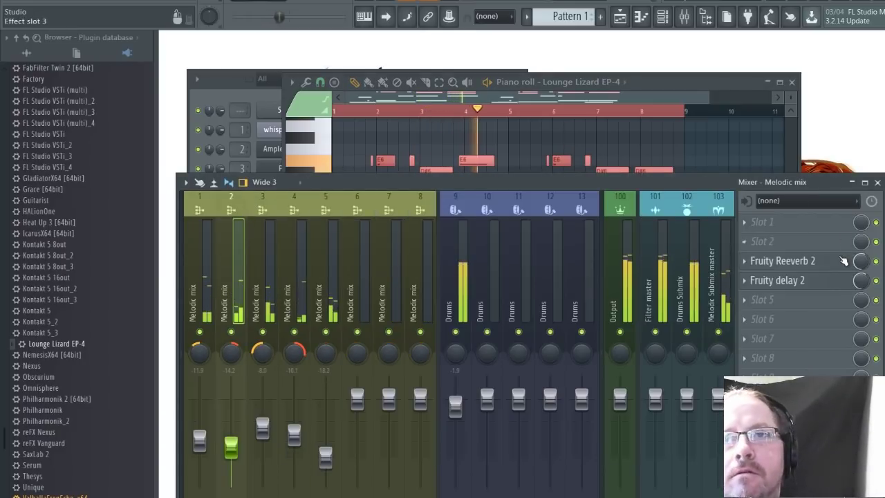
{"action": "left_click_drag", "start_coordinate": [850, 289], "coordinate": [850, 318]}
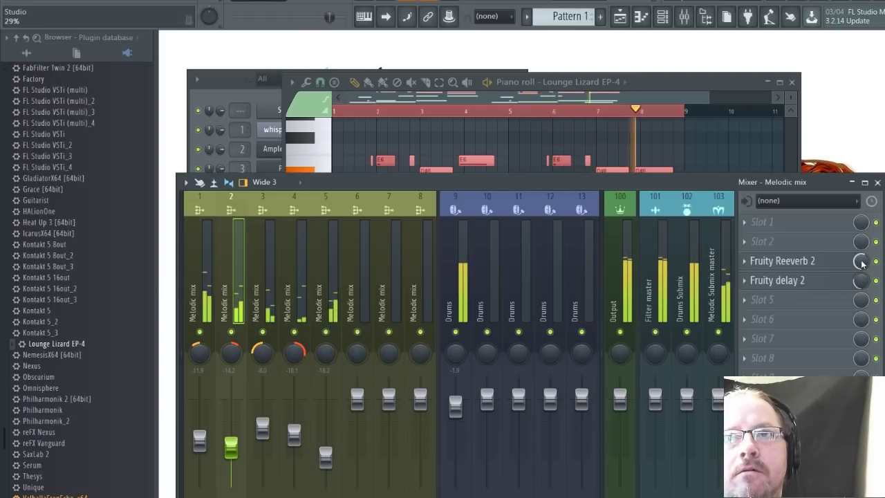
{"action": "mouse_move", "coordinate": [860, 281]}
{"action": "left_mouse_down"}
{"action": "mouse_move", "coordinate": [859, 296]}
{"action": "mouse_move", "coordinate": [859, 281]}
{"action": "left_mouse_up"}
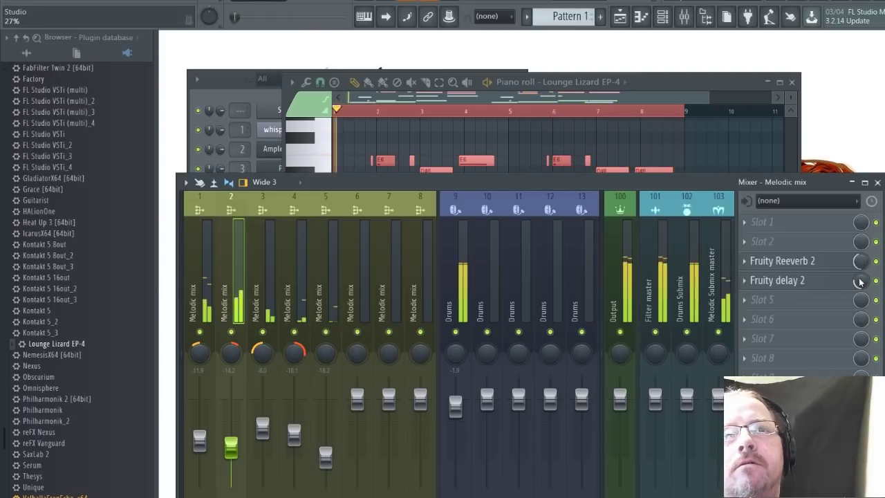
{"action": "left_click_drag", "start_coordinate": [329, 457], "coordinate": [329, 448]}
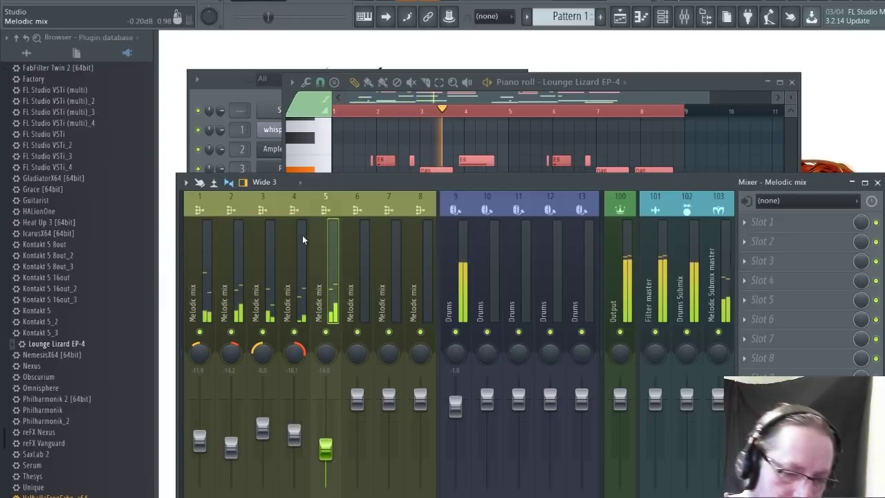
Open the Lounge Lizard EP-4 plugin and switch its sound bank to 2 - Wurlitzer
{"action": "key", "text": "F12"}
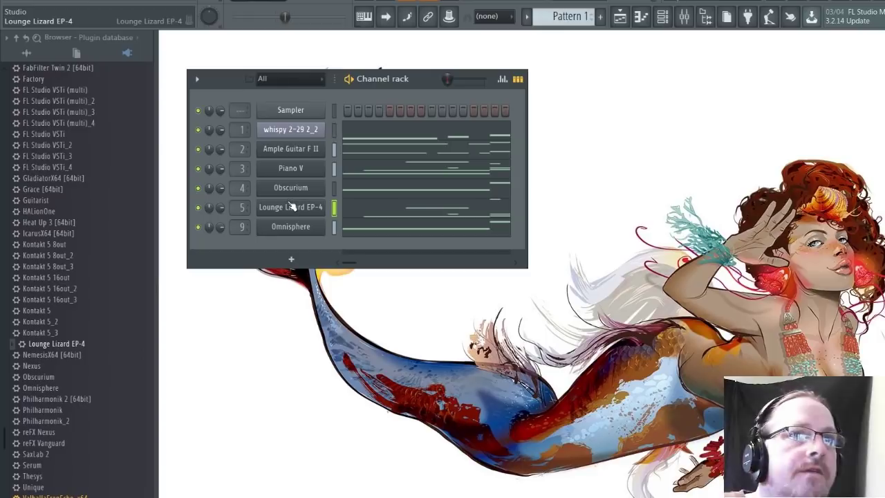
{"action": "left_click", "coordinate": [293, 210]}
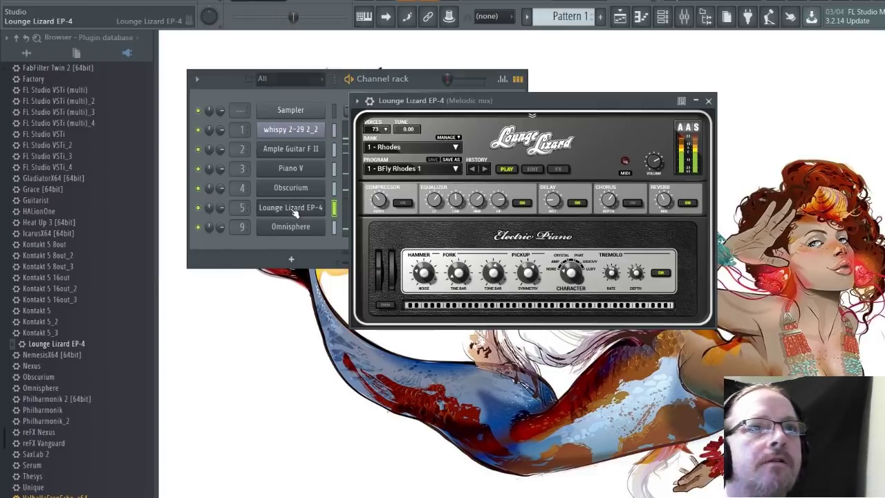
{"action": "left_click", "coordinate": [417, 170]}
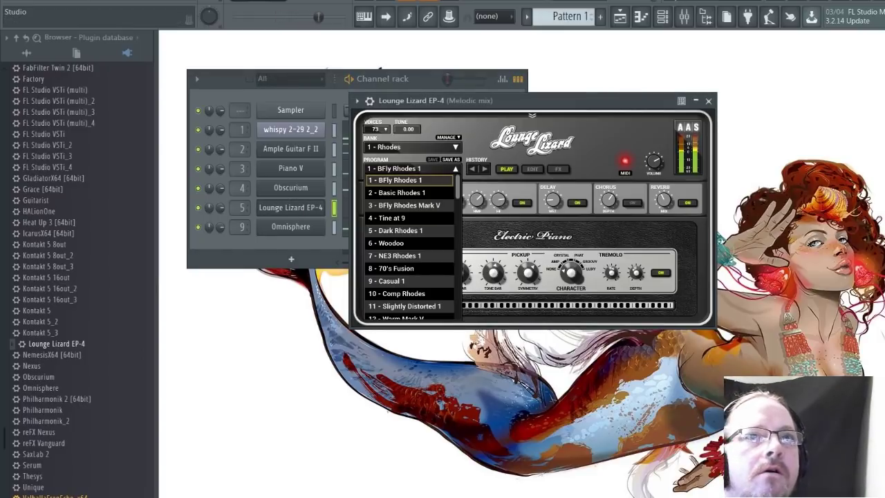
{"action": "left_click", "coordinate": [412, 147]}
{"action": "left_click", "coordinate": [412, 147]}
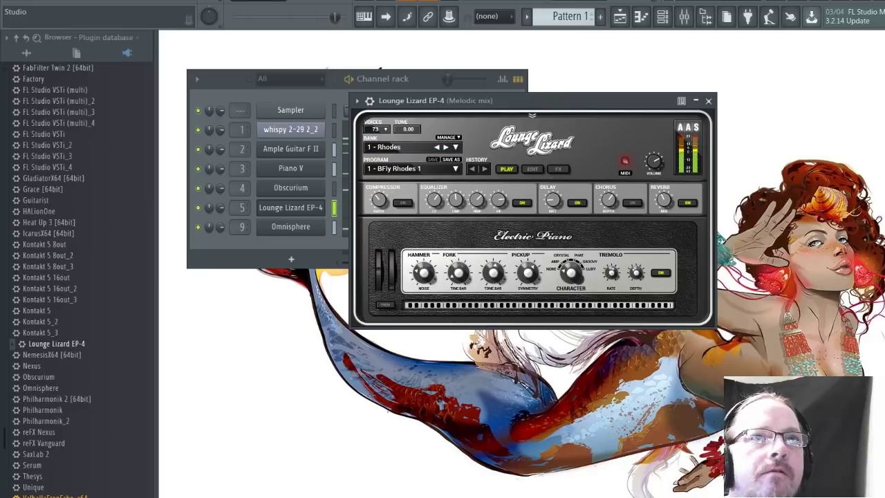
{"action": "left_click", "coordinate": [412, 147]}
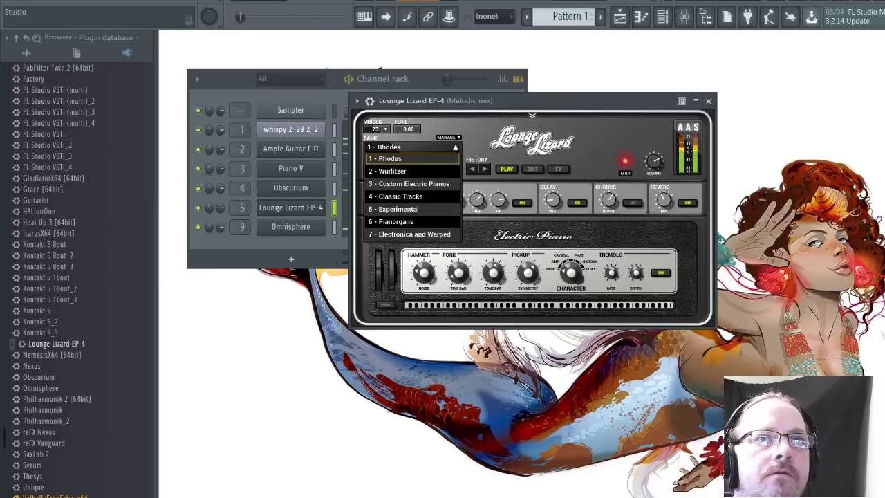
{"action": "left_click", "coordinate": [412, 172]}
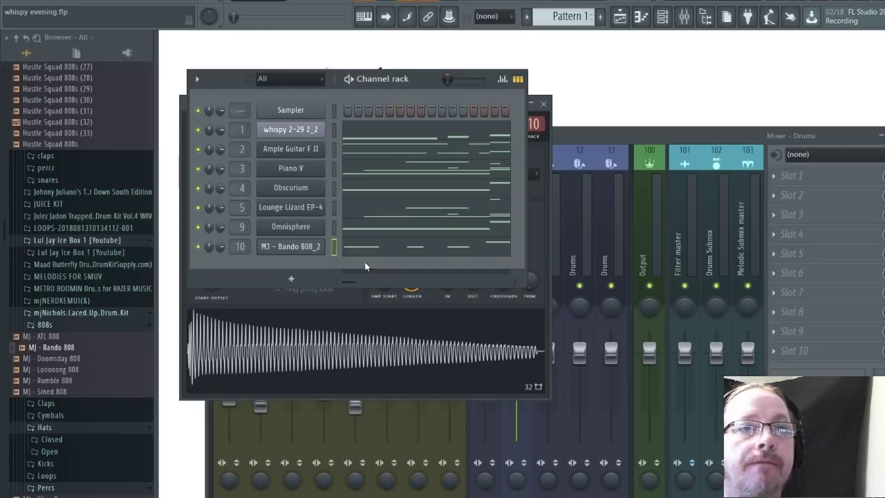
Copy all of Omnisphere's notes and open the piano roll of MJ - Bando 808_2
{"action": "left_click", "coordinate": [391, 228]}
{"action": "scroll", "coordinate": [466, 282], "scroll_direction": "down", "scroll_amount": 10}
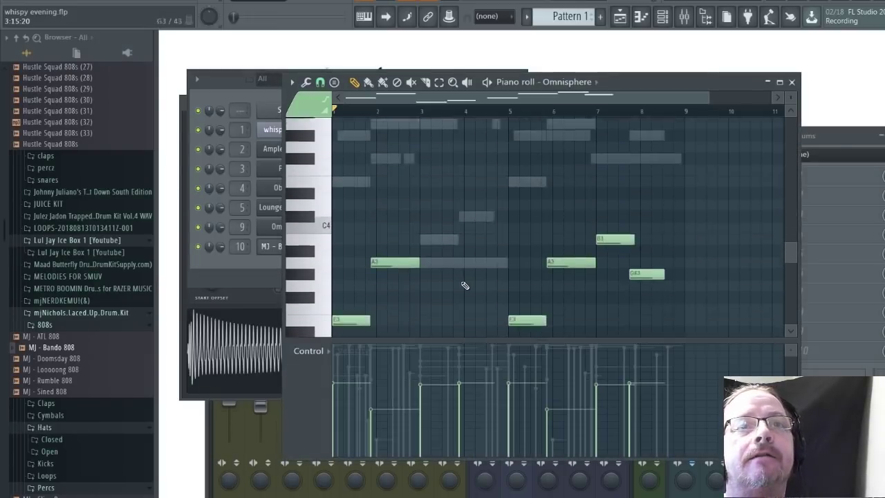
{"action": "scroll", "coordinate": [470, 281], "scroll_direction": "up", "scroll_amount": 1}
{"action": "key", "text": "ctrl+a"}
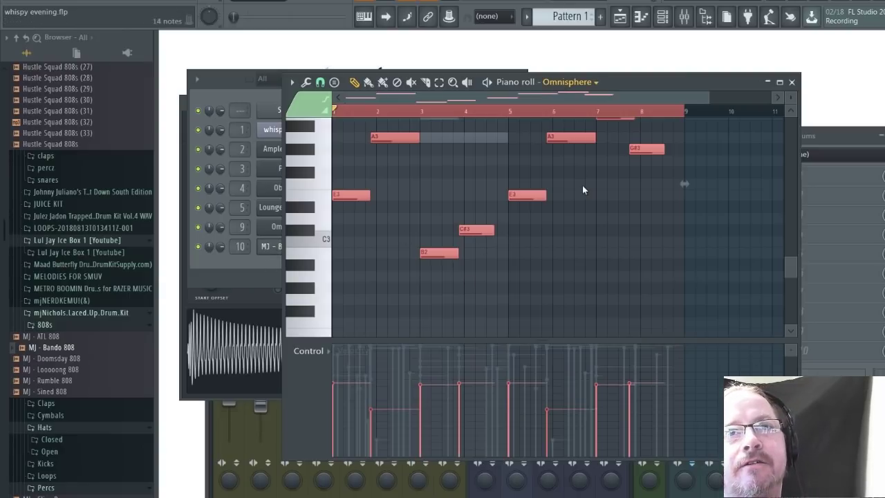
{"action": "key", "text": "Down"}
{"action": "scroll", "coordinate": [546, 225], "scroll_direction": "up", "scroll_amount": 7}
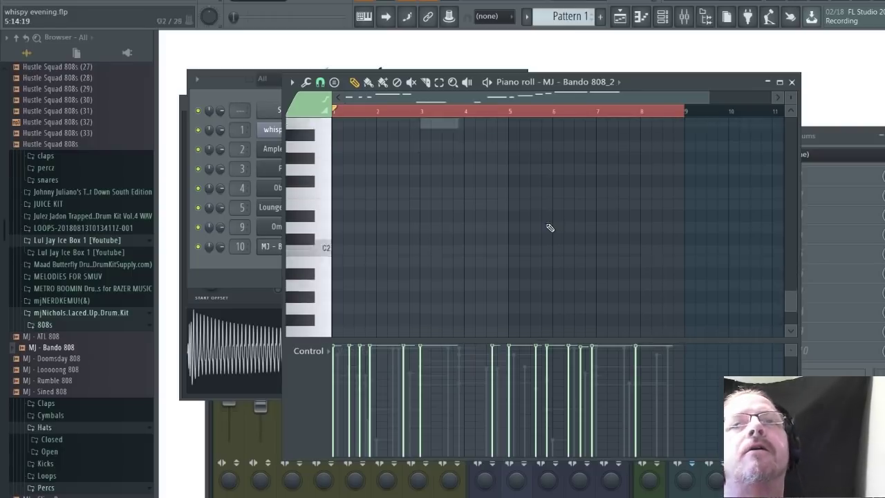
Replace all MJ - Bando 808_2 notes with the copied Omnisphere notes, raise them two octaves at full velocity, and play them
{"action": "key", "text": "ctrl+a"}
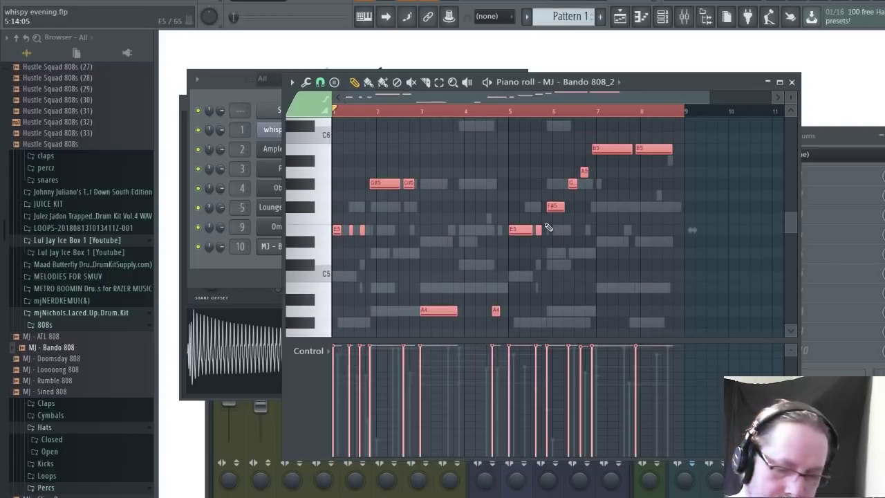
{"action": "key", "text": "Delete"}
{"action": "scroll", "coordinate": [549, 226], "scroll_direction": "down", "scroll_amount": 6}
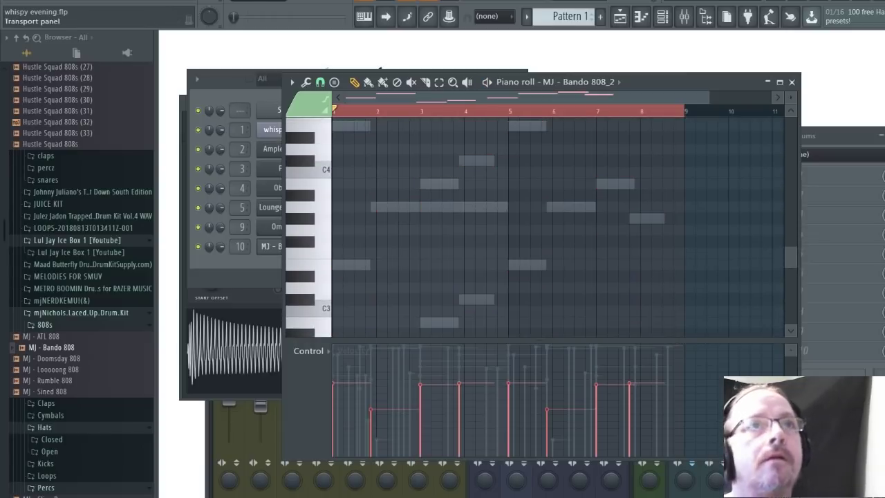
{"action": "key", "text": "space"}
{"action": "scroll", "coordinate": [415, 210], "scroll_direction": "up", "scroll_amount": 8}
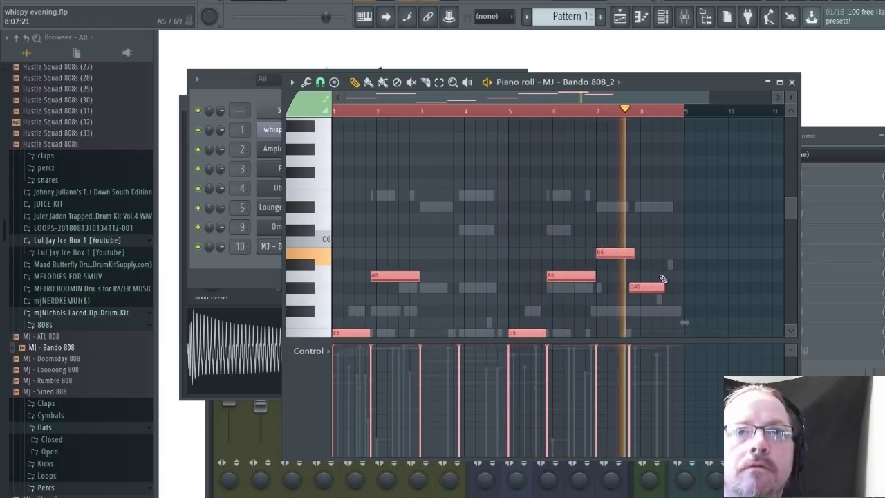
{"action": "scroll", "coordinate": [653, 283], "scroll_direction": "down", "scroll_amount": 5}
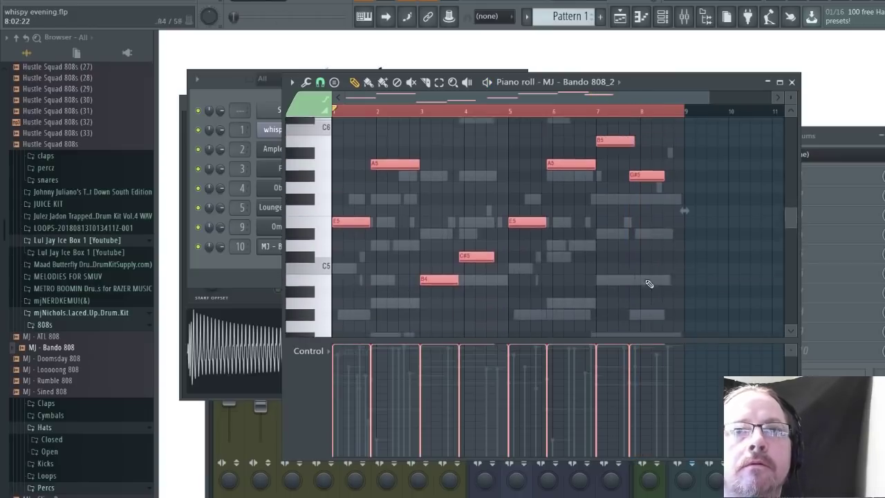
Move the last G#5 note of the 808 line to the start of bar 8
{"action": "scroll", "coordinate": [652, 255], "scroll_direction": "up", "scroll_amount": 3}
{"action": "left_click", "coordinate": [637, 242]}
{"action": "left_click_drag", "start_coordinate": [645, 253], "coordinate": [656, 257]}
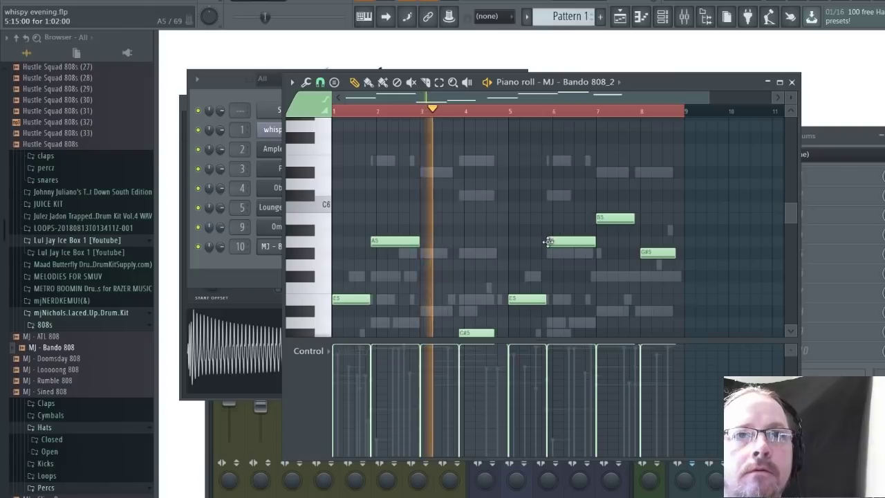
Try the 808's C#5 note at the start of bar 4, then return it to its earlier position right after the B4 note
{"action": "scroll", "coordinate": [543, 242], "scroll_direction": "down", "scroll_amount": 3}
{"action": "key", "text": "space"}
{"action": "left_click_drag", "start_coordinate": [472, 231], "coordinate": [475, 232]}
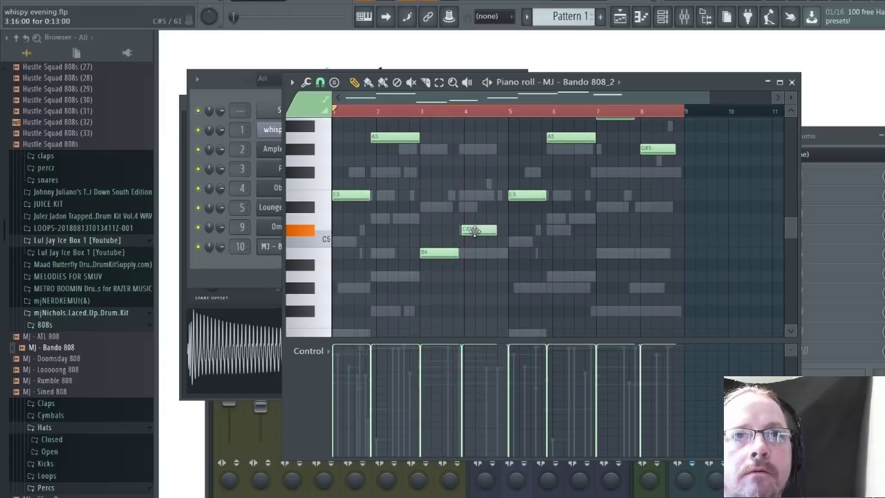
{"action": "key", "text": "space"}
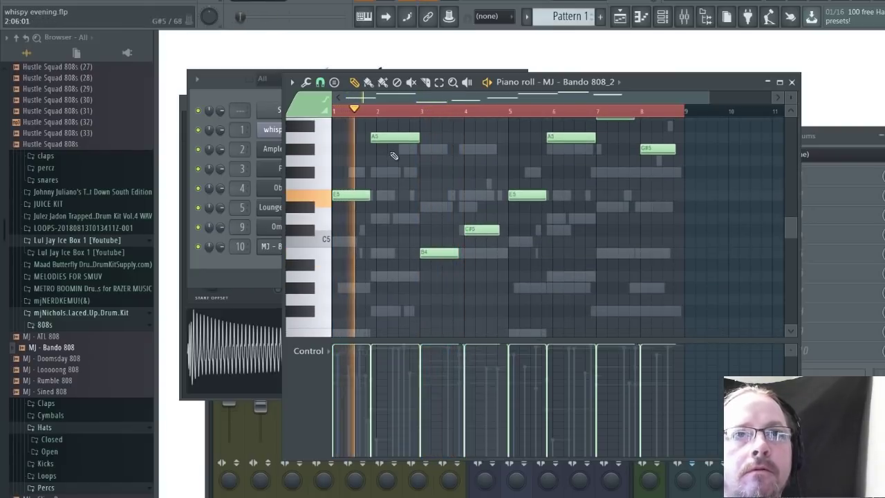
{"action": "left_click_drag", "start_coordinate": [481, 233], "coordinate": [477, 232]}
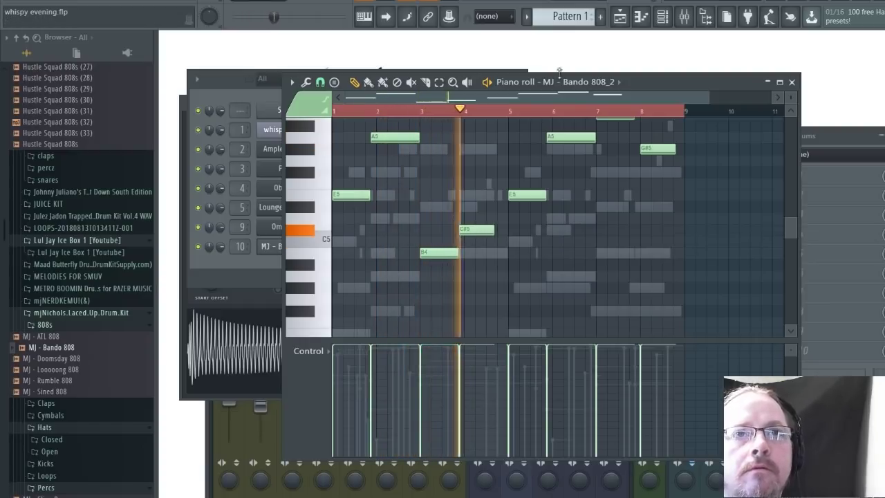
Listen to the edited 808 line through to its end and close its piano roll
{"action": "scroll", "coordinate": [571, 189], "scroll_direction": "up", "scroll_amount": 2}
{"action": "scroll", "coordinate": [572, 188], "scroll_direction": "up", "scroll_amount": 7}
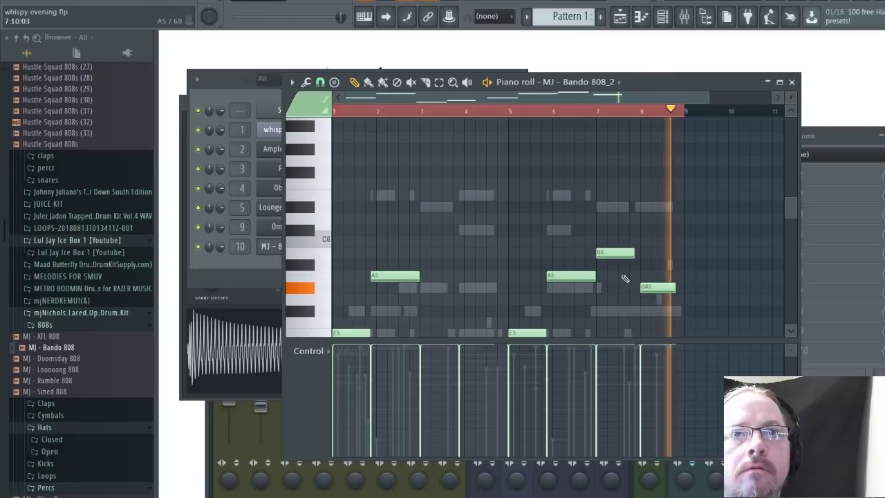
{"action": "left_click", "coordinate": [793, 82]}
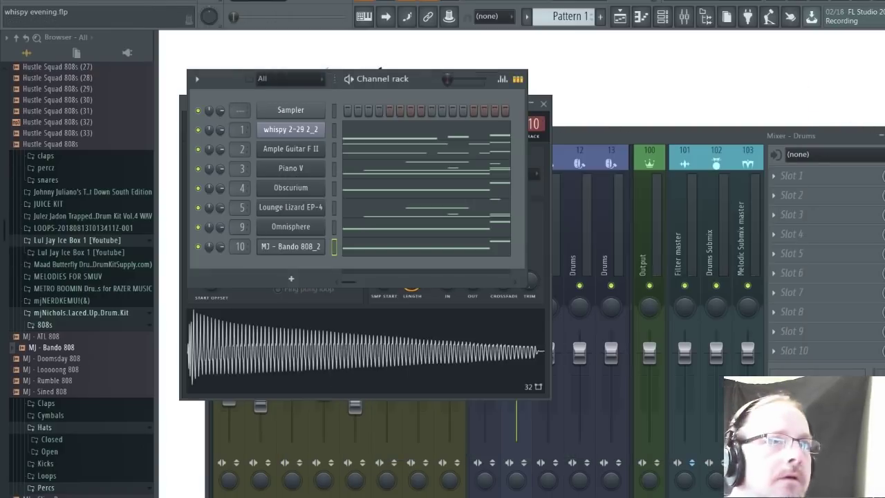
Audition the samples in the mjNichols drum kit's Claps folder over the playing beat, from BG Clap to Old Skool Clap, returning to Metro Clap
{"action": "left_click", "coordinate": [51, 405]}
{"action": "left_click", "coordinate": [50, 425]}
{"action": "left_click", "coordinate": [49, 440]}
{"action": "key", "text": "space"}
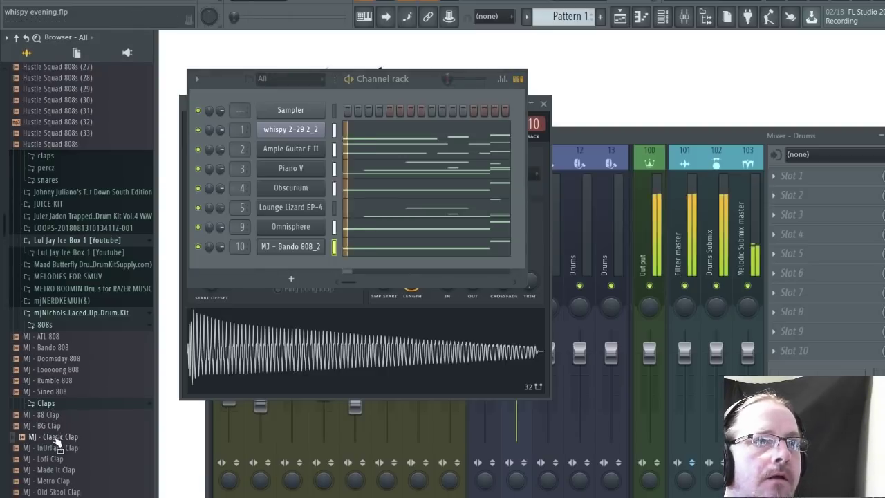
{"action": "left_click", "coordinate": [50, 449]}
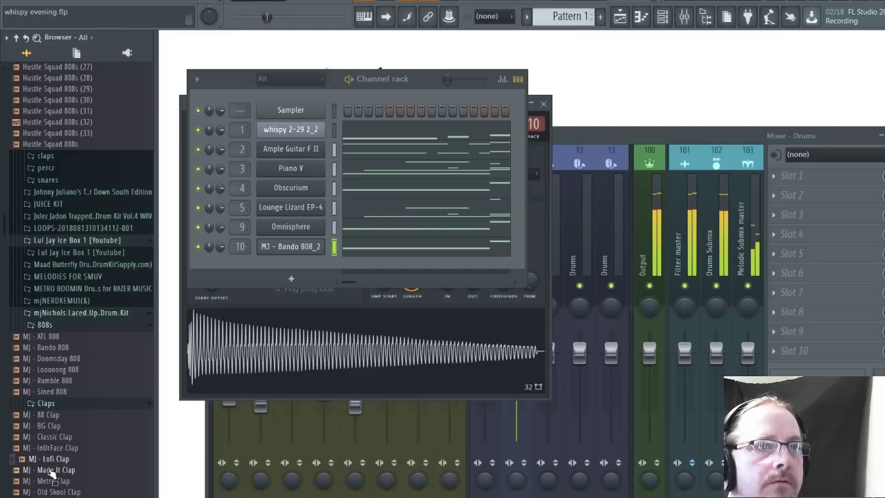
{"action": "left_click", "coordinate": [52, 471]}
{"action": "left_click", "coordinate": [49, 482]}
{"action": "left_click", "coordinate": [47, 492]}
{"action": "left_click", "coordinate": [47, 485]}
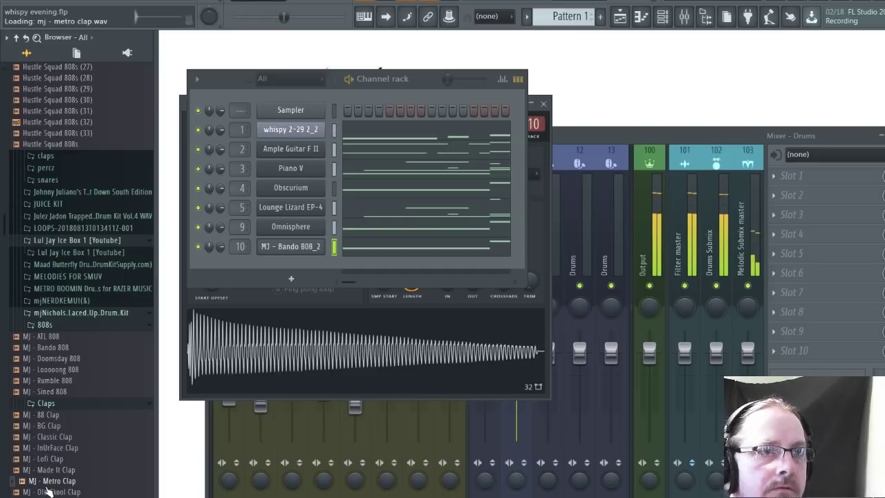
Compare the InUrFace Clap and Metro Clap samples over the playing beat and stop playback
{"action": "left_click", "coordinate": [48, 493]}
{"action": "left_click", "coordinate": [48, 496]}
{"action": "left_click", "coordinate": [48, 497]}
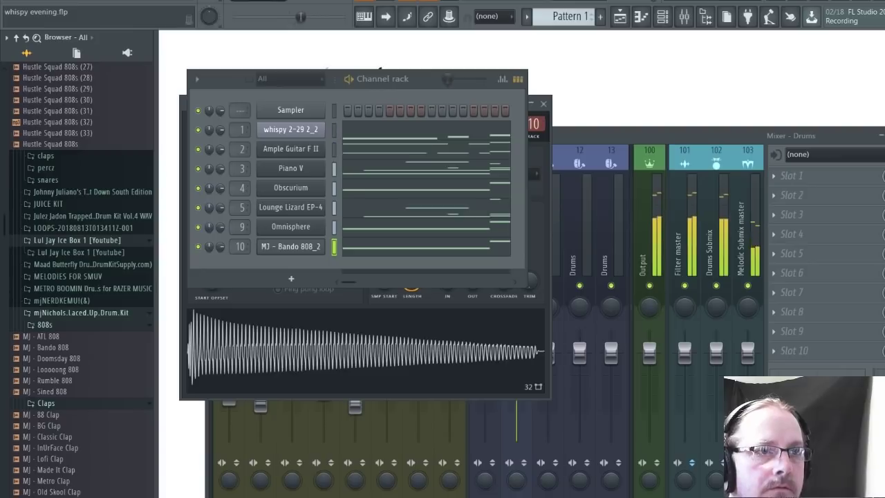
{"action": "left_click", "coordinate": [53, 497]}
{"action": "left_click_drag", "start_coordinate": [55, 482], "coordinate": [54, 453]}
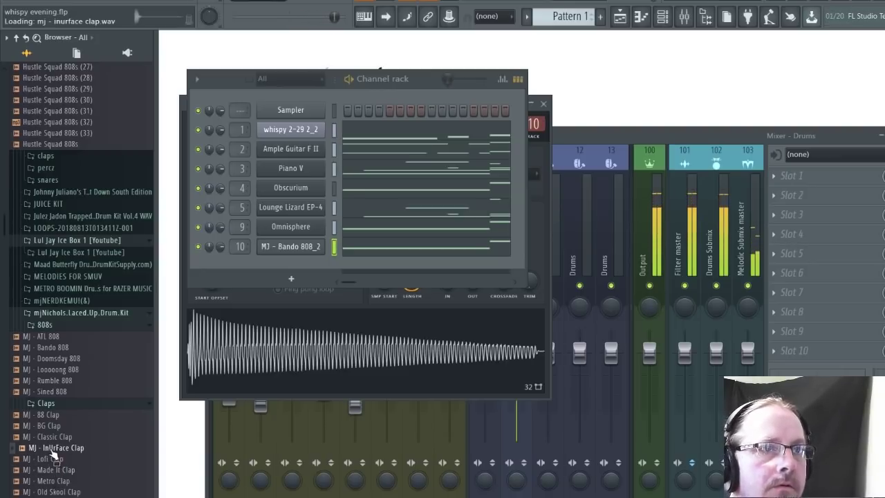
{"action": "key", "text": "space"}
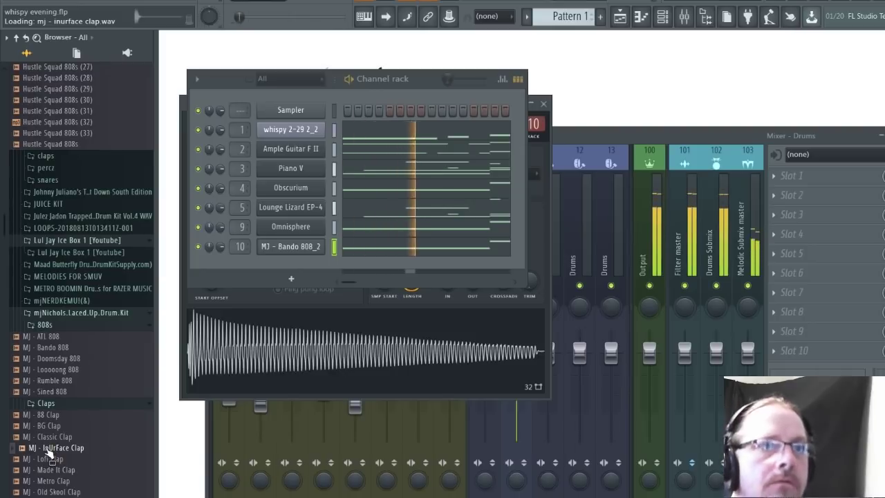
{"action": "left_click_drag", "start_coordinate": [42, 453], "coordinate": [43, 489]}
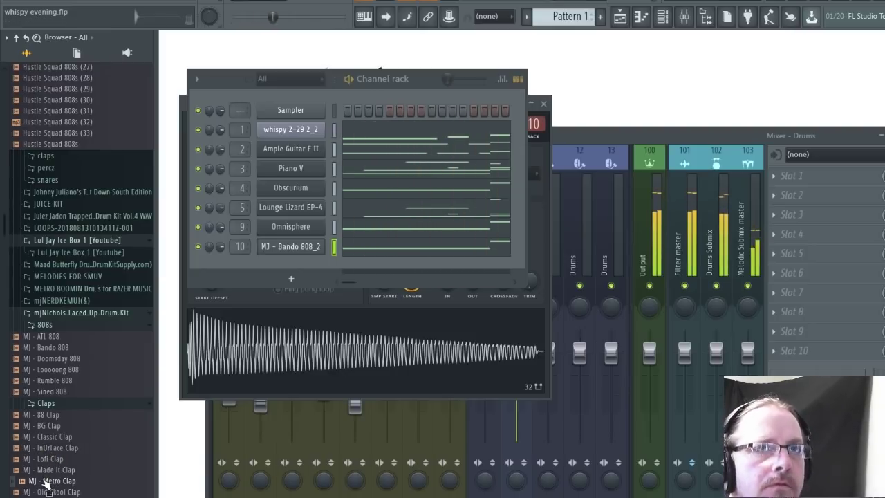
{"action": "key", "text": "space"}
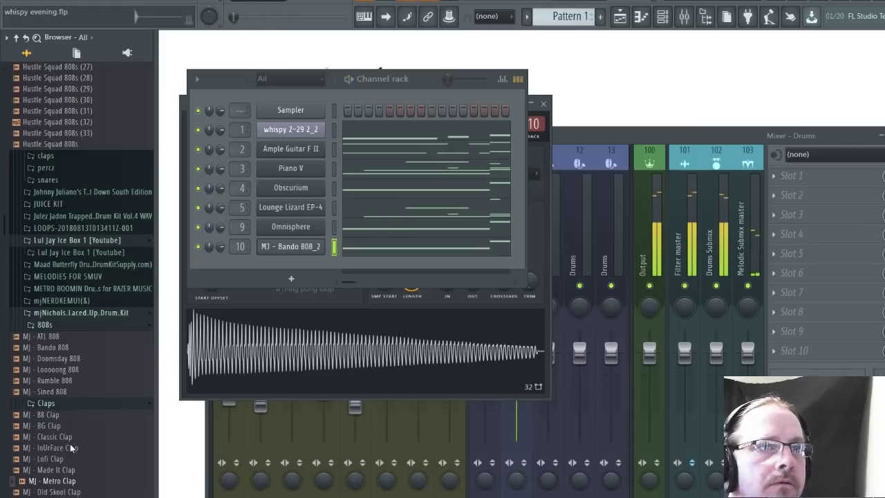
Add MJ - Metro Clap as a new channel and route it to mixer track 12
{"action": "left_click", "coordinate": [92, 413]}
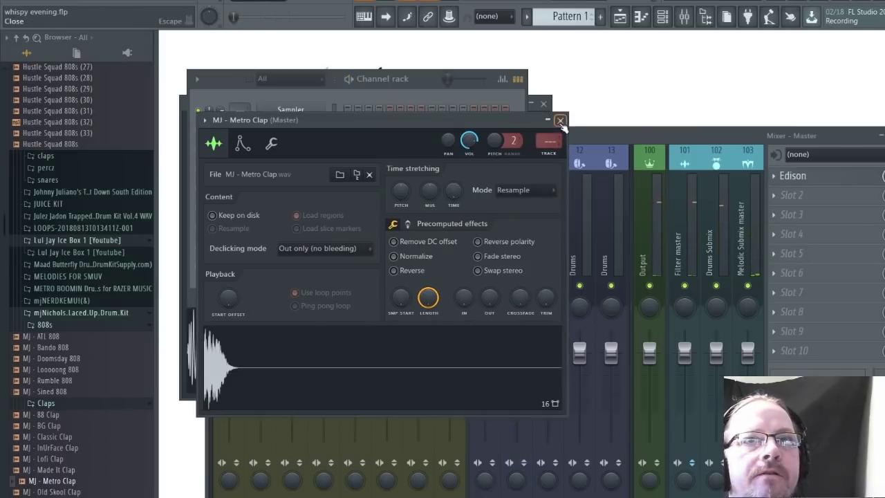
{"action": "left_click_drag", "start_coordinate": [549, 141], "coordinate": [552, 134]}
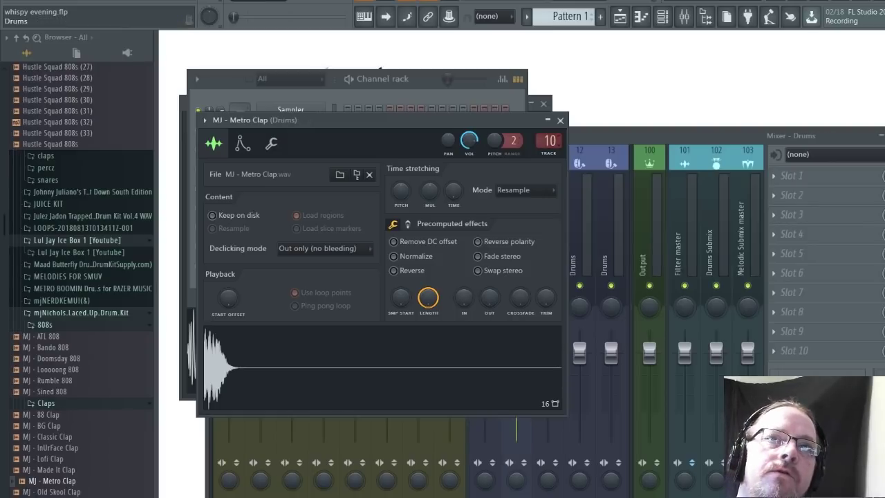
{"action": "left_click_drag", "start_coordinate": [548, 143], "coordinate": [548, 135]}
{"action": "left_click", "coordinate": [559, 121]}
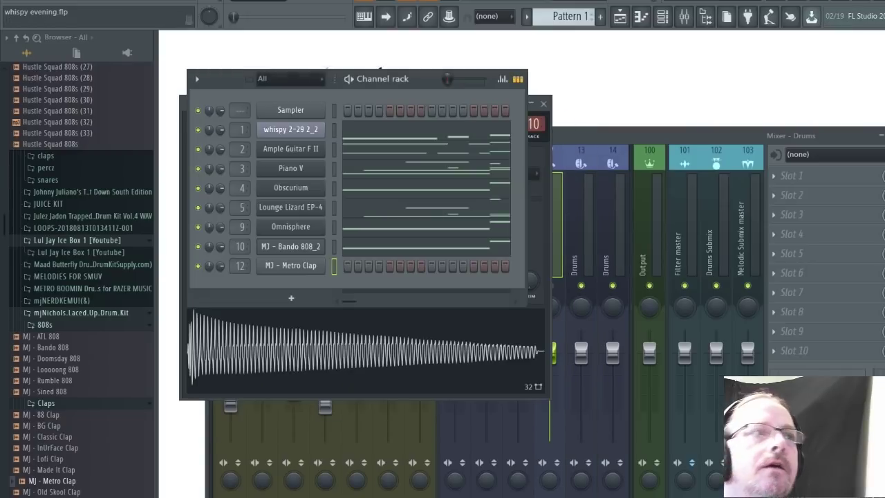
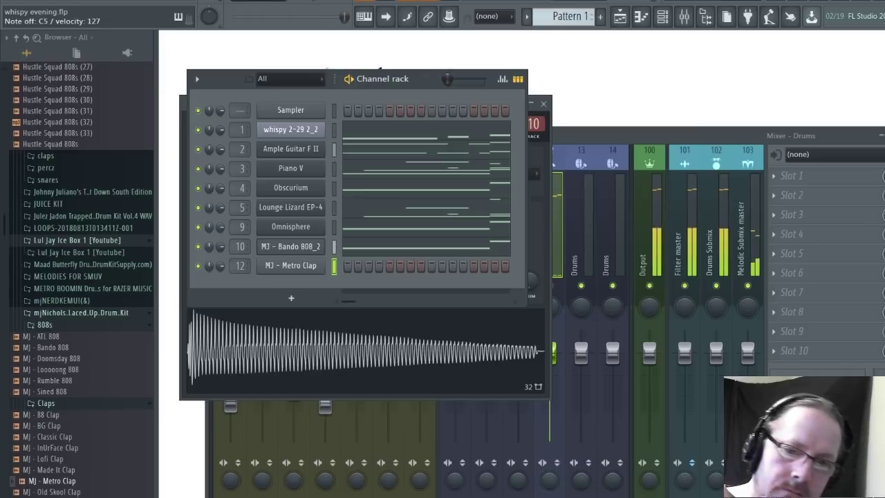
Finish recording one Metro Clap hit in the middle of each bar, and select all the clap notes in its piano roll
{"action": "key", "text": "space"}
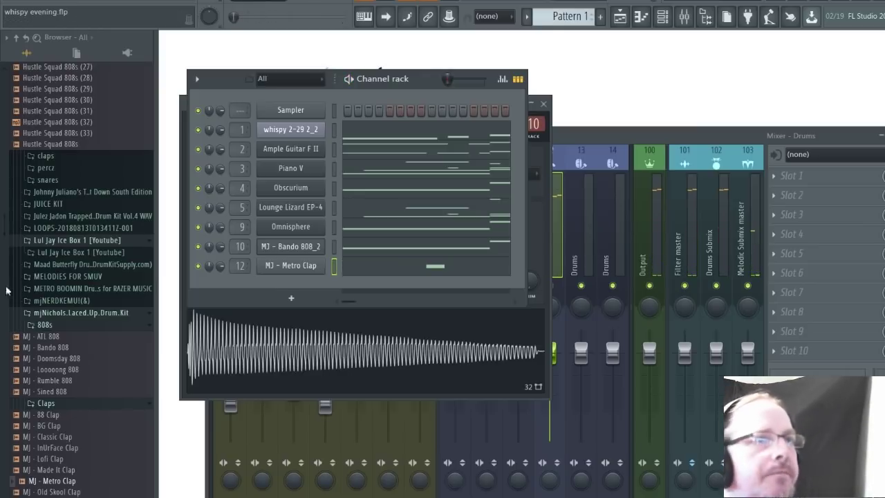
{"action": "left_click", "coordinate": [435, 267]}
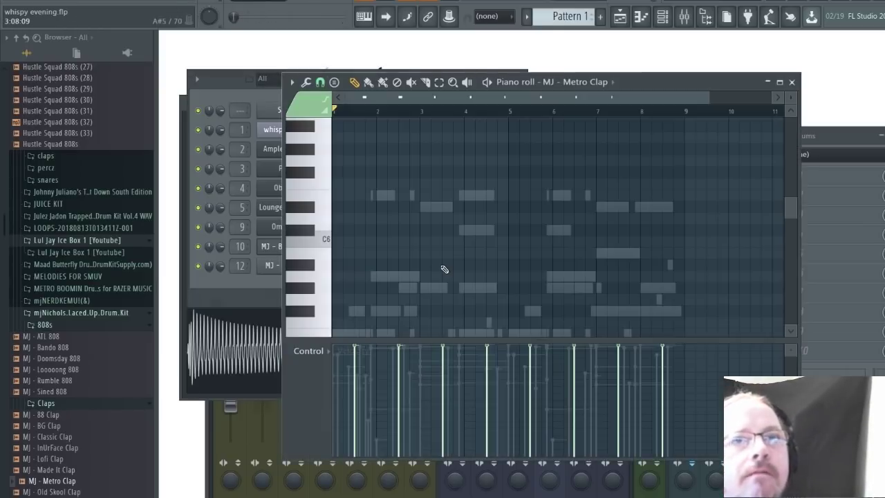
{"action": "key", "text": "ctrl+a"}
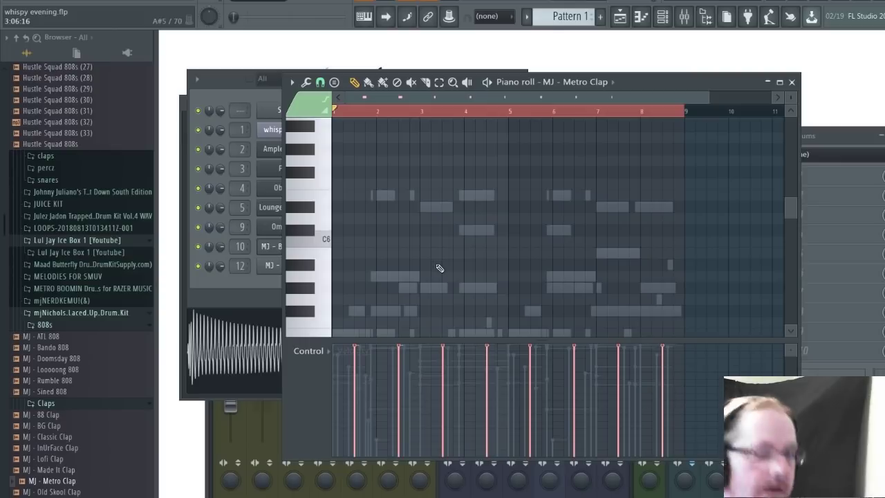
{"action": "left_click_drag", "start_coordinate": [791, 97], "coordinate": [791, 103]}
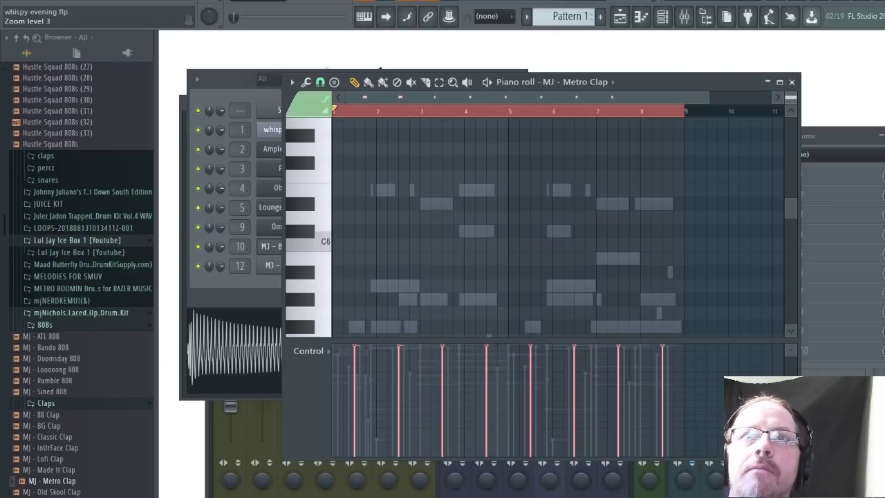
{"action": "left_click", "coordinate": [791, 82]}
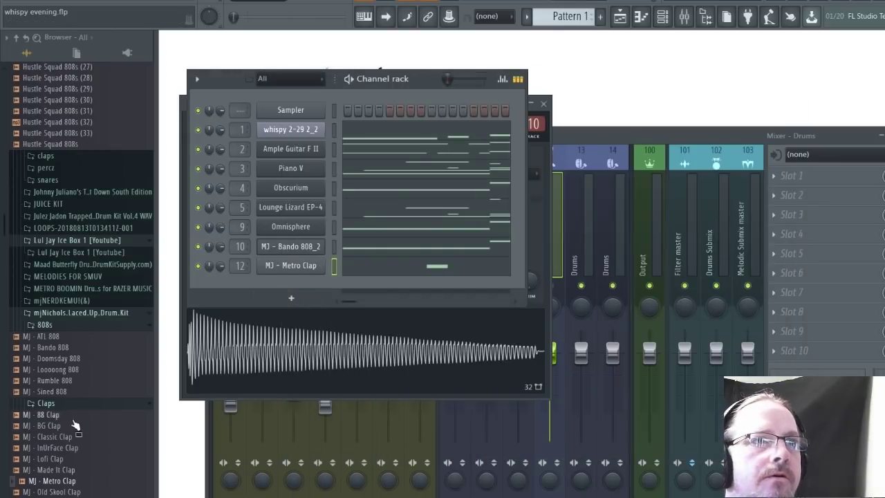
Audition the hi-hat samples in the drum kit's Hats Closed folder, from Trident Hat up to Bando Hat
{"action": "scroll", "coordinate": [61, 387], "scroll_direction": "down", "scroll_amount": 4}
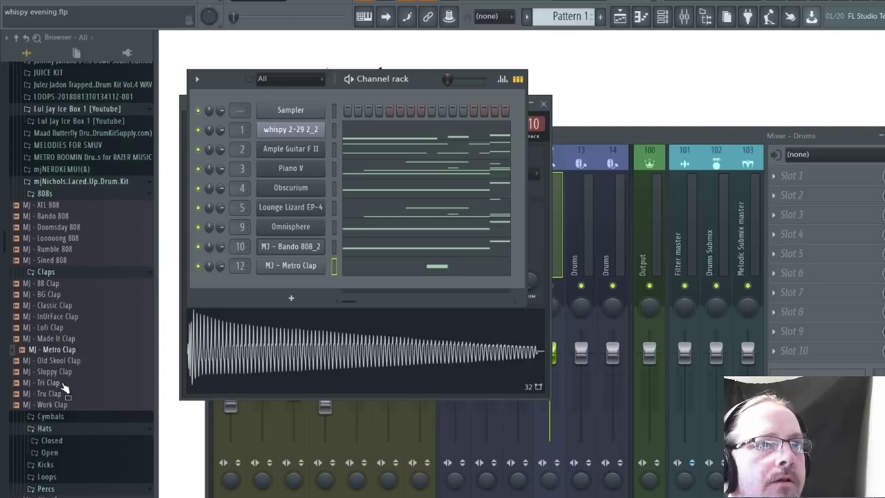
{"action": "left_click", "coordinate": [58, 433]}
{"action": "left_click", "coordinate": [55, 431]}
{"action": "left_click", "coordinate": [52, 439]}
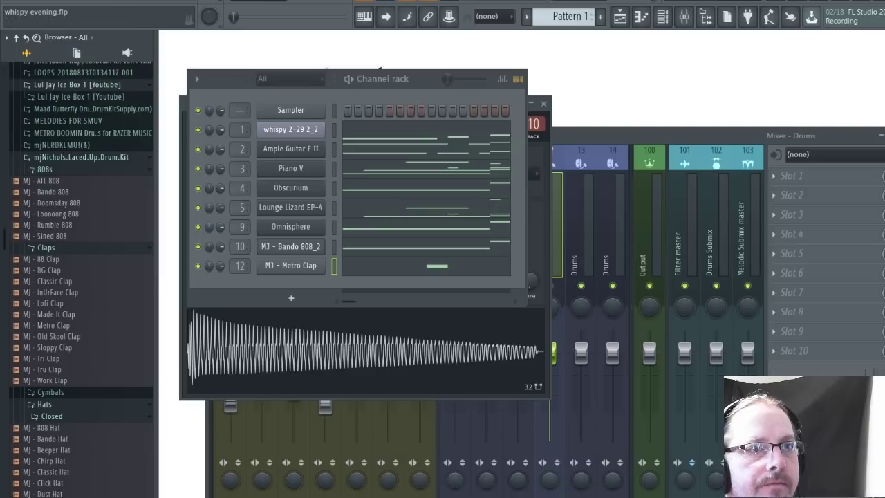
{"action": "scroll", "coordinate": [56, 325], "scroll_direction": "down", "scroll_amount": 6}
{"action": "left_click", "coordinate": [51, 330]}
{"action": "left_click", "coordinate": [52, 341]}
{"action": "left_click", "coordinate": [52, 319]}
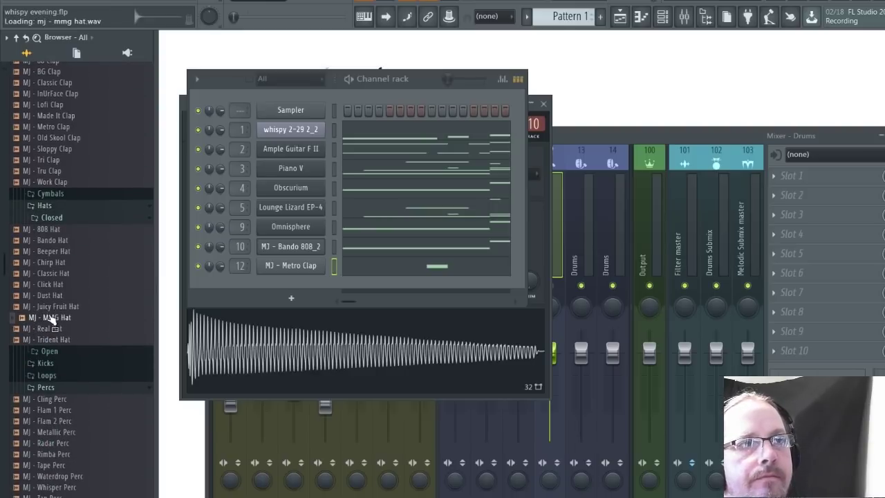
{"action": "left_click", "coordinate": [51, 308]}
{"action": "left_click", "coordinate": [51, 297]}
{"action": "left_click", "coordinate": [52, 286]}
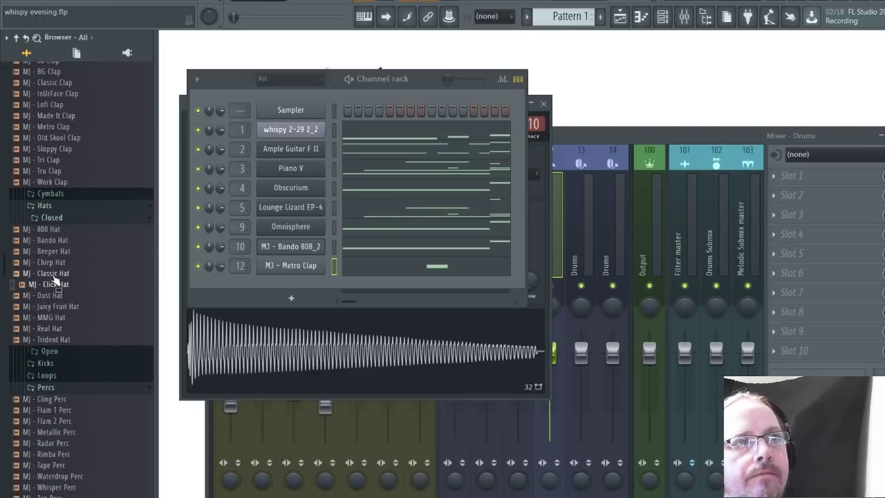
{"action": "left_click", "coordinate": [53, 273]}
{"action": "left_click", "coordinate": [52, 262]}
{"action": "left_click", "coordinate": [52, 240]}
Add MJ - Beeper Hat as a channel on mixer track 14, fill it with a hit every two steps and play the pattern
{"action": "left_click", "coordinate": [55, 251]}
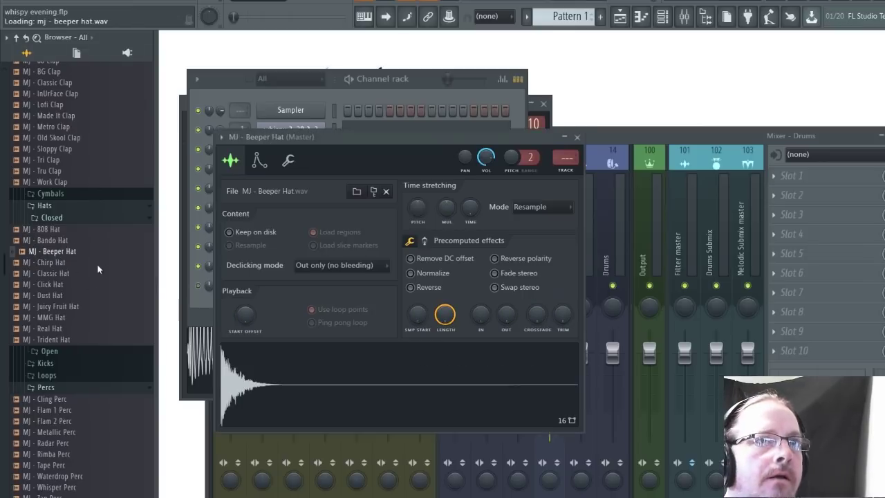
{"action": "scroll", "coordinate": [571, 161], "scroll_direction": "up", "scroll_amount": 14}
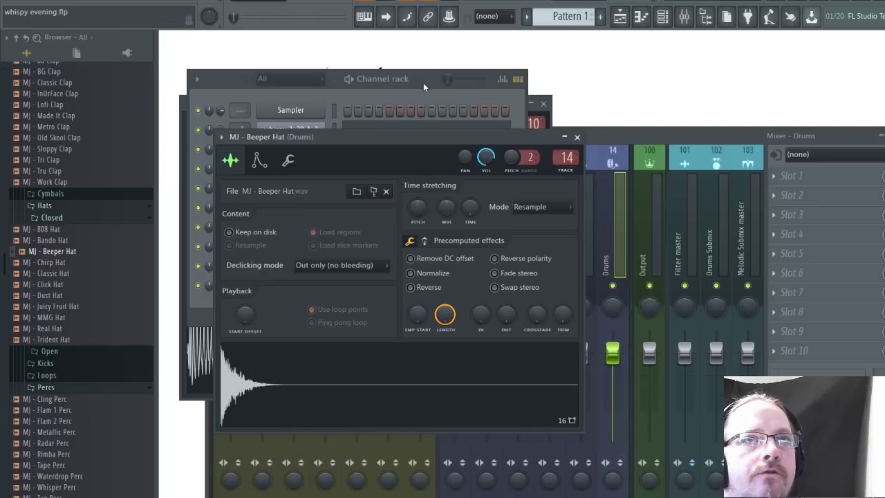
{"action": "key", "text": "F12"}
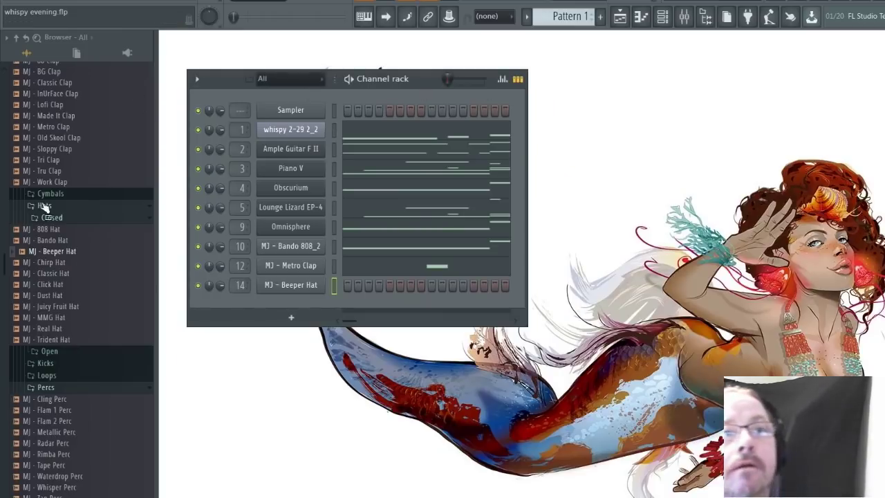
{"action": "left_click", "coordinate": [461, 323]}
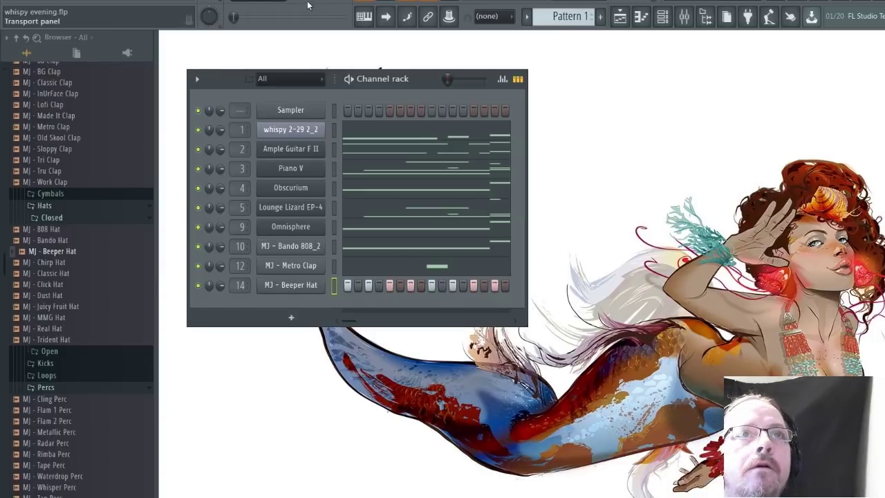
{"action": "left_click", "coordinate": [266, 2]}
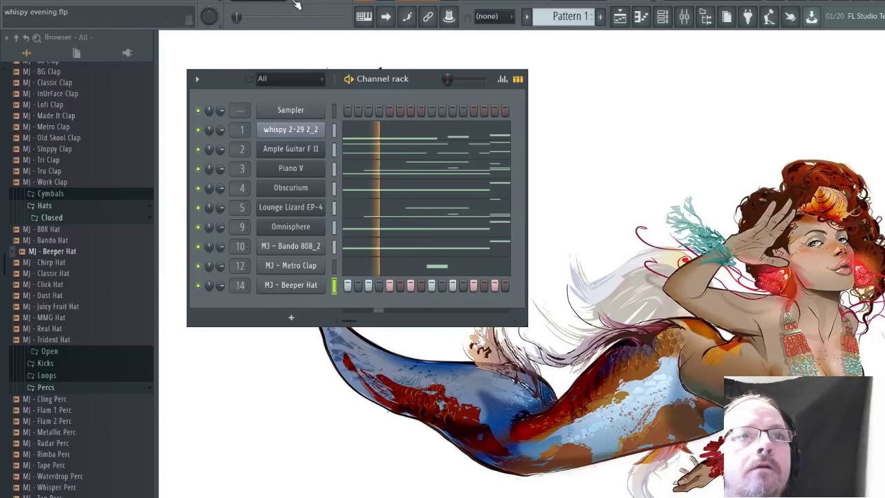
Set the Beeper Hat's fade-out to maximum and its silence trim to 100%, and shorten the sample length with a slight fade-in
{"action": "left_click", "coordinate": [314, 286]}
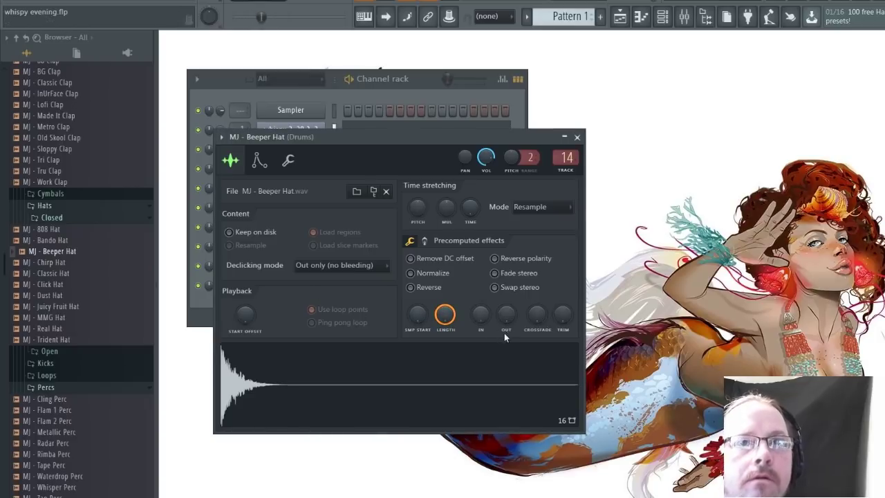
{"action": "left_click_drag", "start_coordinate": [508, 324], "coordinate": [509, 304]}
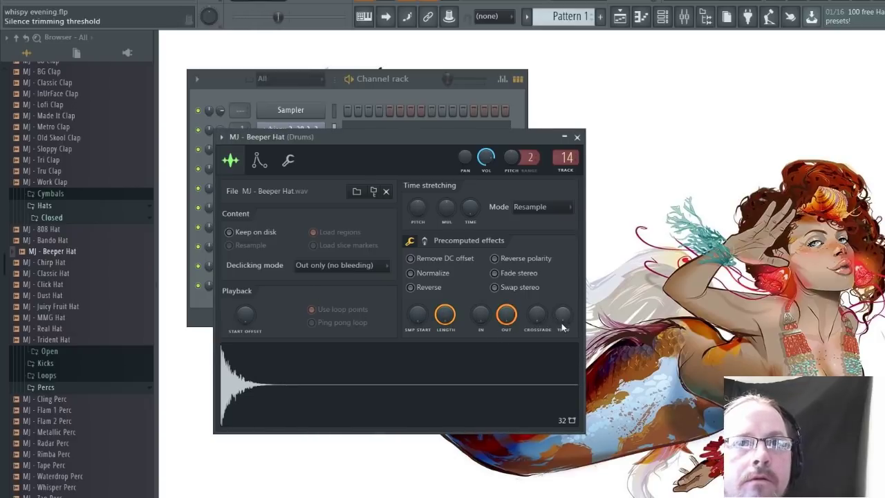
{"action": "left_click_drag", "start_coordinate": [563, 315], "coordinate": [563, 287]}
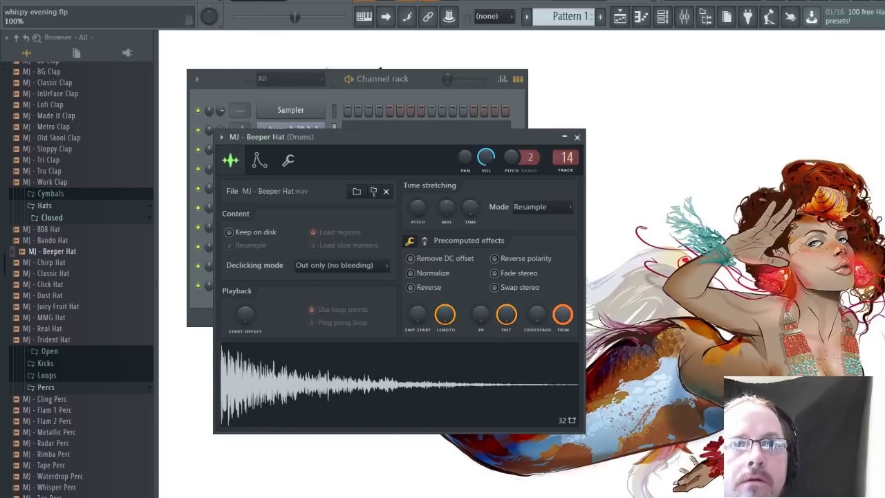
{"action": "left_click_drag", "start_coordinate": [445, 315], "coordinate": [478, 336]}
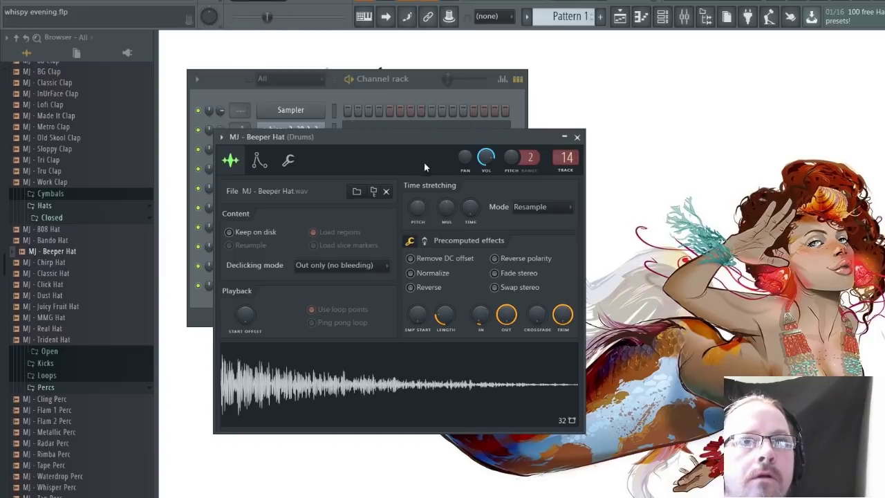
Set the Beeper Hat's time shift to 0:05 and close its channel settings
{"action": "left_click", "coordinate": [288, 160]}
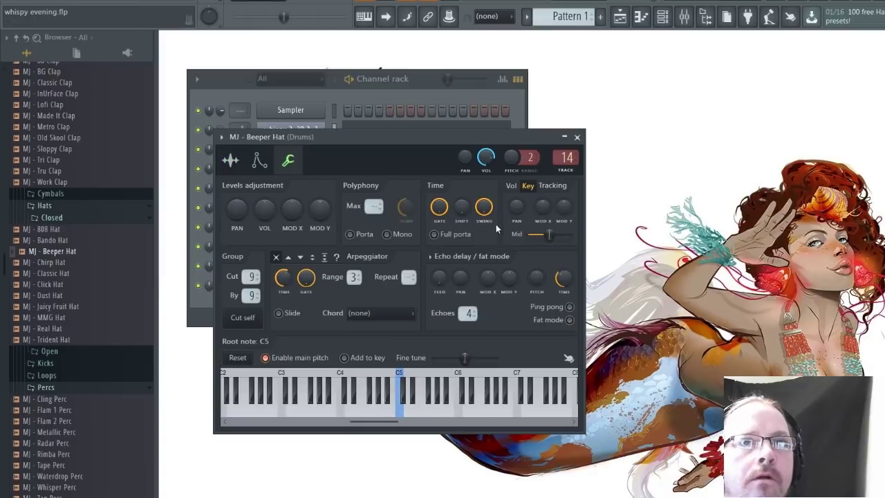
{"action": "left_click_drag", "start_coordinate": [461, 207], "coordinate": [461, 197]}
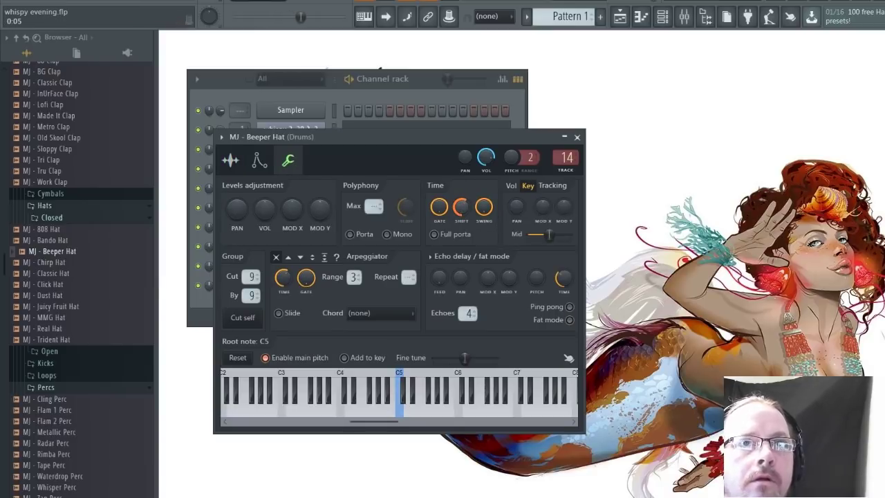
{"action": "left_click", "coordinate": [577, 137]}
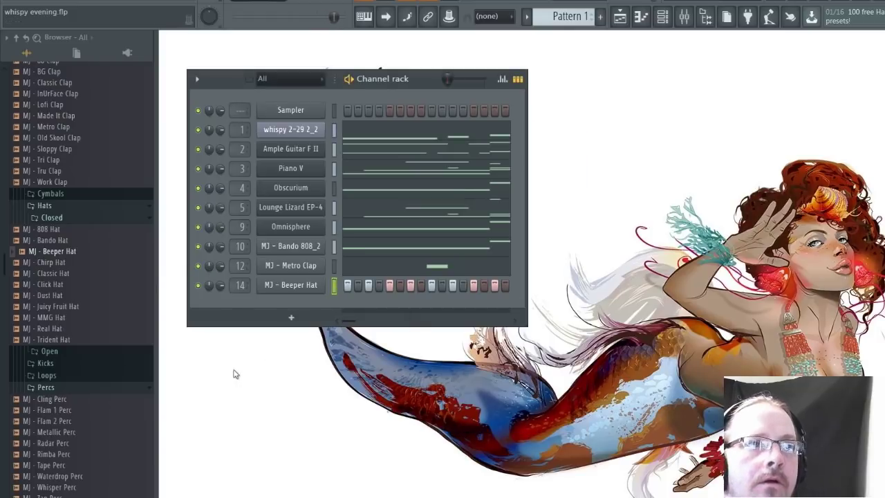
Examine the Bando 808_2 notes in the piano roll while the beat plays, and return to the channel rack
{"action": "left_click", "coordinate": [387, 250]}
{"action": "scroll", "coordinate": [696, 287], "scroll_direction": "down", "scroll_amount": 1}
{"action": "scroll", "coordinate": [696, 287], "scroll_direction": "down", "scroll_amount": 1}
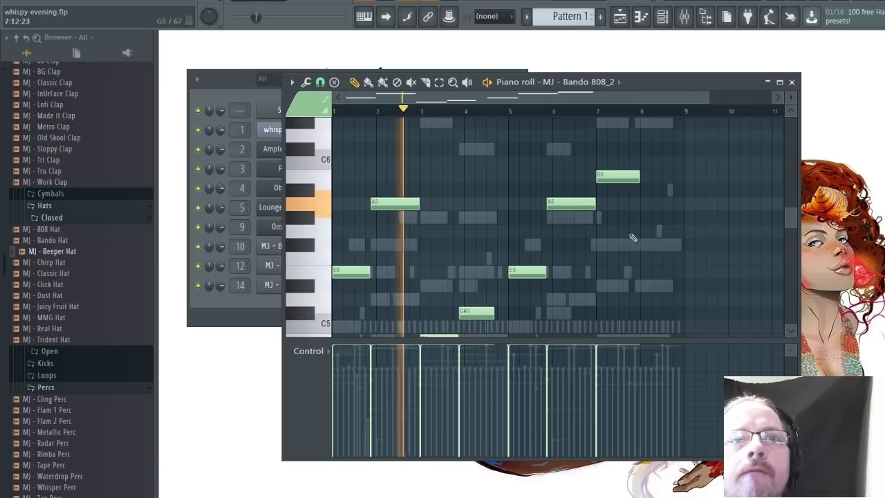
{"action": "scroll", "coordinate": [554, 273], "scroll_direction": "down", "scroll_amount": 2}
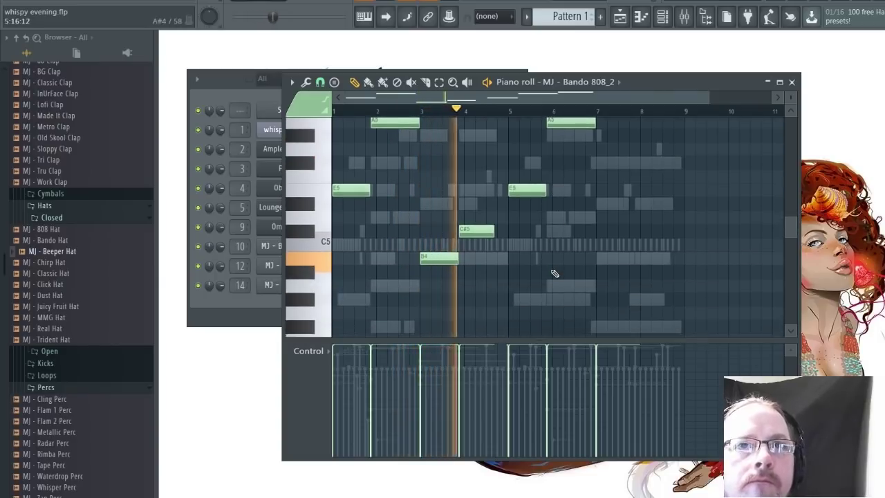
{"action": "scroll", "coordinate": [525, 288], "scroll_direction": "up", "scroll_amount": 3}
{"action": "scroll", "coordinate": [526, 288], "scroll_direction": "up", "scroll_amount": 3}
{"action": "left_click", "coordinate": [235, 311]}
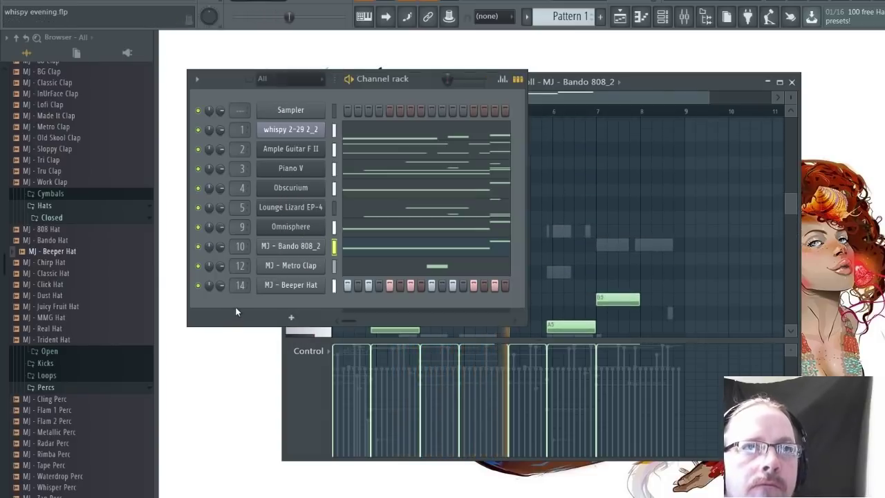
Audition the closed hats, add MJ - Click Hat as a channel on mixer track 15 and close its channel settings
{"action": "left_click", "coordinate": [54, 273]}
{"action": "left_click", "coordinate": [55, 284]}
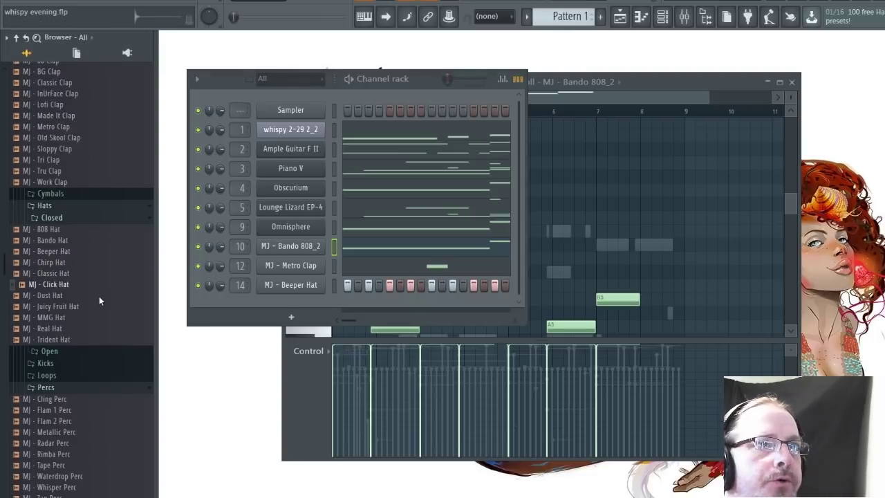
{"action": "left_click_drag", "start_coordinate": [592, 177], "coordinate": [593, 163]}
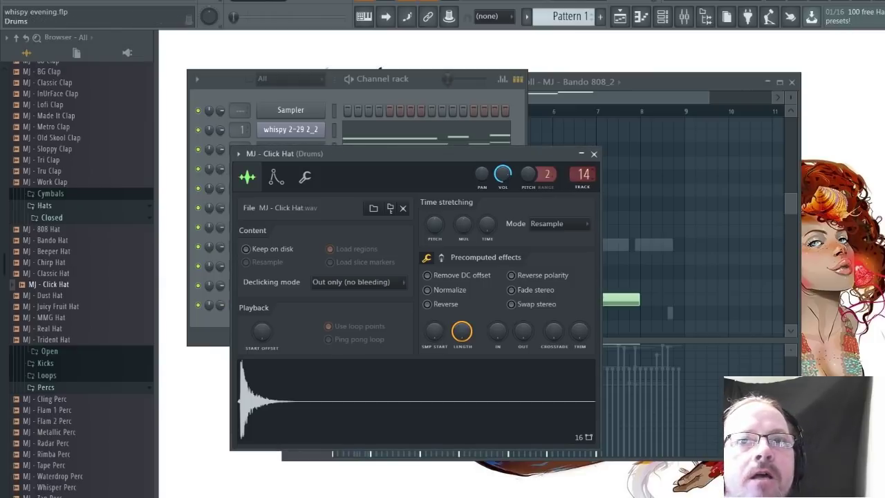
{"action": "left_click", "coordinate": [593, 154]}
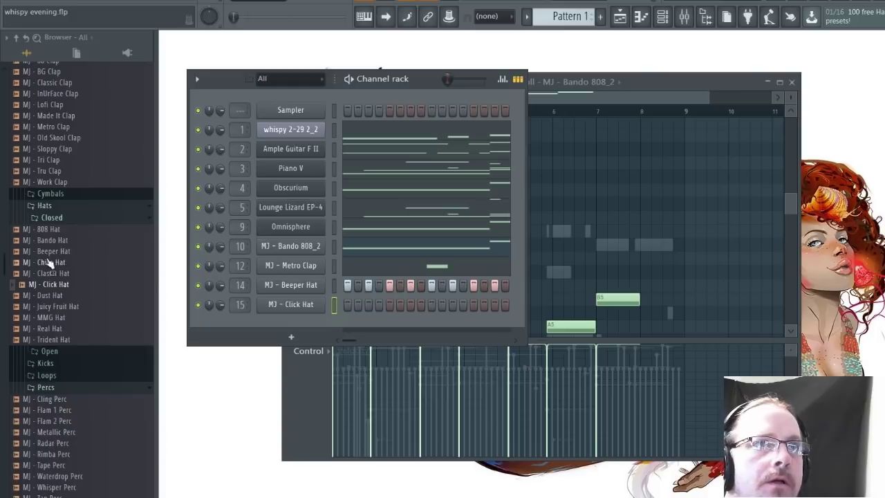
Load MIDI Hi Hats 8 [130 BPM] from the Smuv Hi Hats folder onto the MJ - Click Hat channel and play the pattern
{"action": "scroll", "coordinate": [54, 338], "scroll_direction": "up", "scroll_amount": 9}
{"action": "scroll", "coordinate": [54, 338], "scroll_direction": "up", "scroll_amount": 10}
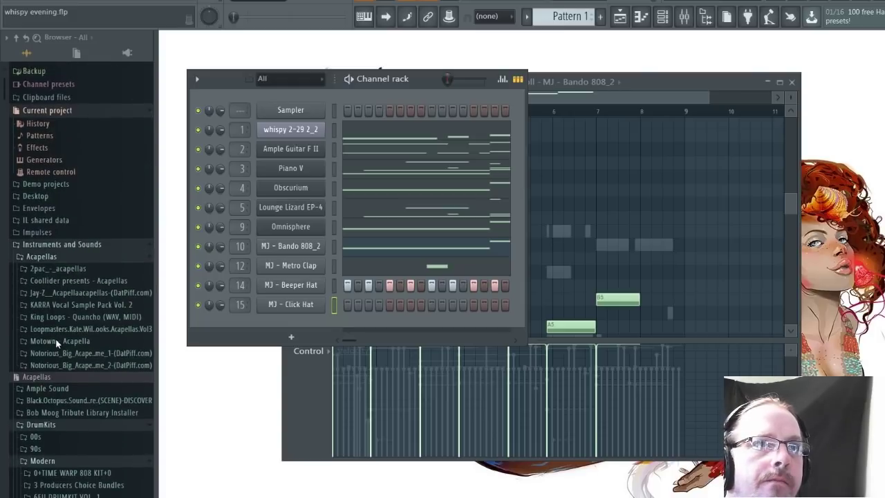
{"action": "scroll", "coordinate": [55, 339], "scroll_direction": "down", "scroll_amount": 15}
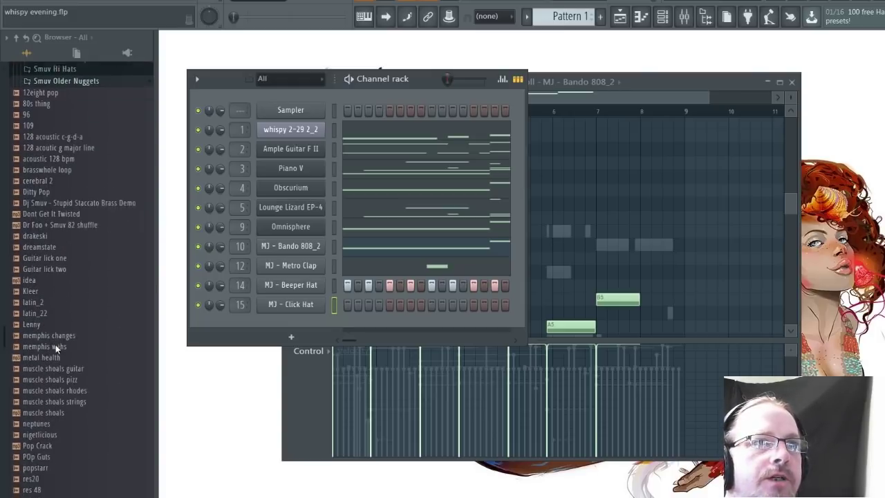
{"action": "scroll", "coordinate": [55, 344], "scroll_direction": "down", "scroll_amount": 12}
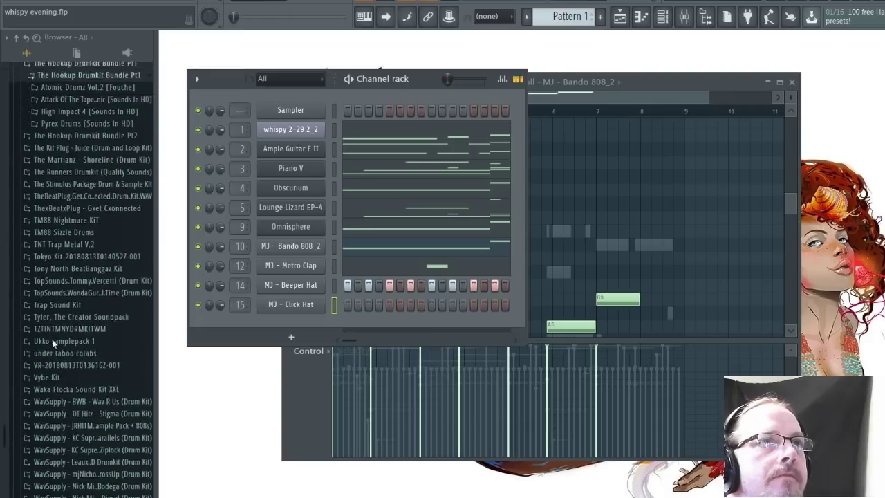
{"action": "scroll", "coordinate": [52, 339], "scroll_direction": "up", "scroll_amount": 16}
{"action": "scroll", "coordinate": [52, 338], "scroll_direction": "up", "scroll_amount": 10}
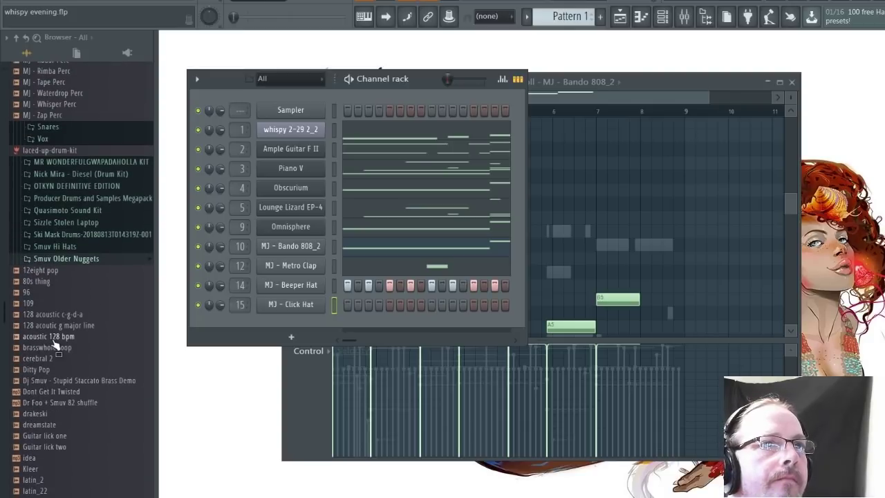
{"action": "left_click", "coordinate": [60, 258]}
{"action": "scroll", "coordinate": [44, 352], "scroll_direction": "down", "scroll_amount": 8}
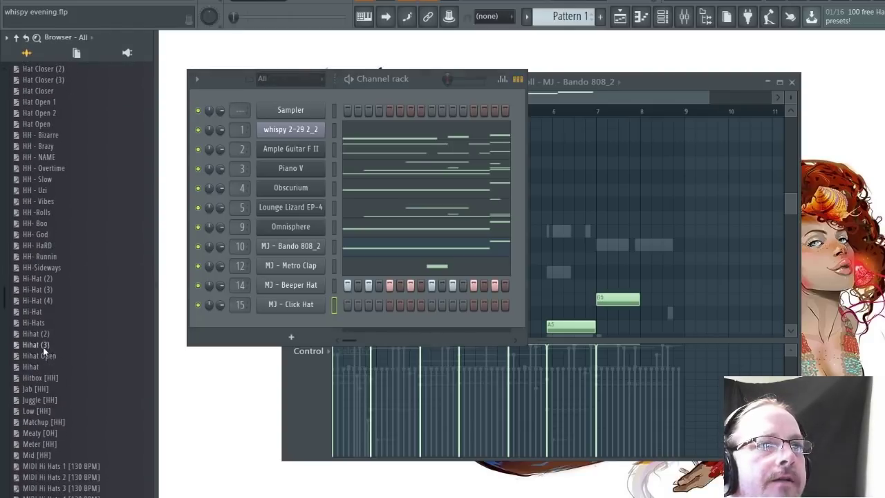
{"action": "scroll", "coordinate": [55, 367], "scroll_direction": "down", "scroll_amount": 6}
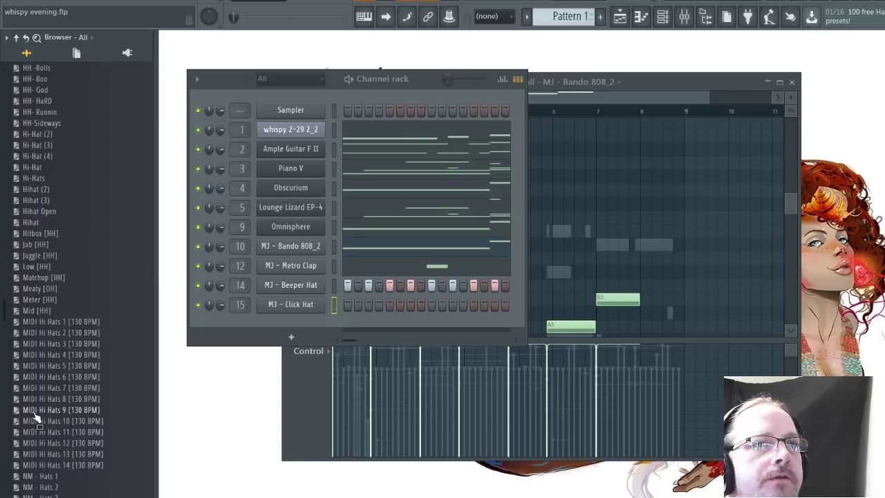
{"action": "left_click_drag", "start_coordinate": [53, 398], "coordinate": [55, 401]}
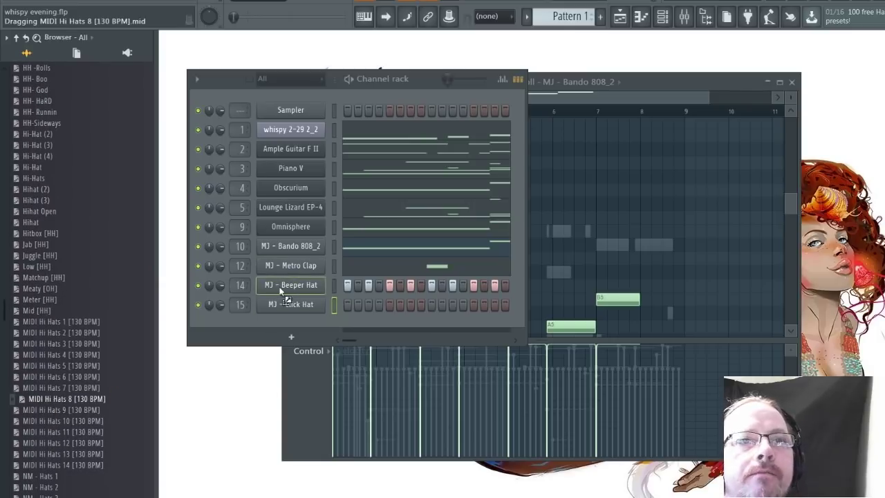
{"action": "left_click_drag", "start_coordinate": [288, 310], "coordinate": [289, 311]}
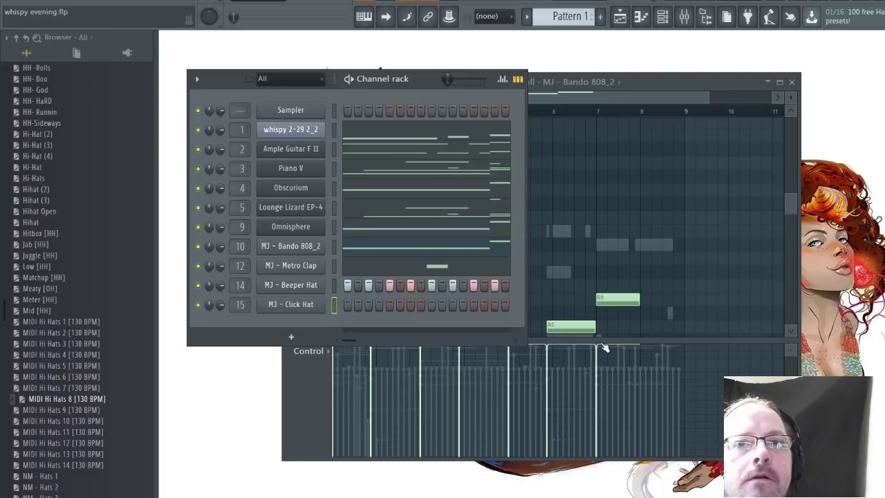
{"action": "key", "text": "space"}
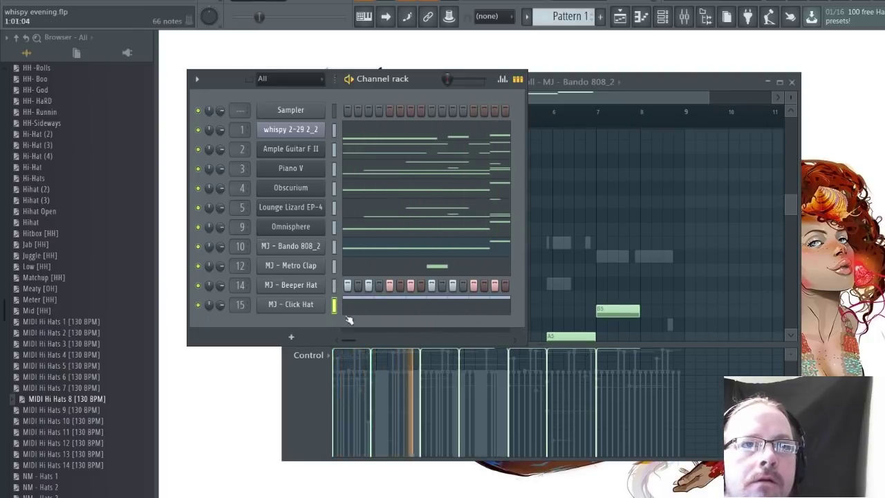
Show the Click Hat notes in the piano roll and duplicate the four-bar hi-hat pattern into bars 5 to 8
{"action": "left_click", "coordinate": [293, 304]}
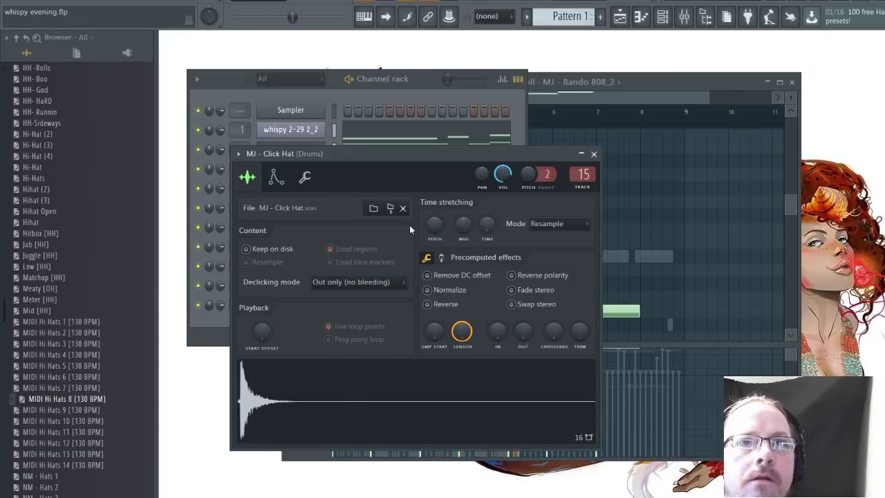
{"action": "left_click", "coordinate": [252, 78]}
{"action": "left_click", "coordinate": [411, 313]}
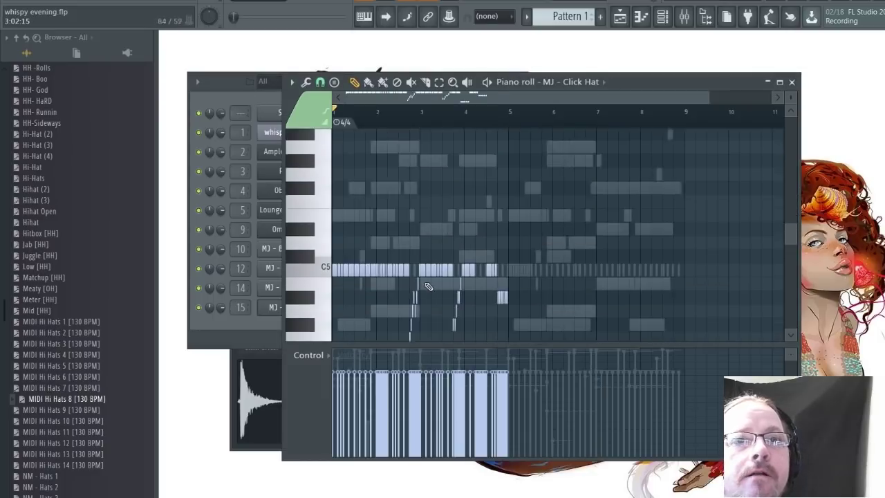
{"action": "scroll", "coordinate": [428, 286], "scroll_direction": "down", "scroll_amount": 2}
{"action": "key", "text": "ctrl+a"}
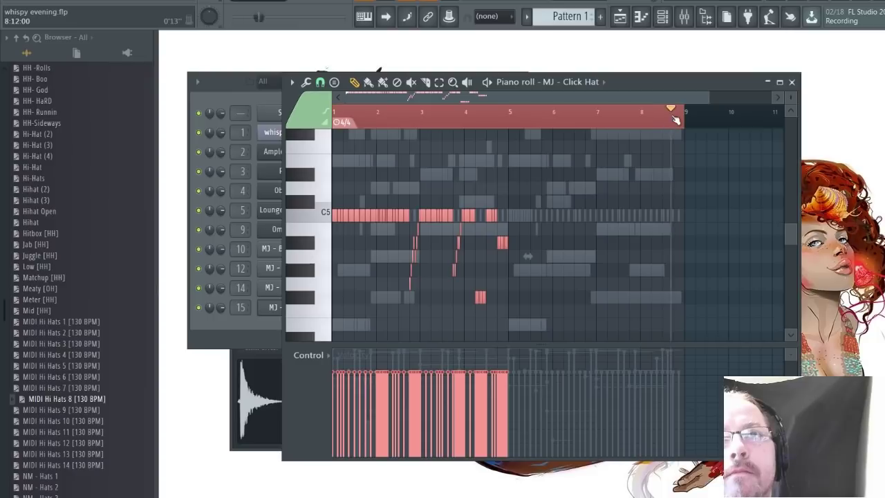
{"action": "left_click", "coordinate": [662, 121]}
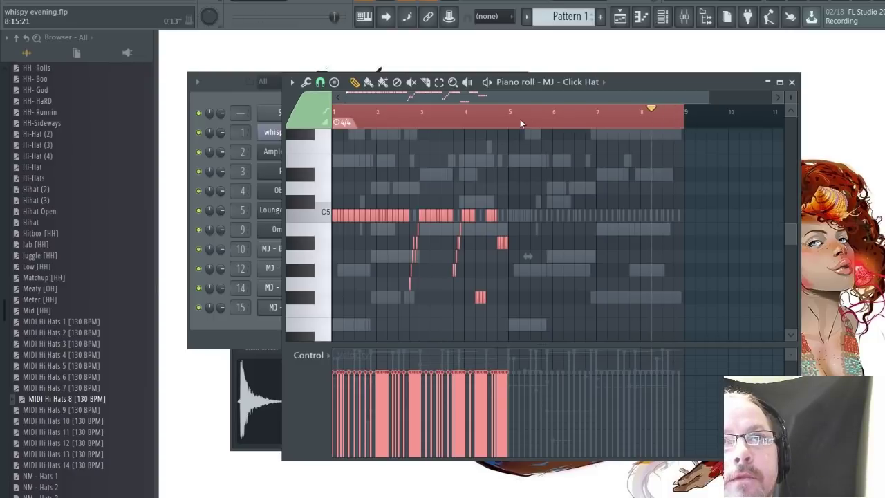
{"action": "left_click", "coordinate": [520, 122]}
{"action": "left_click", "coordinate": [523, 123]}
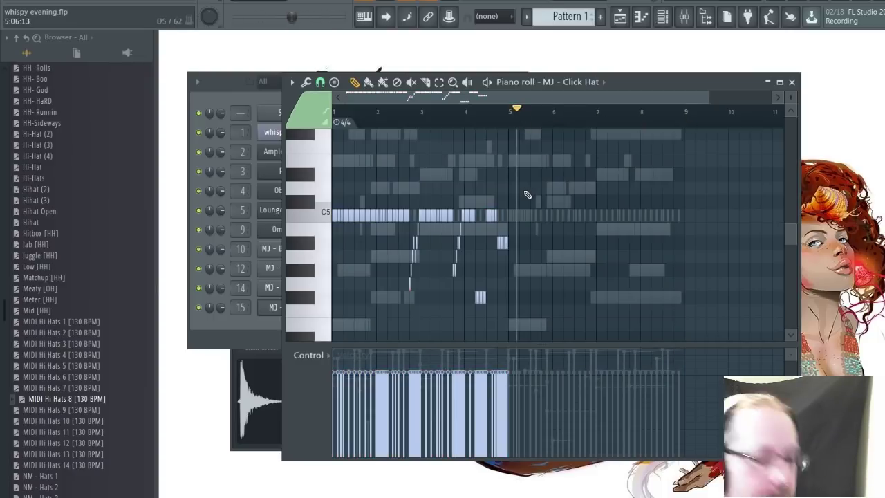
{"action": "key", "text": "ctrl+b"}
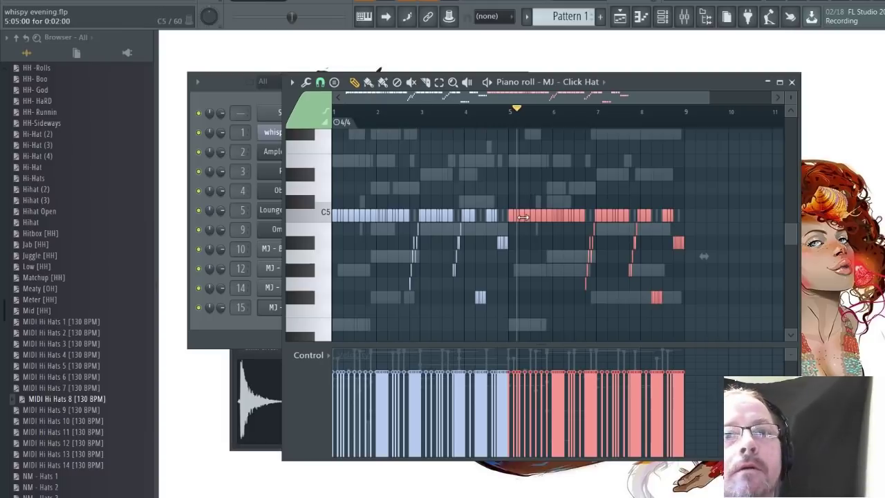
Randomize the levels of all Click Hat notes across the eight bars and play the result
{"action": "key", "text": "ctrl+a"}
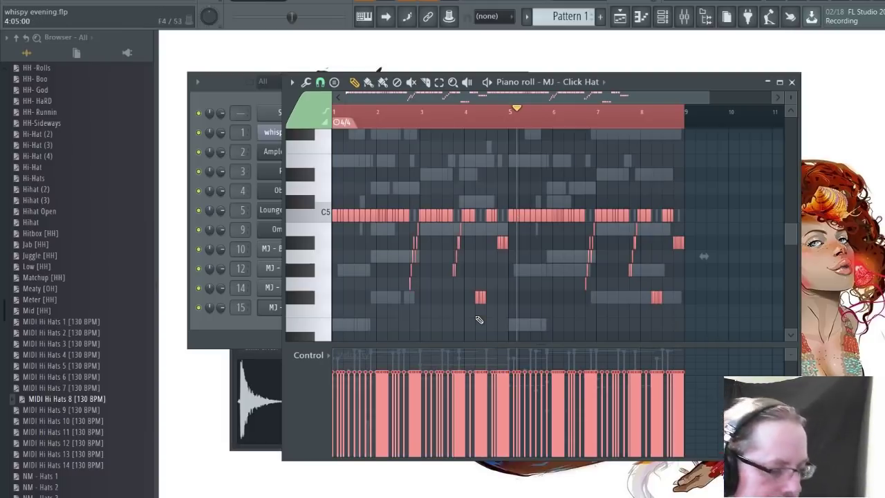
{"action": "key", "text": "alt+r"}
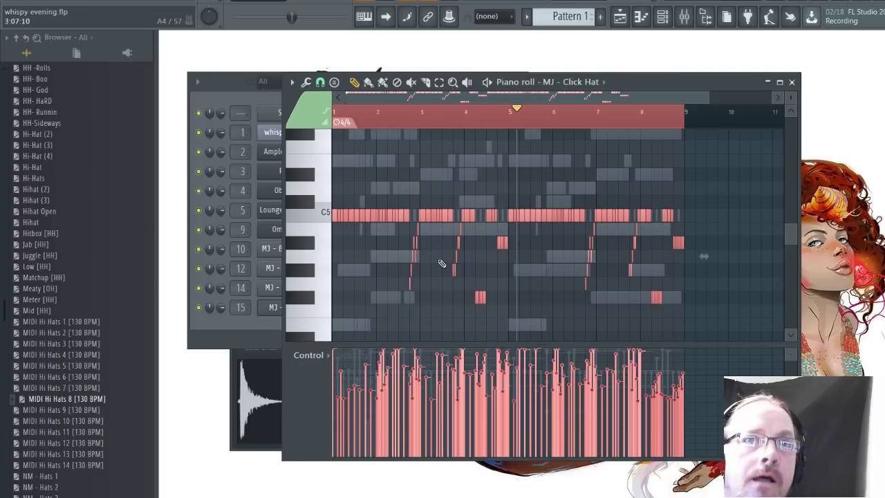
{"action": "key", "text": "space"}
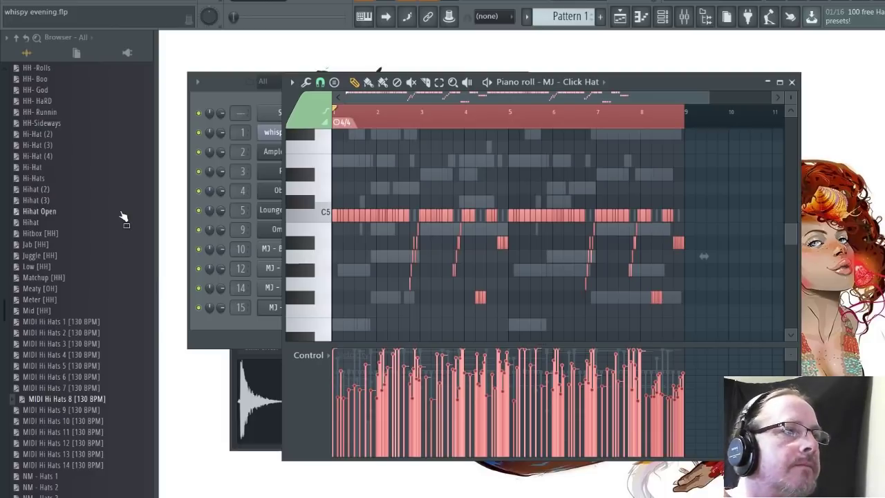
Lower the Click Hat's time-stretching pitch slightly while the beat plays
{"action": "key", "text": "space"}
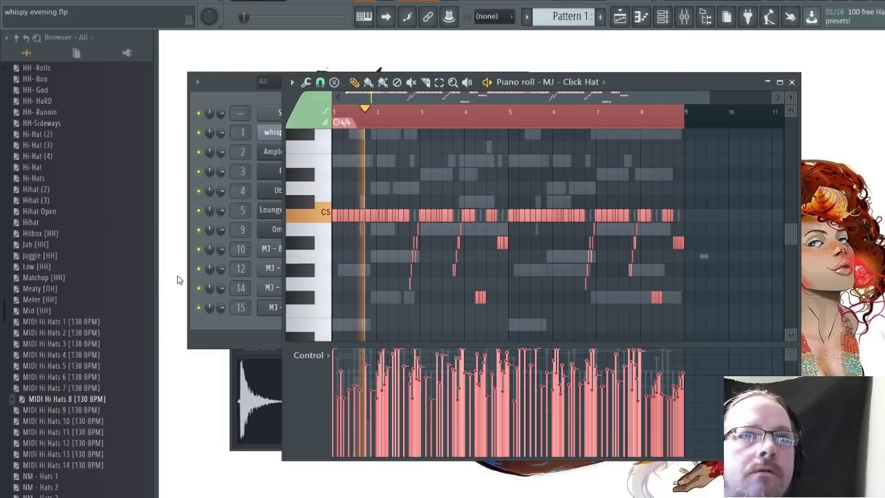
{"action": "left_click", "coordinate": [208, 93]}
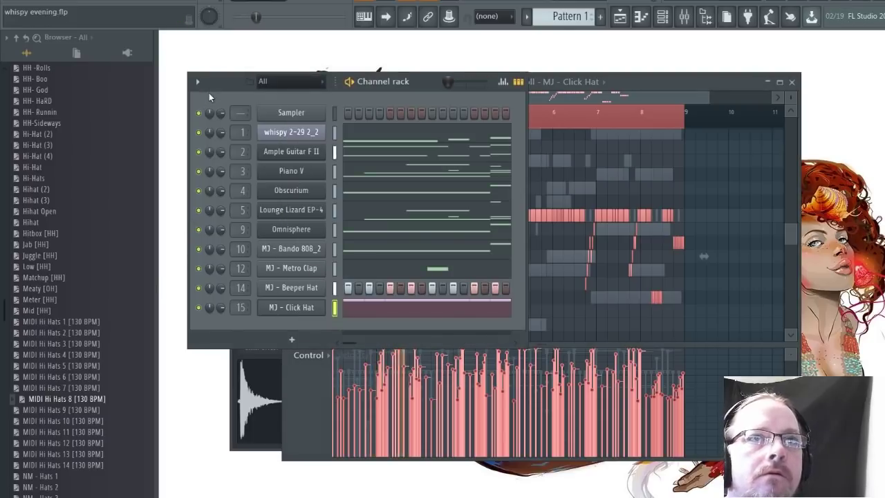
{"action": "left_click", "coordinate": [303, 311]}
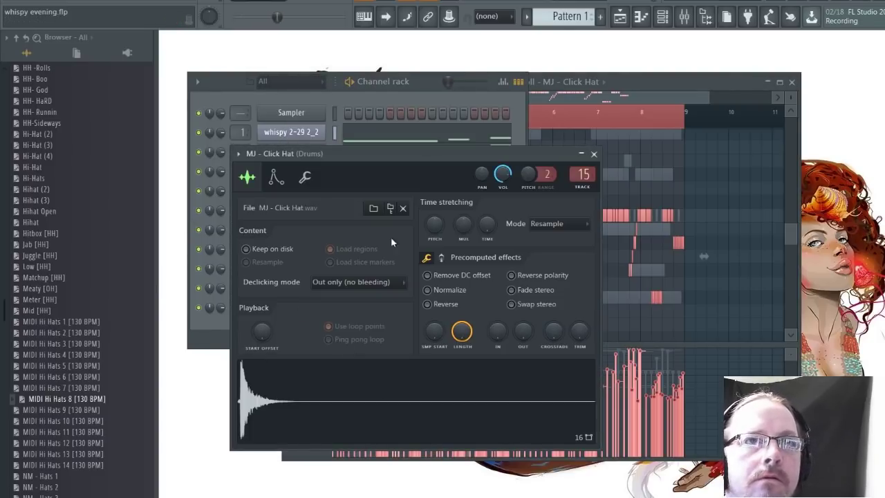
{"action": "mouse_move", "coordinate": [434, 224]}
{"action": "left_mouse_down"}
{"action": "mouse_move", "coordinate": [434, 239]}
{"action": "mouse_move", "coordinate": [434, 230]}
{"action": "left_mouse_up"}
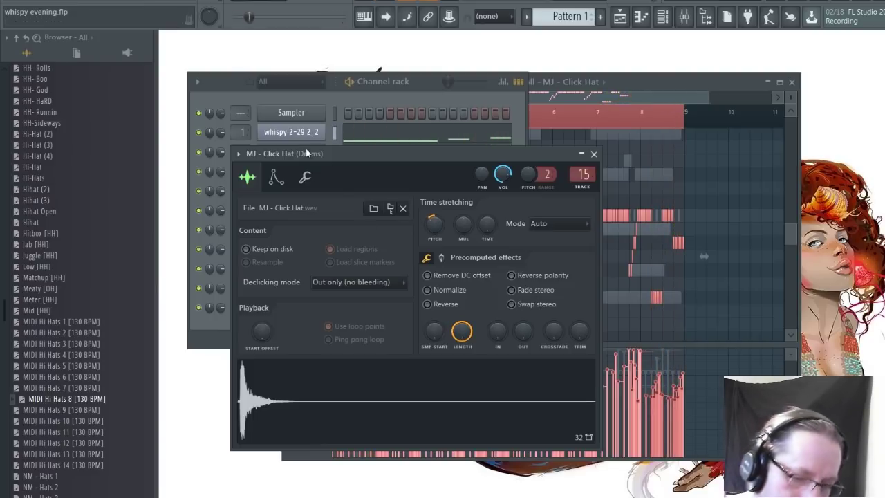
Balance the drum levels in the mixer: track 10 at -5.0 dB, 12 at -5.2 dB, 14 at -20.5 dB and 15 at -24.4 dB
{"action": "key", "text": "F9"}
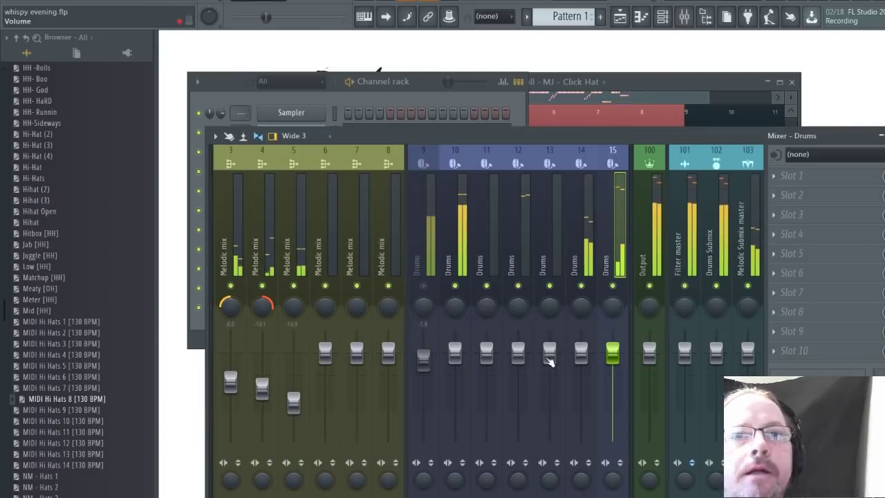
{"action": "left_click_drag", "start_coordinate": [455, 353], "coordinate": [460, 373]}
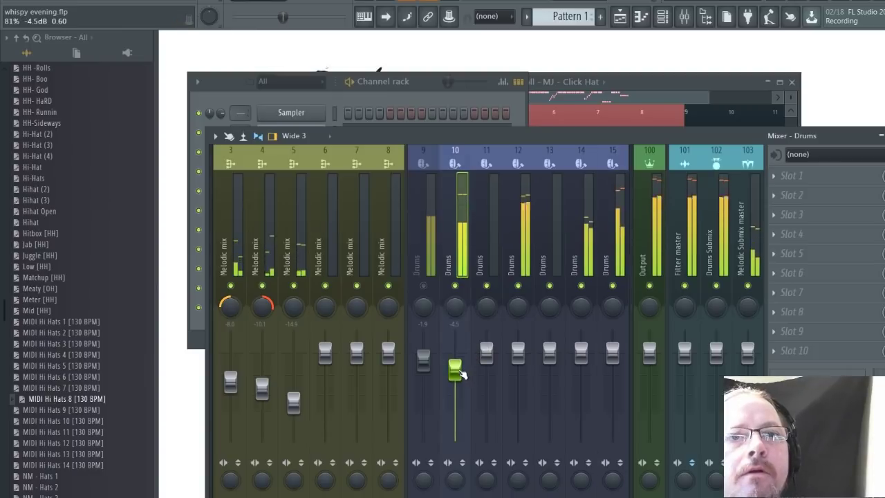
{"action": "left_click_drag", "start_coordinate": [518, 353], "coordinate": [517, 378]}
{"action": "left_click_drag", "start_coordinate": [587, 353], "coordinate": [613, 429]}
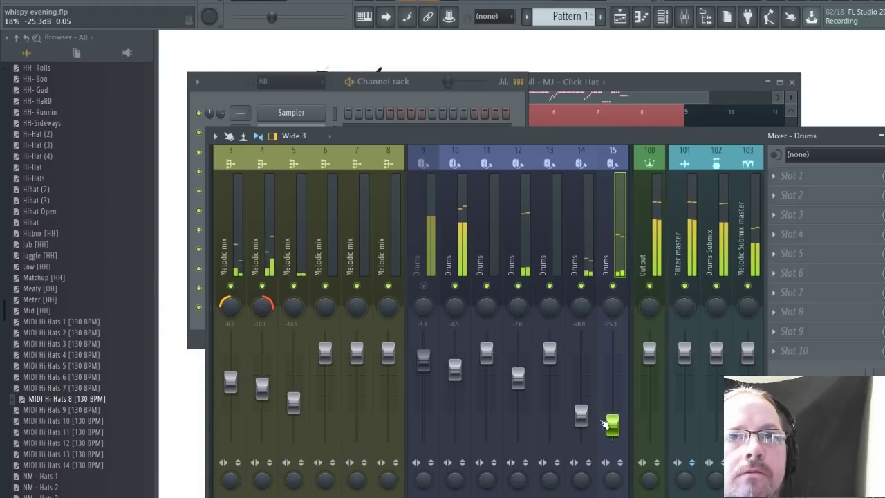
{"action": "left_click_drag", "start_coordinate": [580, 414], "coordinate": [581, 415]}
{"action": "left_click_drag", "start_coordinate": [525, 377], "coordinate": [517, 379]}
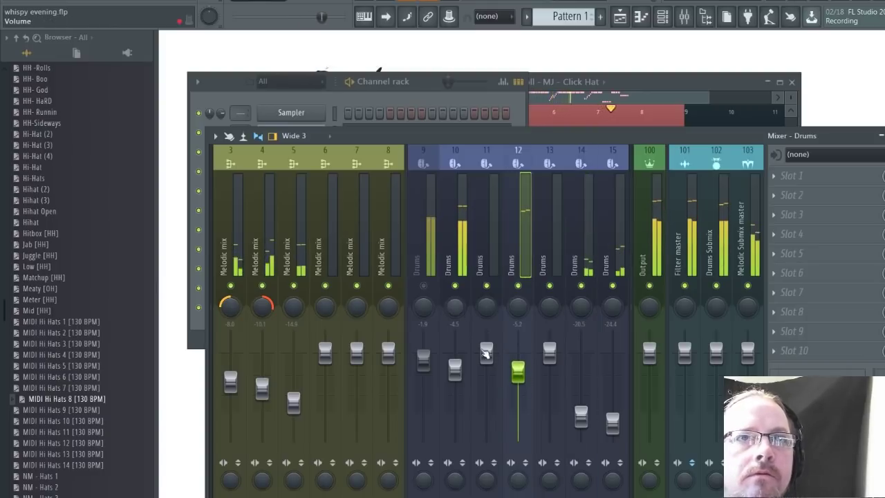
{"action": "left_click_drag", "start_coordinate": [455, 368], "coordinate": [454, 371]}
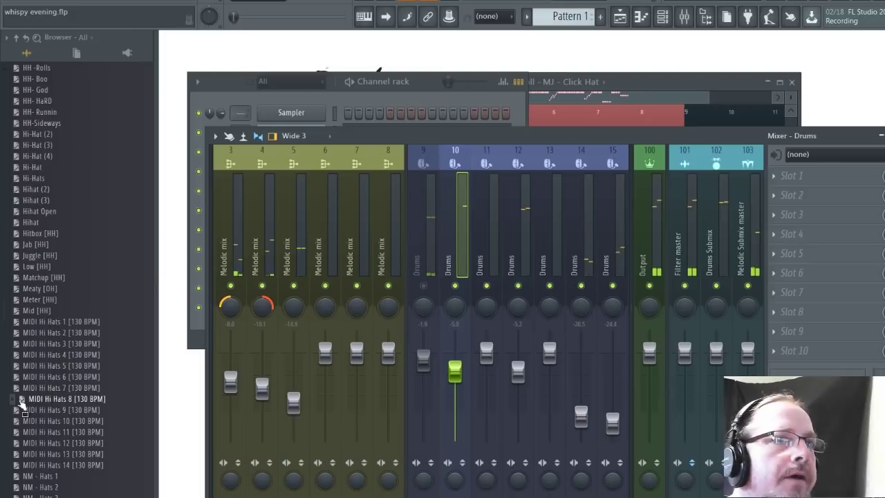
Browse the drum kit folders and open Atomic Drumz Vol.2 [Fouche] inside The Hookup Drumkit Bundle Pt1
{"action": "scroll", "coordinate": [73, 146], "scroll_direction": "up", "scroll_amount": 7}
{"action": "scroll", "coordinate": [73, 147], "scroll_direction": "up", "scroll_amount": 15}
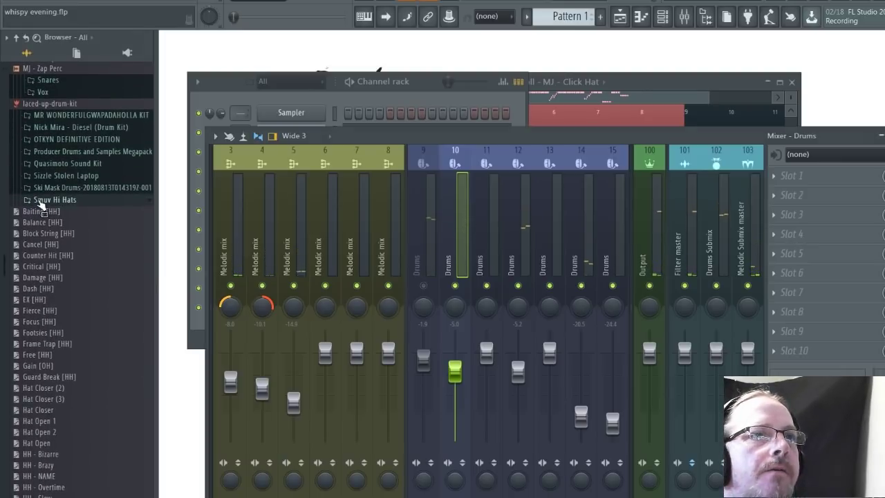
{"action": "scroll", "coordinate": [43, 251], "scroll_direction": "down", "scroll_amount": 6}
{"action": "scroll", "coordinate": [41, 252], "scroll_direction": "up", "scroll_amount": 4}
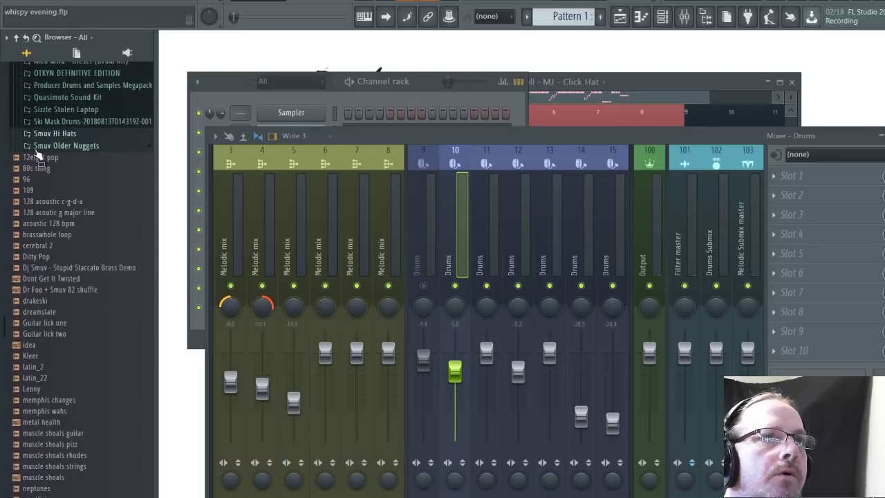
{"action": "left_click", "coordinate": [36, 134]}
{"action": "left_click", "coordinate": [36, 146]}
{"action": "scroll", "coordinate": [43, 201], "scroll_direction": "down", "scroll_amount": 5}
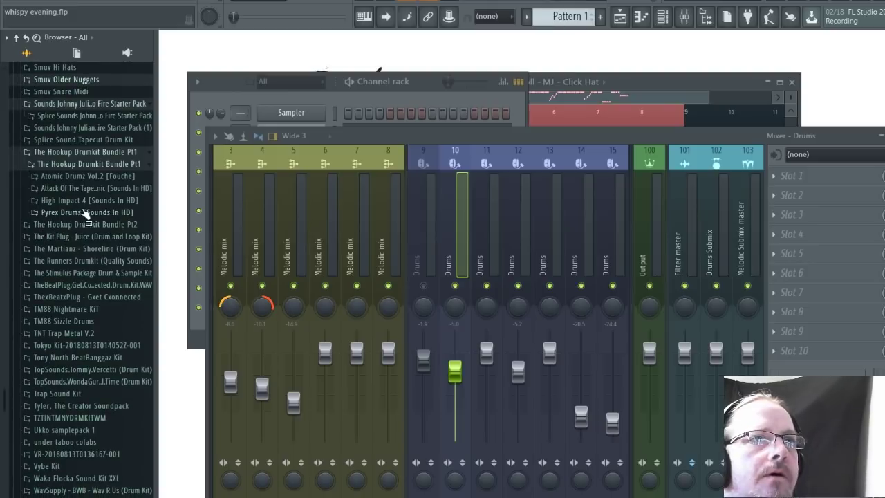
{"action": "scroll", "coordinate": [69, 483], "scroll_direction": "down", "scroll_amount": 5}
{"action": "scroll", "coordinate": [71, 228], "scroll_direction": "up", "scroll_amount": 5}
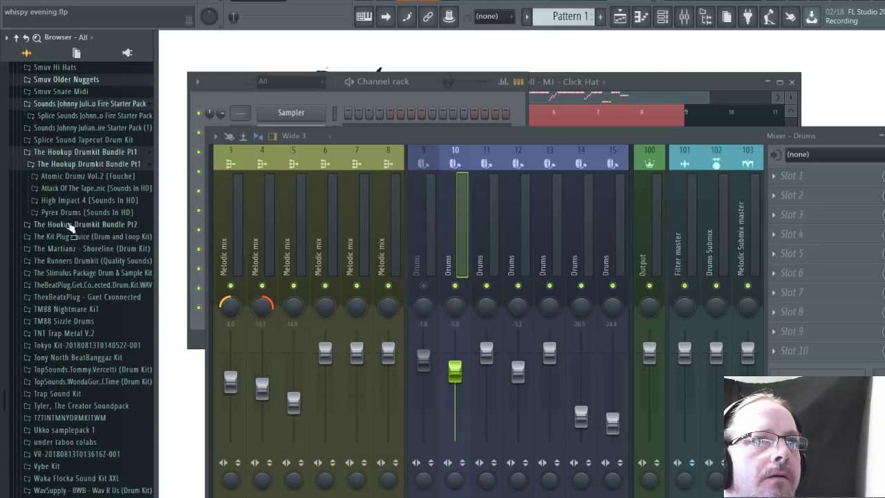
{"action": "left_click", "coordinate": [62, 176]}
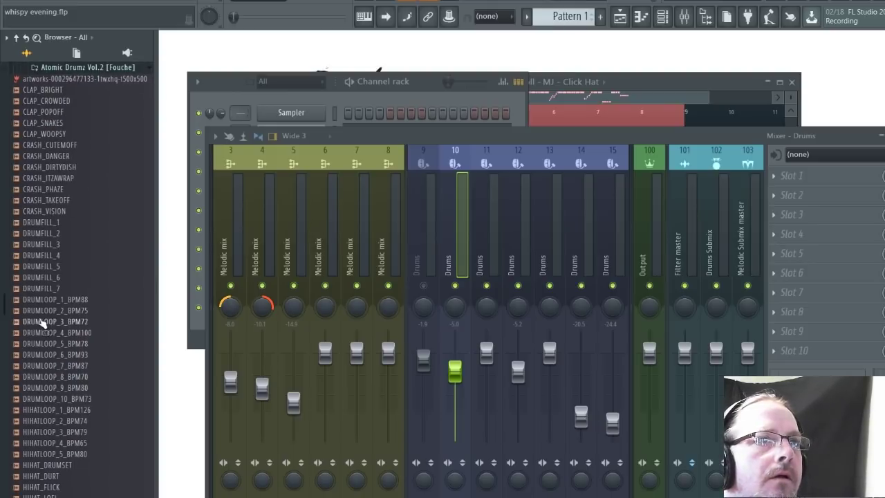
Audition the kit's kick samples against the playing beat, from KICK_BOP and KICK_ATTITUDE through KICK_GUTZ and KICK_HARDTIMES
{"action": "scroll", "coordinate": [59, 449], "scroll_direction": "down", "scroll_amount": 6}
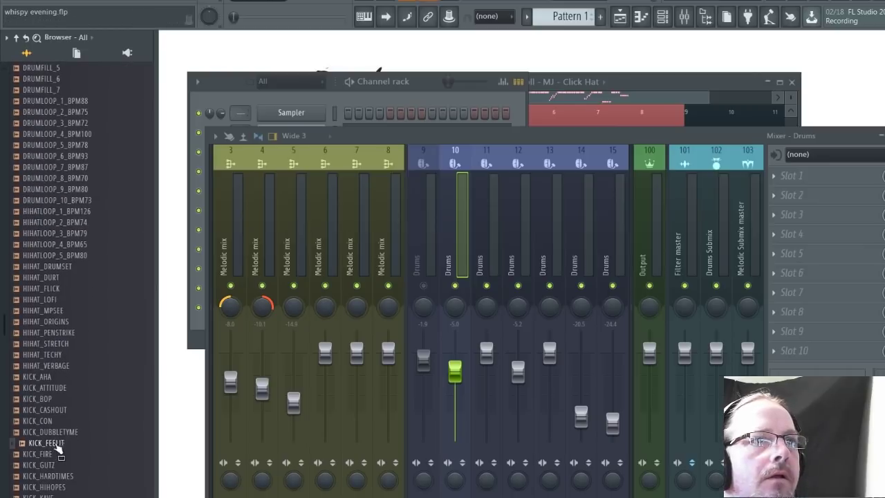
{"action": "left_click", "coordinate": [42, 399]}
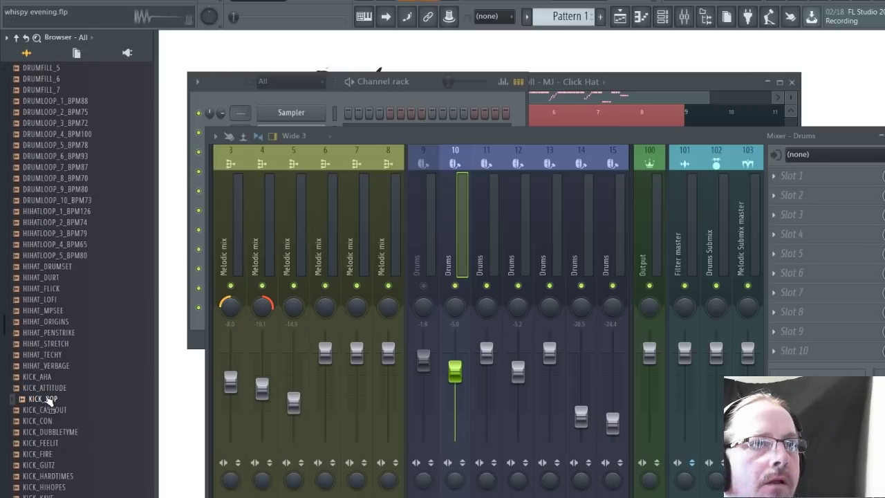
{"action": "left_click", "coordinate": [47, 389]}
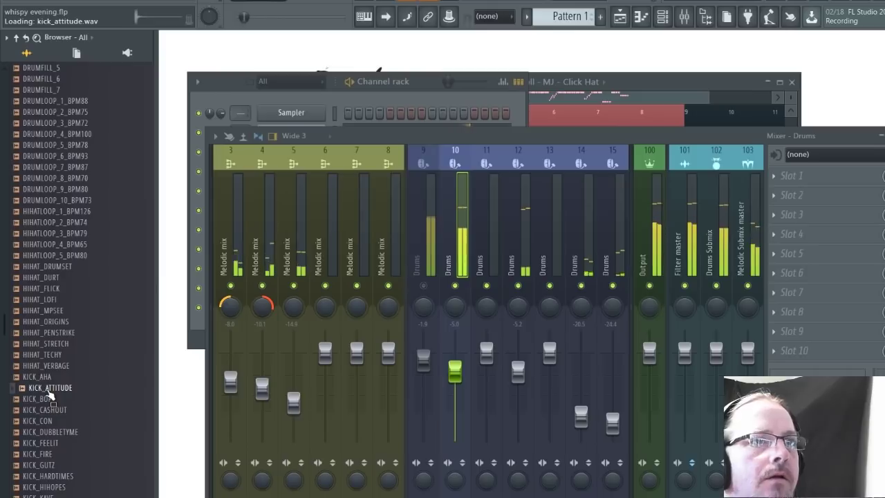
{"action": "left_click", "coordinate": [51, 410]}
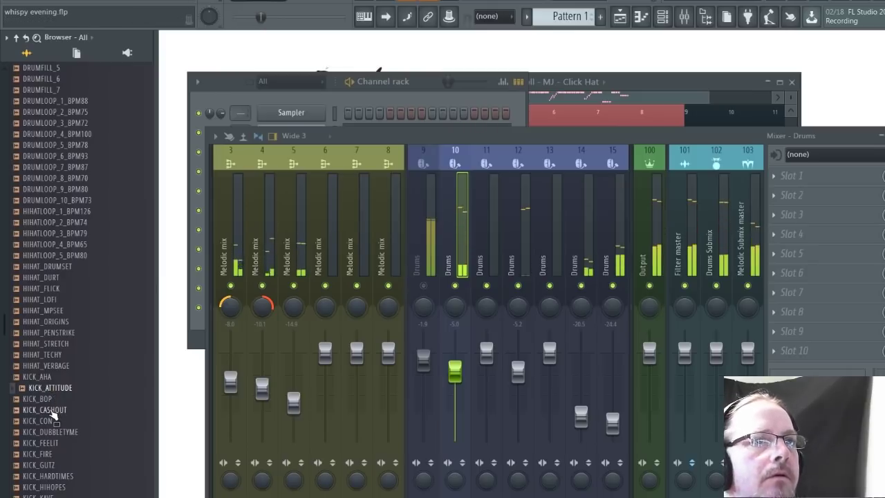
{"action": "left_click", "coordinate": [45, 422]}
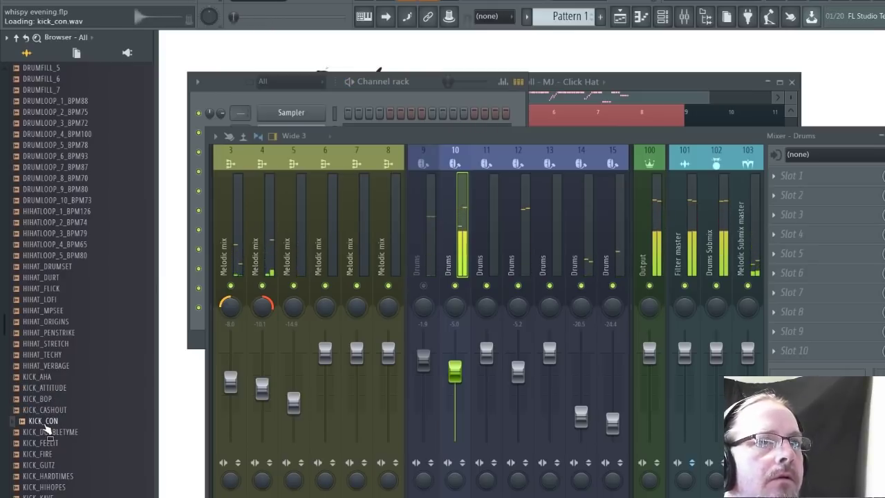
{"action": "left_click", "coordinate": [47, 432]}
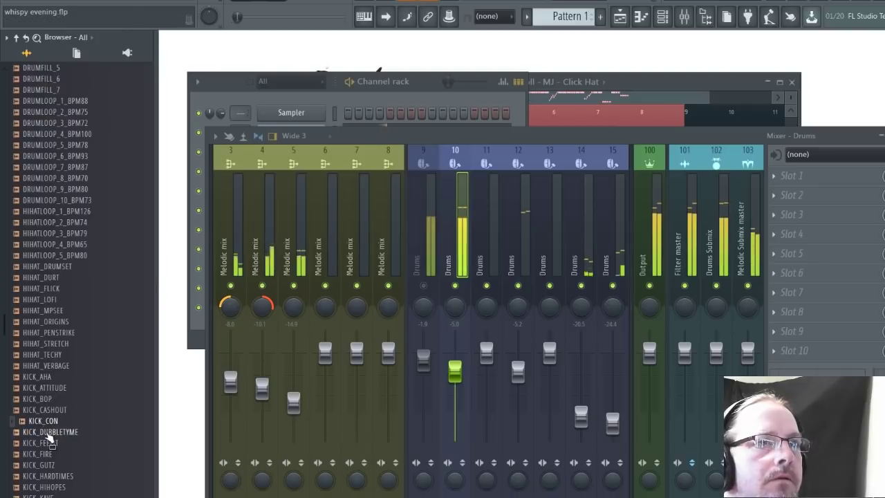
{"action": "left_click", "coordinate": [44, 421]}
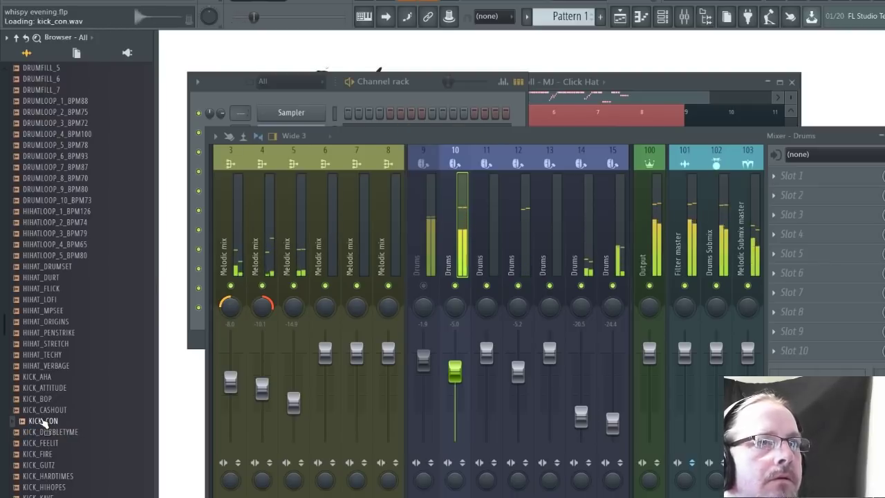
{"action": "left_click", "coordinate": [46, 443]}
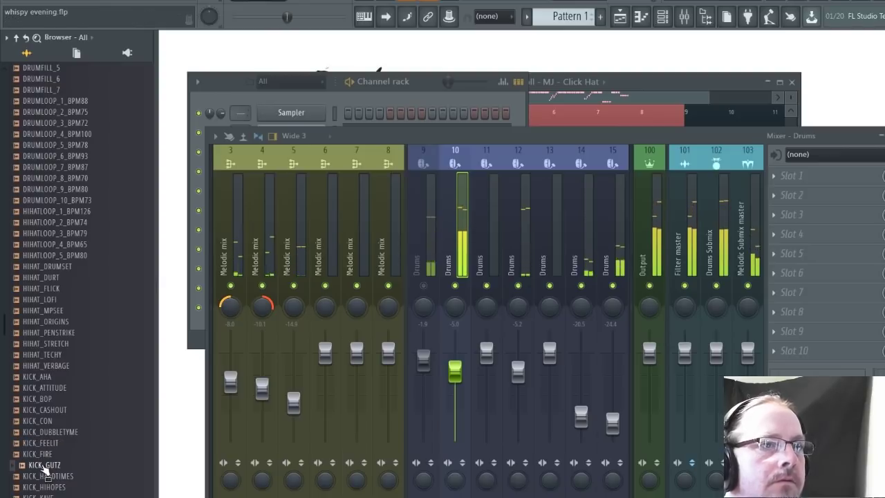
{"action": "left_click", "coordinate": [44, 466]}
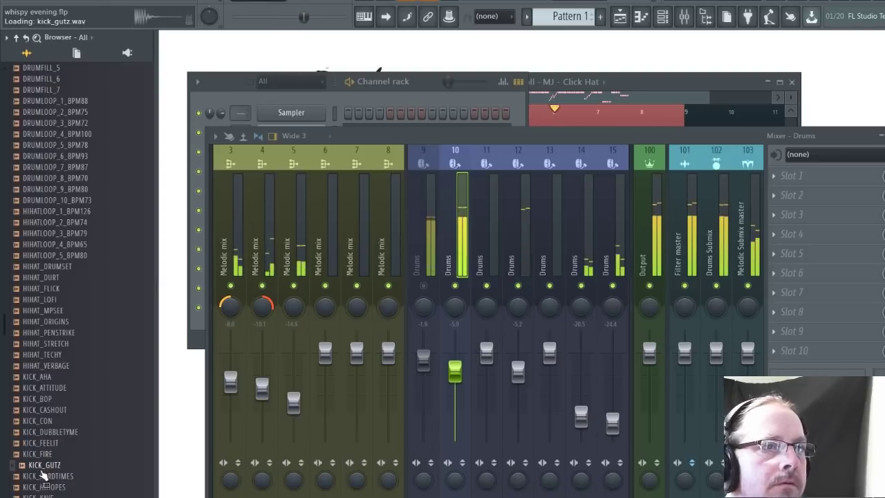
{"action": "left_click", "coordinate": [43, 476]}
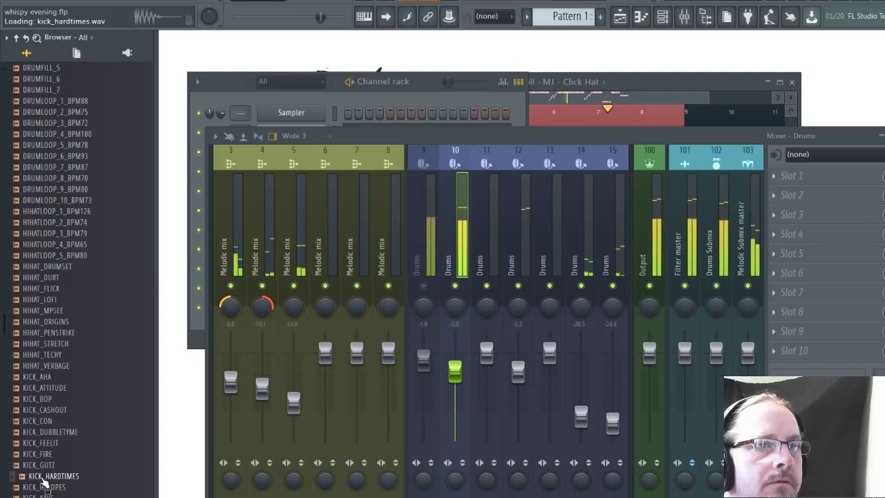
Add KICK_HIHOPES as a new channel, assign it to mixer track 11 and place it above MJ - Metro Clap
{"action": "left_click", "coordinate": [41, 487]}
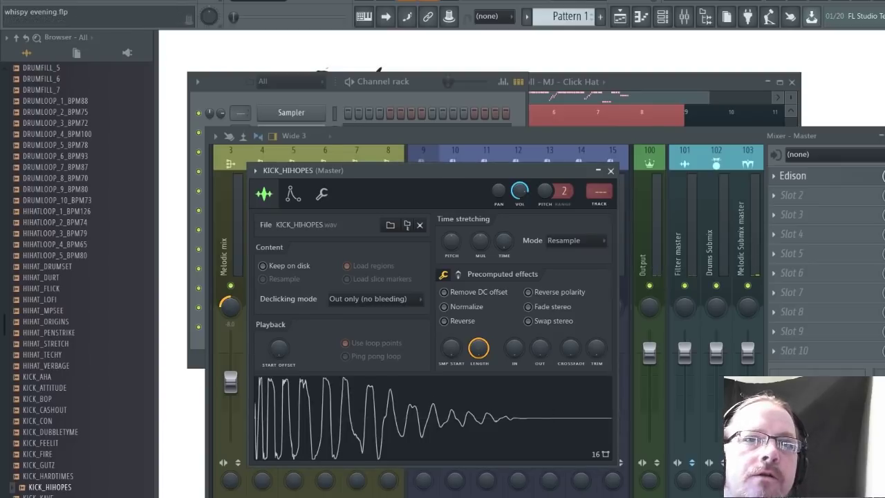
{"action": "left_click_drag", "start_coordinate": [598, 192], "coordinate": [598, 177]}
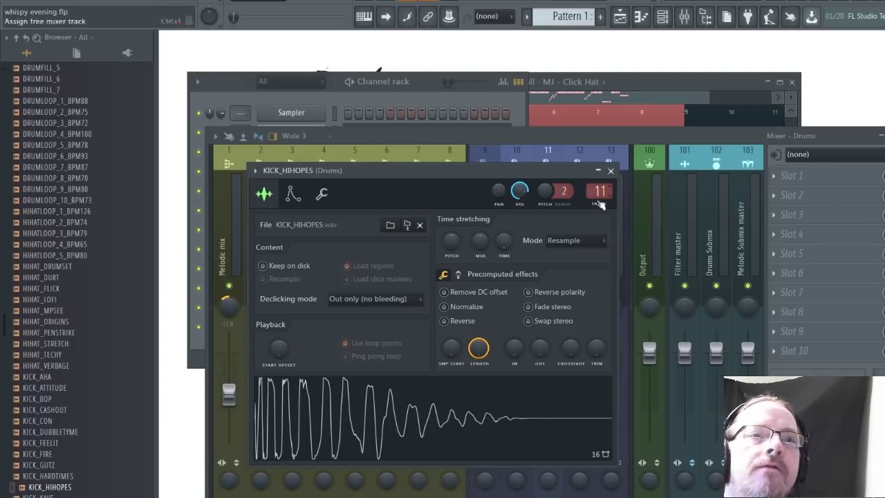
{"action": "left_click", "coordinate": [611, 171]}
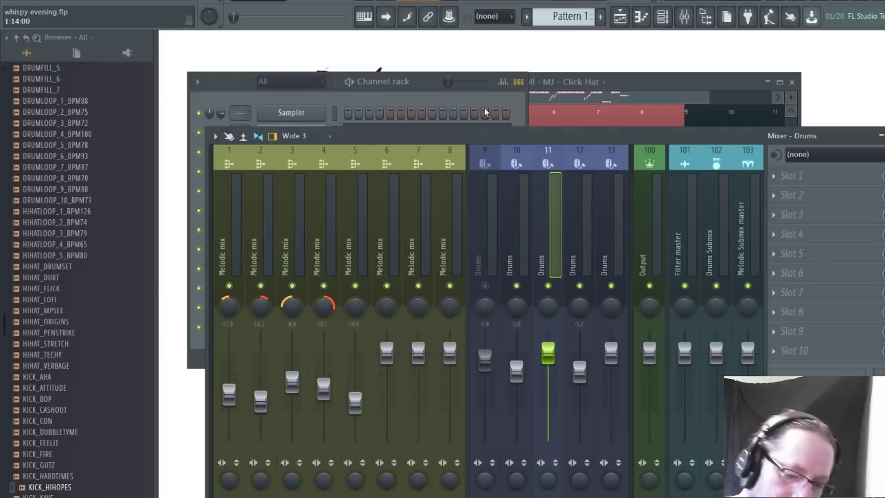
{"action": "key", "text": "F12"}
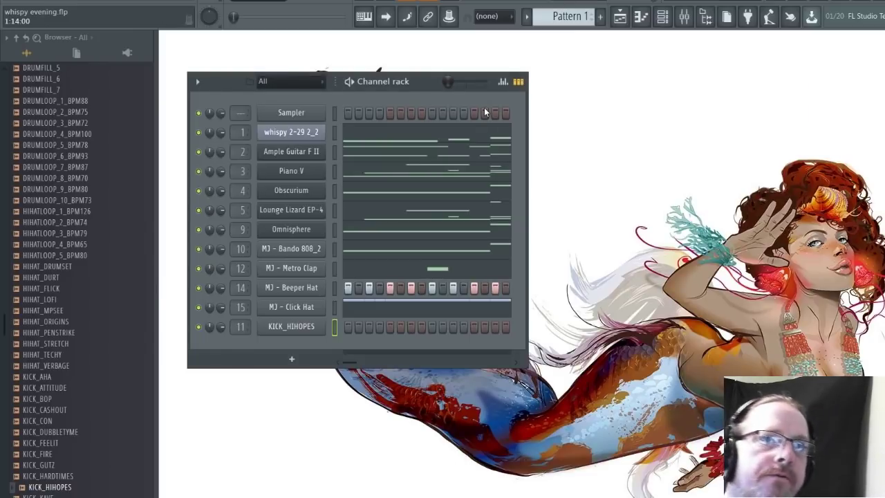
{"action": "left_click_drag", "start_coordinate": [285, 328], "coordinate": [284, 274]}
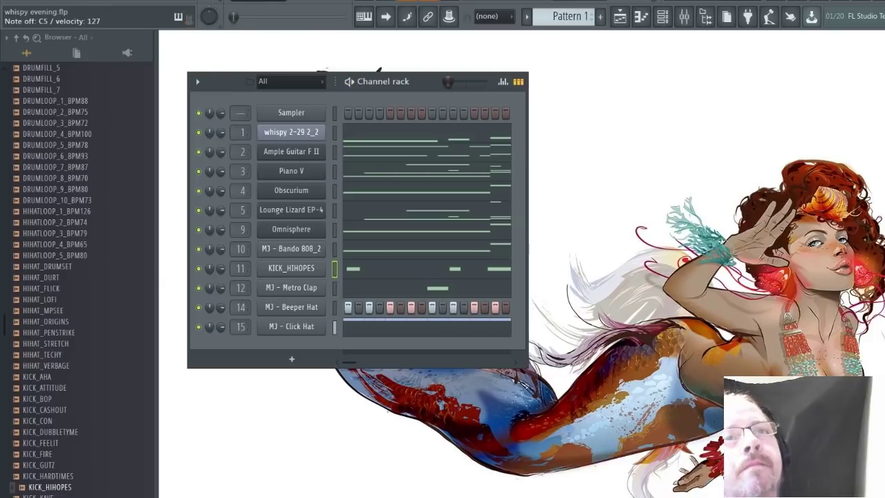
Play the KICK_HIHOPES notes in the piano roll and lower the velocity of the two quick kicks ending bar 6, the first one more
{"action": "left_click", "coordinate": [374, 268]}
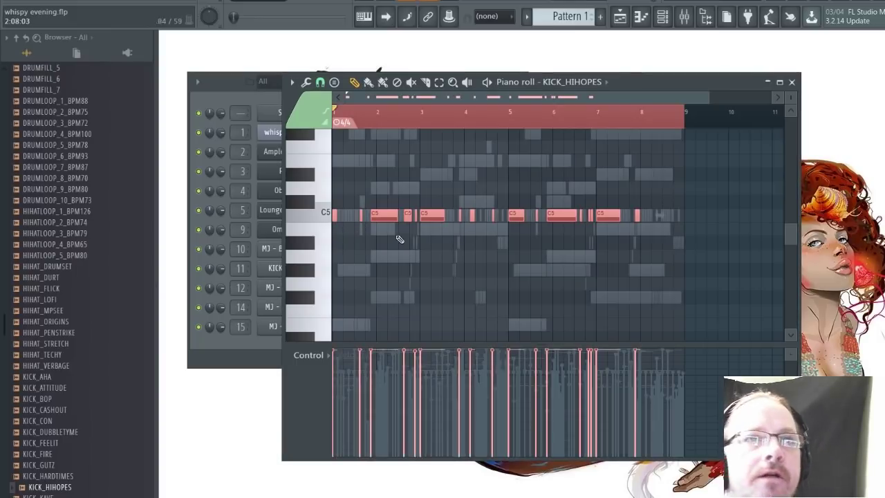
{"action": "key", "text": "space"}
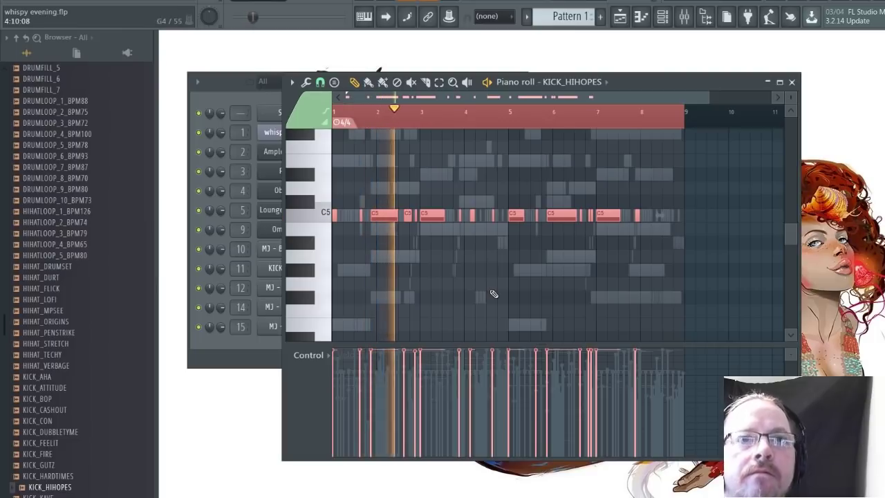
{"action": "scroll", "coordinate": [490, 296], "scroll_direction": "up", "scroll_amount": 3}
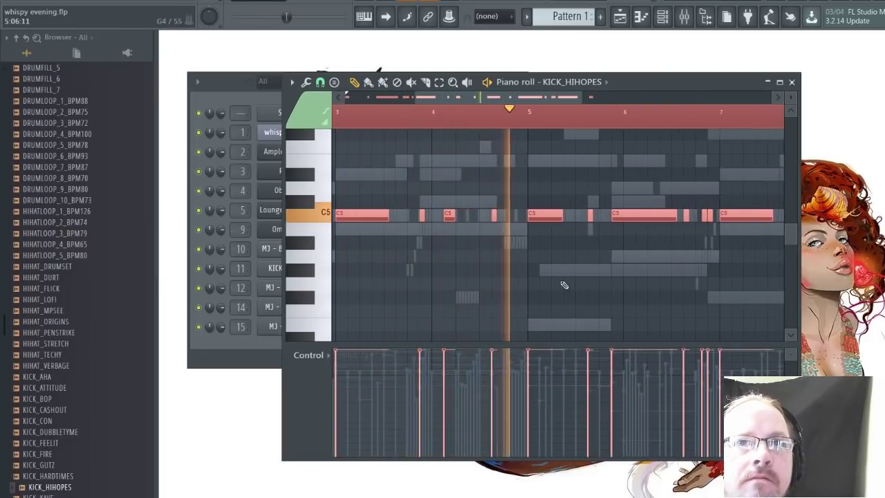
{"action": "scroll", "coordinate": [553, 279], "scroll_direction": "down", "scroll_amount": 1}
{"action": "scroll", "coordinate": [622, 280], "scroll_direction": "down", "scroll_amount": 2}
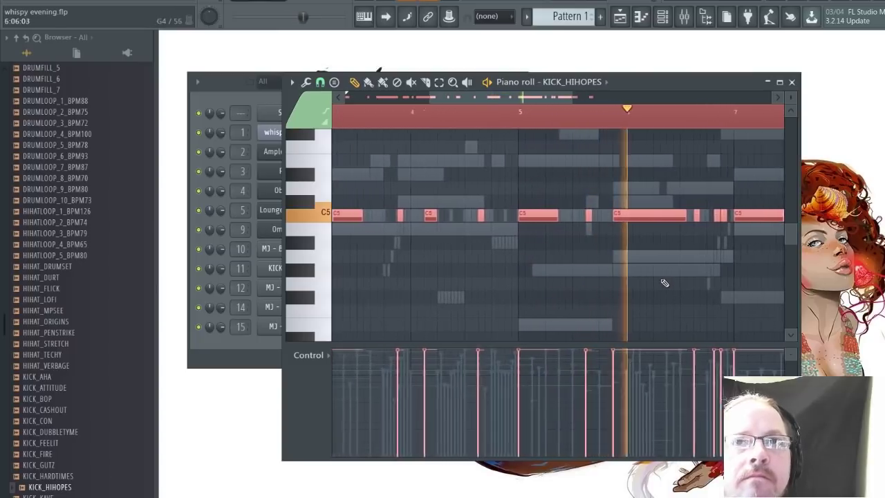
{"action": "scroll", "coordinate": [723, 281], "scroll_direction": "up", "scroll_amount": 5}
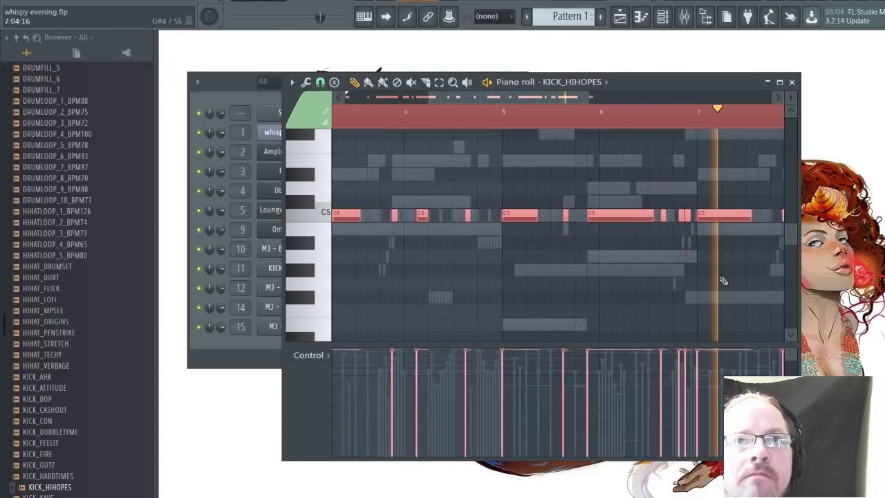
{"action": "left_click", "coordinate": [609, 403]}
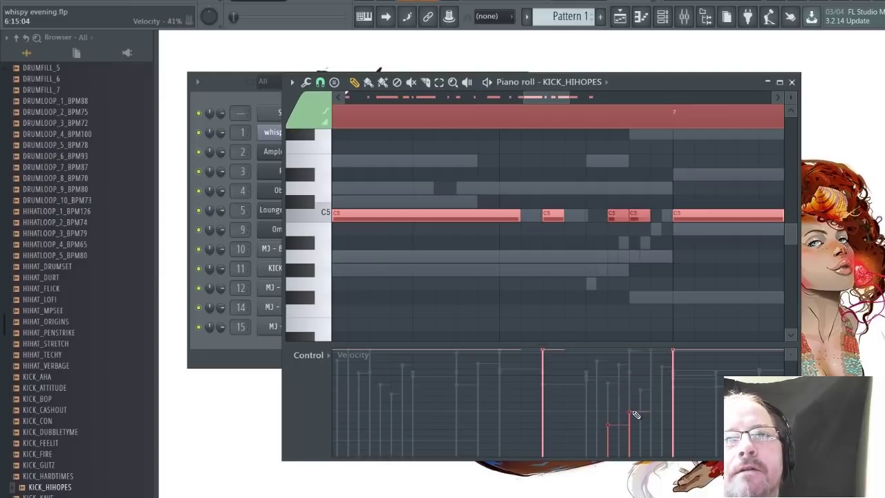
{"action": "left_click_drag", "start_coordinate": [635, 414], "coordinate": [630, 391]}
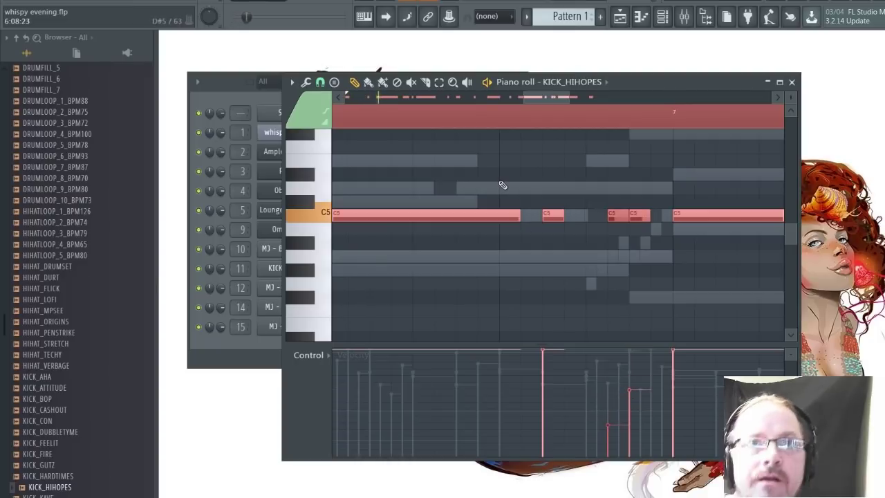
Lower the velocity of the short kick note at the end of bar 3 and close the piano roll
{"action": "scroll", "coordinate": [510, 256], "scroll_direction": "down", "scroll_amount": 4}
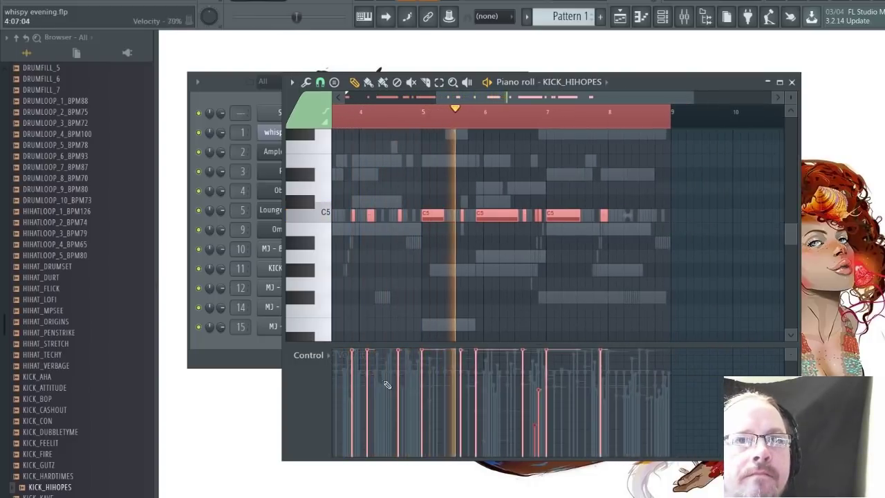
{"action": "left_click", "coordinate": [354, 392]}
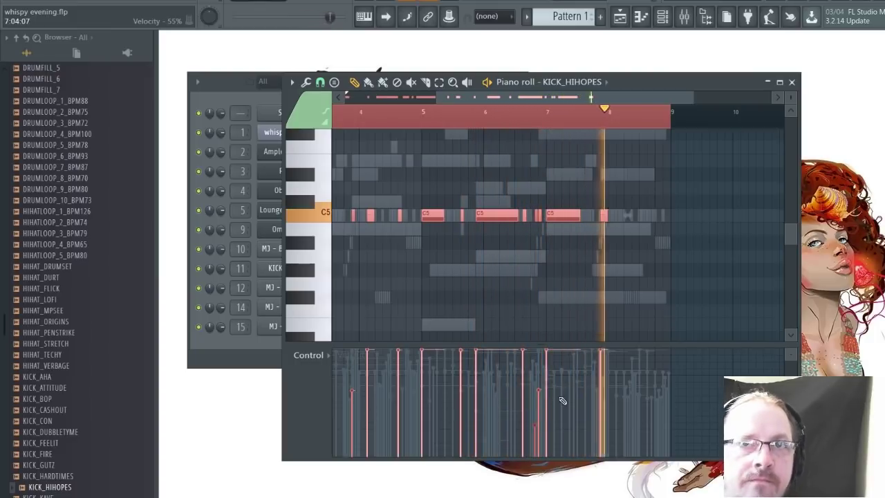
{"action": "left_click", "coordinate": [792, 82]}
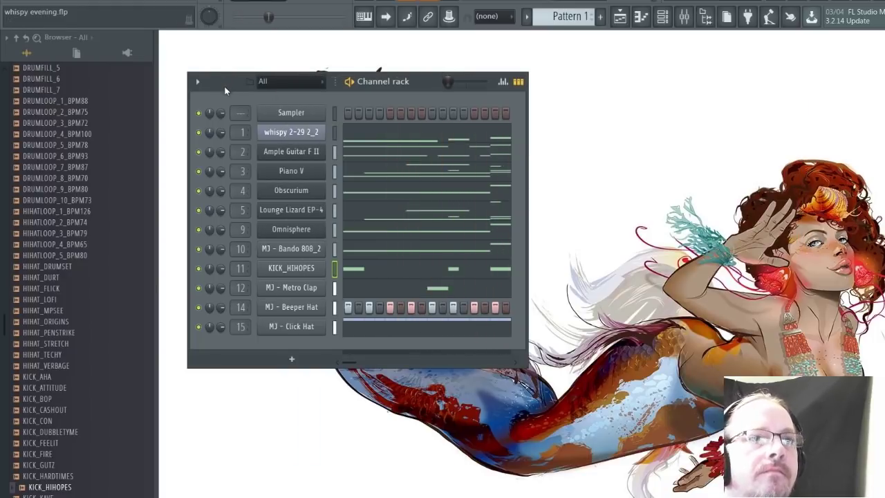
Audition crash and clap samples from the Atomic Drumz kit, including CRASH_CUTEMOFF, CLAP_POPOFF, CLAP_BRIGHT and CLAP_CROWDED
{"action": "scroll", "coordinate": [80, 305], "scroll_direction": "down", "scroll_amount": 10}
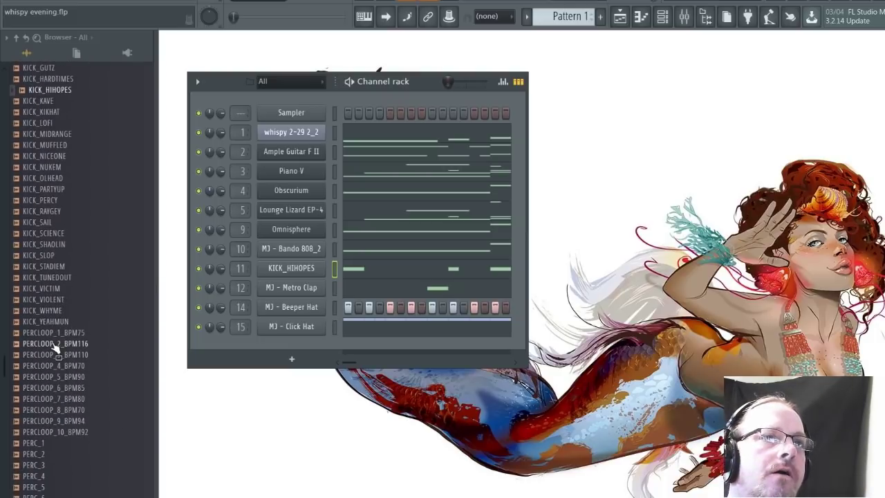
{"action": "scroll", "coordinate": [56, 346], "scroll_direction": "up", "scroll_amount": 15}
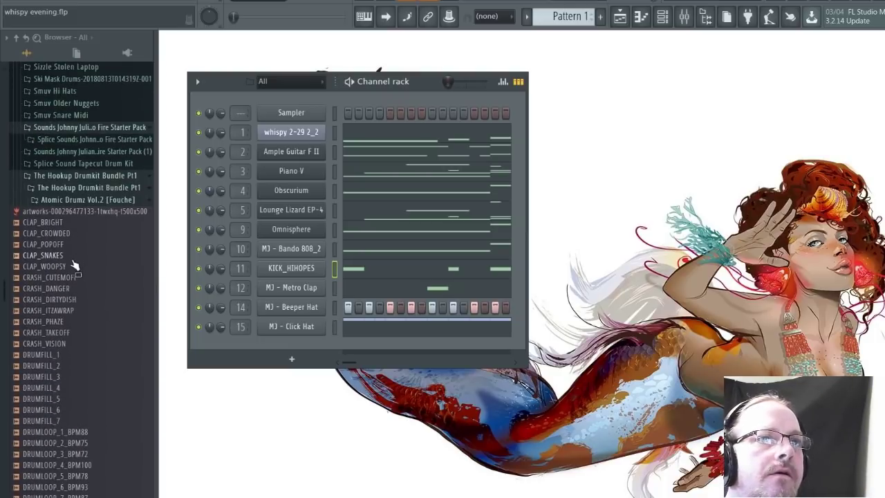
{"action": "left_click", "coordinate": [52, 277]}
{"action": "left_click", "coordinate": [49, 332]}
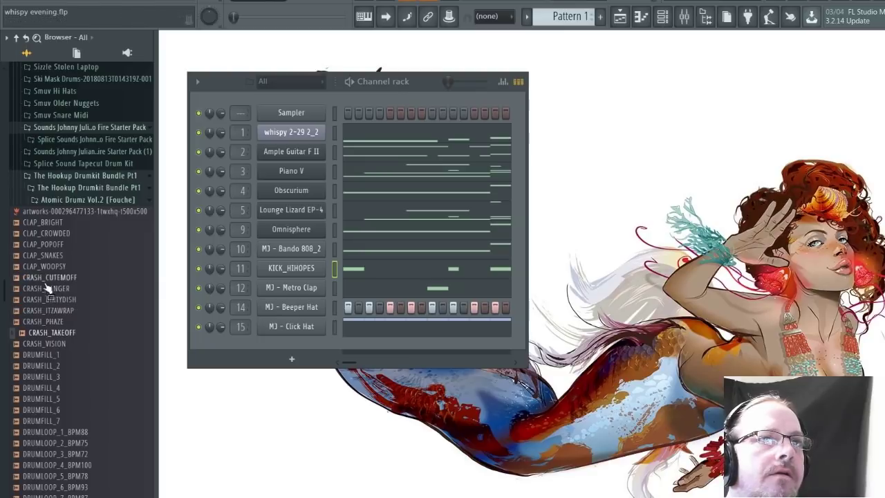
{"action": "left_click", "coordinate": [42, 245]}
{"action": "left_click", "coordinate": [39, 223]}
{"action": "left_click", "coordinate": [39, 222]}
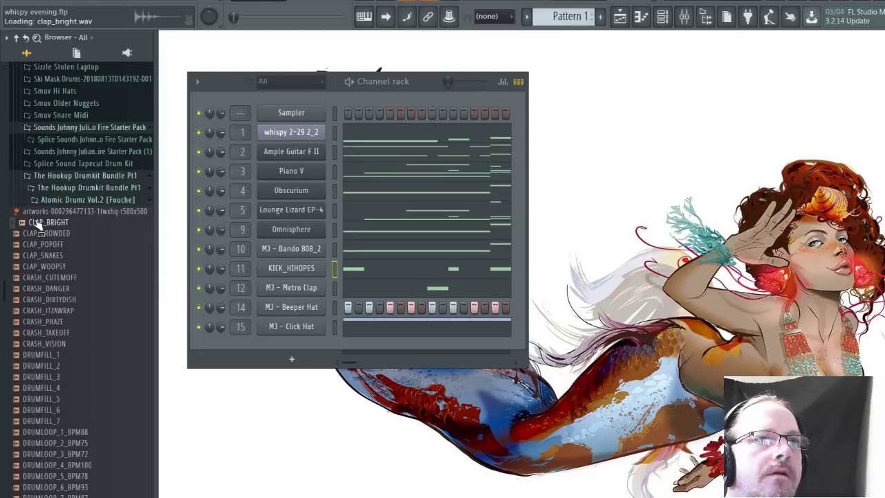
{"action": "left_click", "coordinate": [39, 245]}
{"action": "left_click", "coordinate": [40, 223]}
{"action": "left_click", "coordinate": [39, 234]}
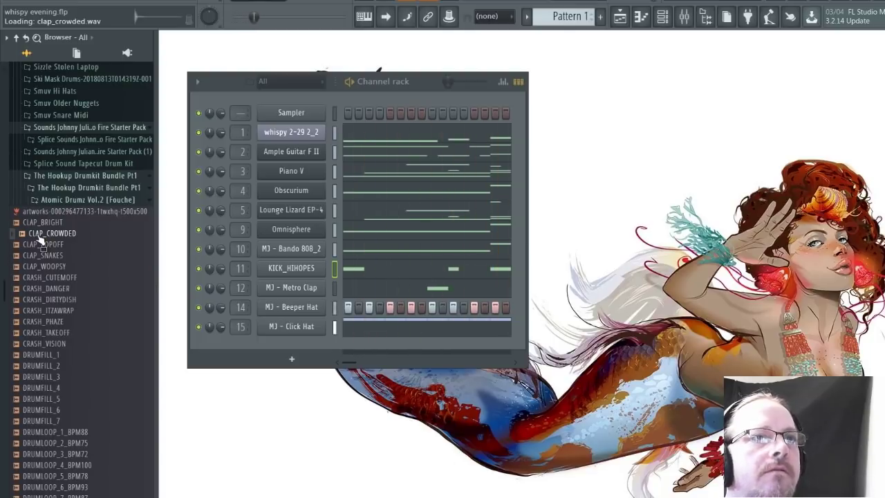
Audition CLAP_WOOPSY and the crash samples from CRASH_CUTEMOFF through CRASH_VISION in the Atomic Drumz kit
{"action": "left_click", "coordinate": [42, 266]}
{"action": "left_click", "coordinate": [44, 279]}
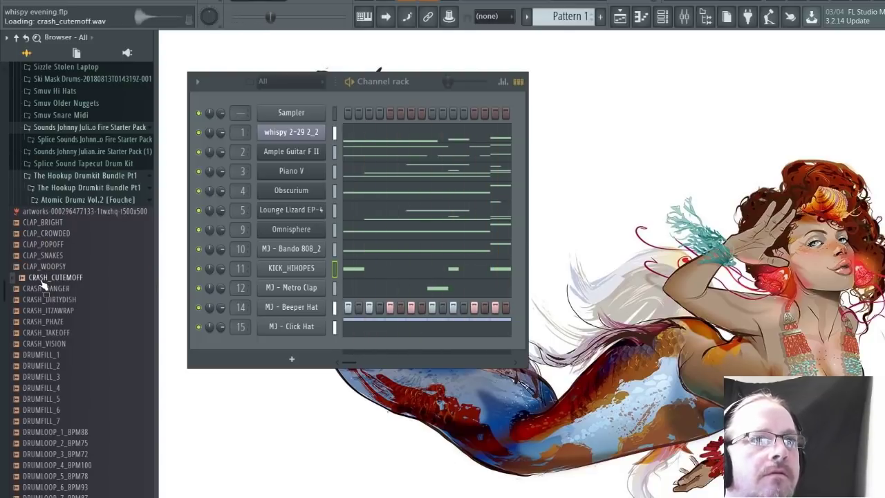
{"action": "left_click", "coordinate": [40, 288]}
{"action": "left_click", "coordinate": [38, 299]}
{"action": "left_click", "coordinate": [38, 310]}
{"action": "left_click", "coordinate": [35, 322]}
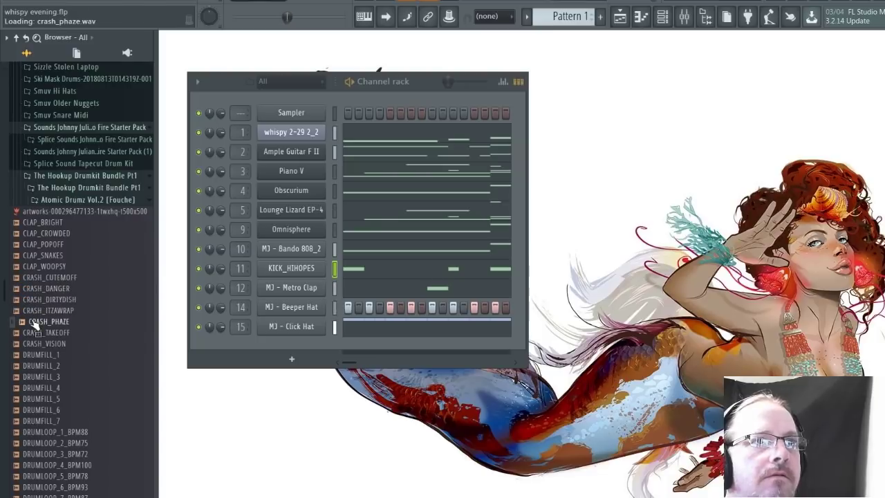
{"action": "left_click", "coordinate": [33, 333]}
{"action": "left_click", "coordinate": [31, 344]}
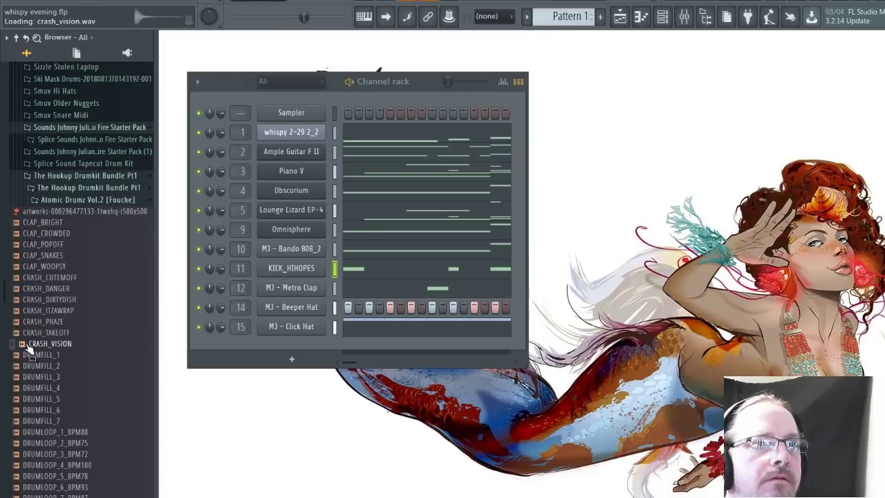
Audition hi-hat samples from the same kit, comparing HIHAT_DRUMSET and HIHAT_DURT against the beat, and stop playback
{"action": "scroll", "coordinate": [29, 349], "scroll_direction": "down", "scroll_amount": 6}
{"action": "left_click", "coordinate": [31, 345]}
{"action": "left_click", "coordinate": [36, 401]}
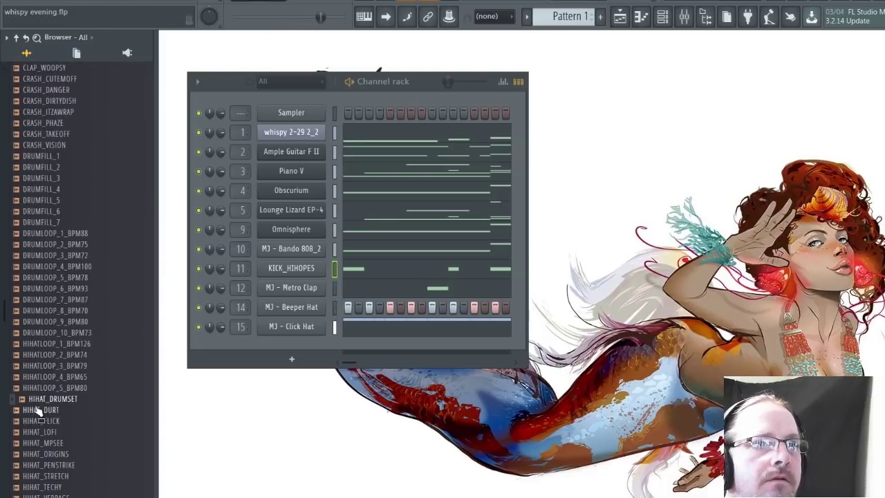
{"action": "left_click", "coordinate": [36, 409]}
{"action": "left_click", "coordinate": [40, 402]}
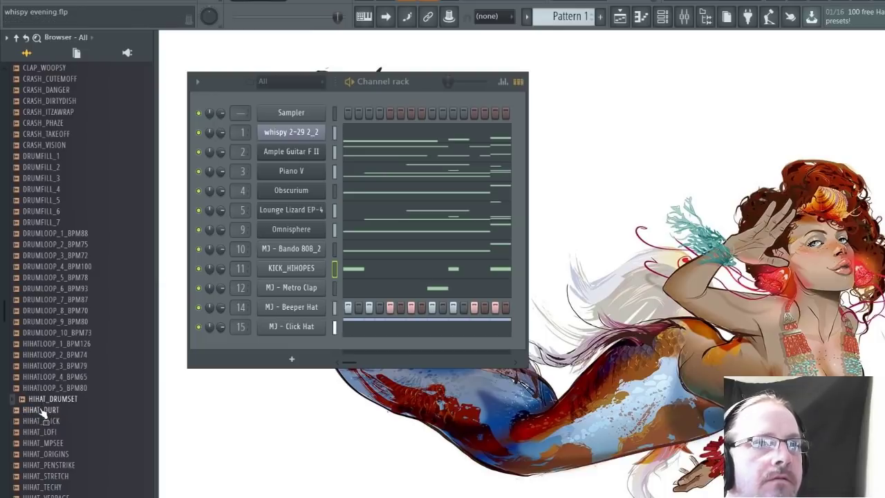
{"action": "left_click", "coordinate": [40, 410]}
{"action": "key", "text": "space"}
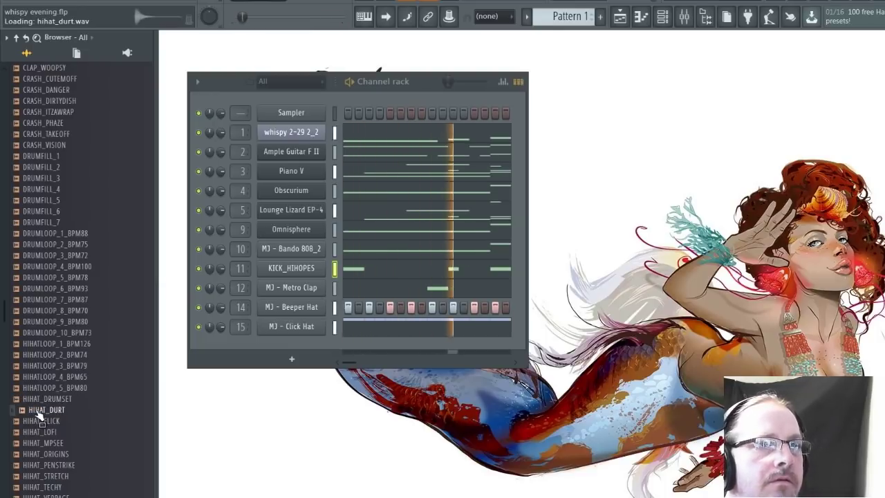
{"action": "key", "text": "space"}
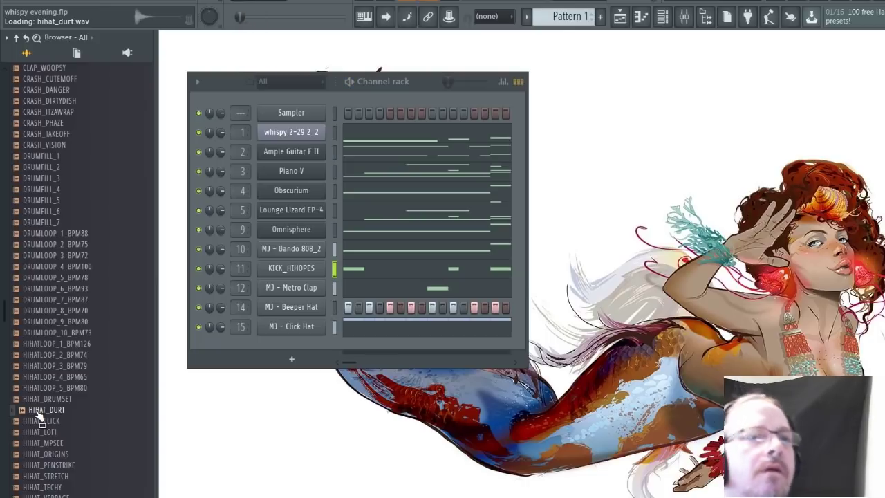
Add HIHAT_DURT as a new channel on mixer track 16, fill every fourth step and play the pattern
{"action": "left_click", "coordinate": [70, 413]}
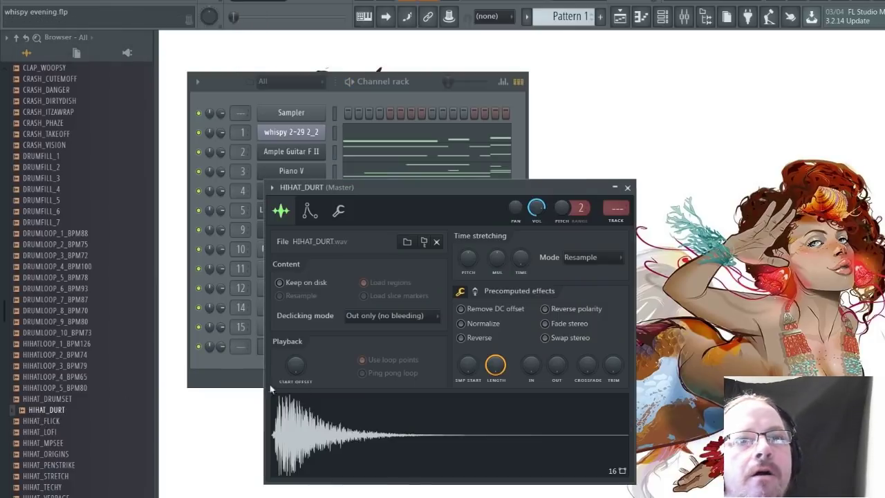
{"action": "left_click_drag", "start_coordinate": [618, 209], "coordinate": [617, 192]}
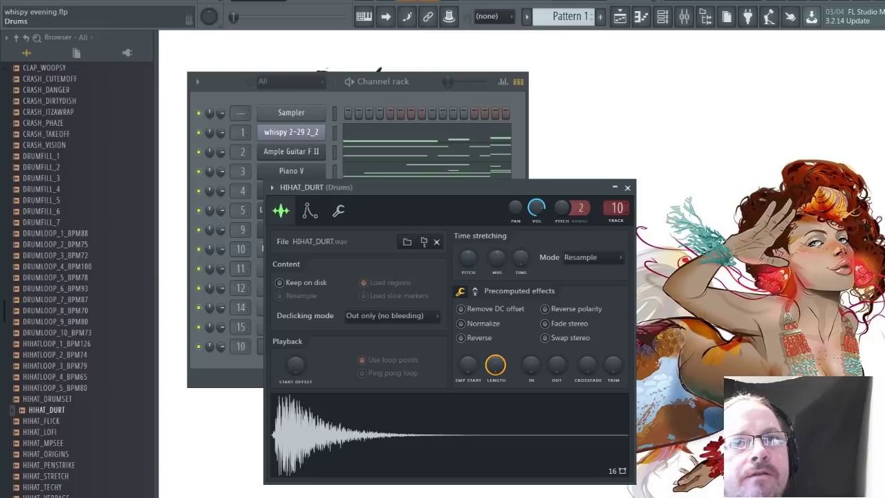
{"action": "left_click", "coordinate": [627, 187]}
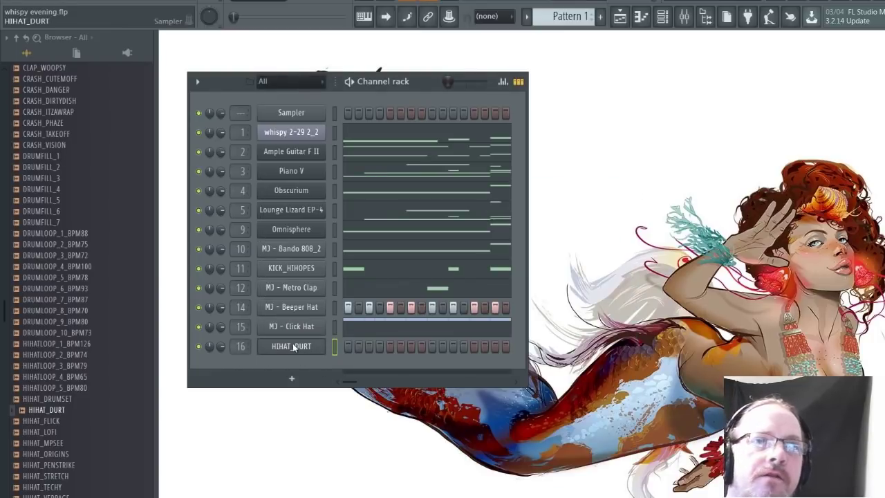
{"action": "left_click", "coordinate": [477, 405]}
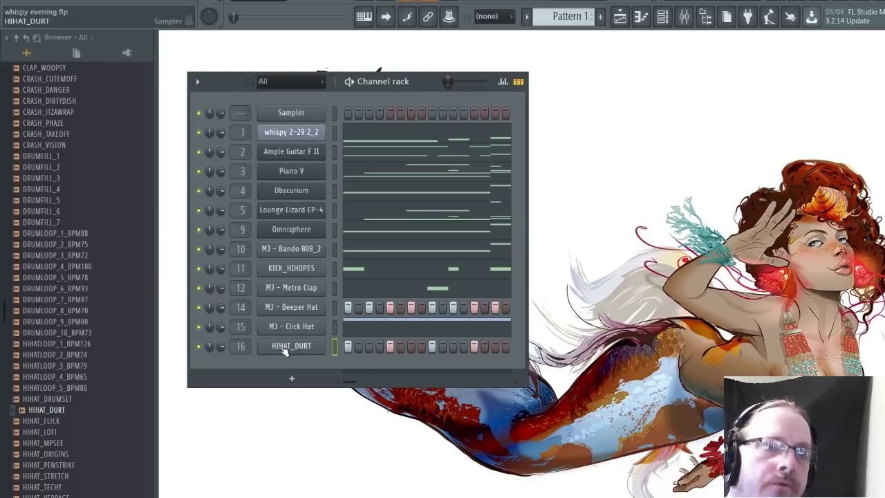
{"action": "key", "text": "space"}
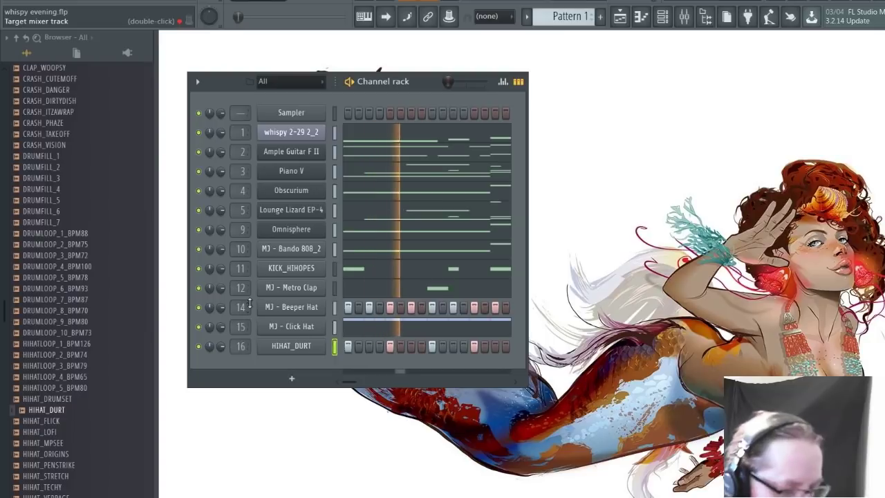
Lower mixer track 16 to about -25.3 dB and pan it right, and pan track 14 to the left
{"action": "key", "text": "F9"}
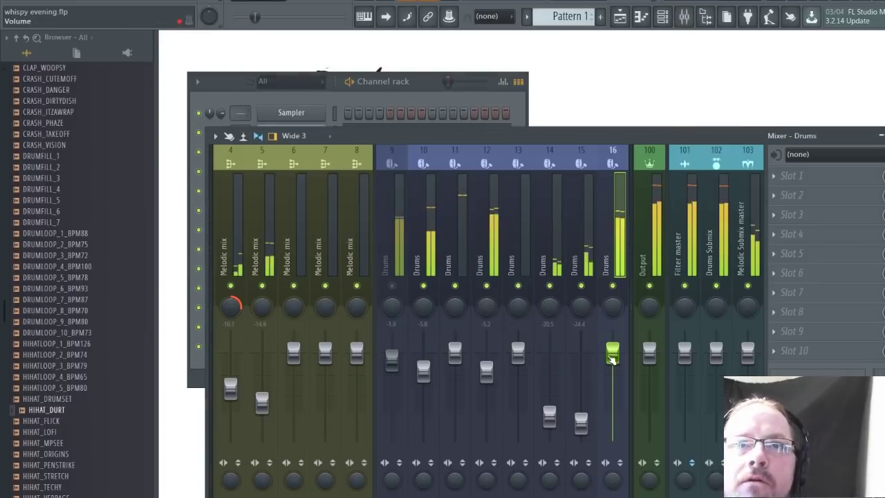
{"action": "left_click_drag", "start_coordinate": [612, 419], "coordinate": [612, 416]}
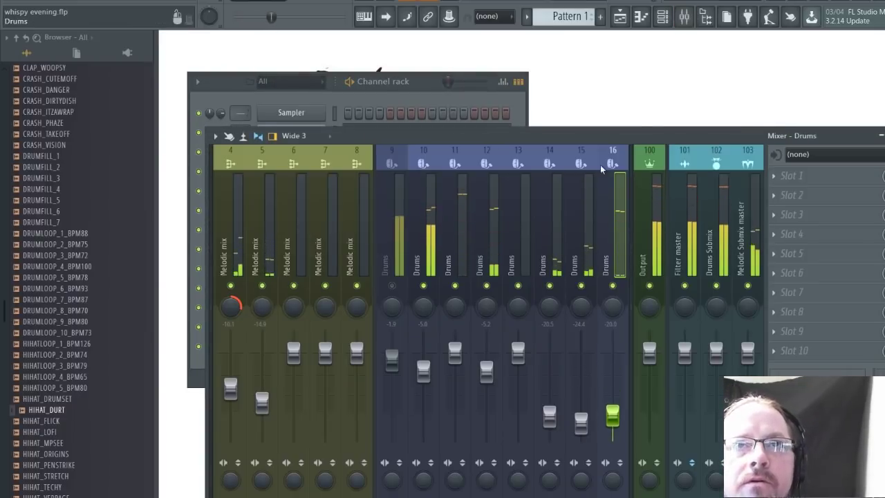
{"action": "left_click_drag", "start_coordinate": [615, 307], "coordinate": [616, 286]}
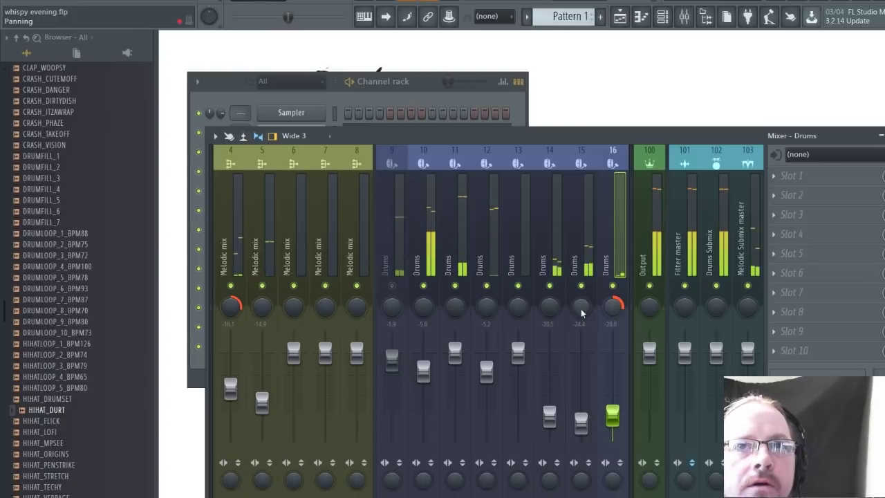
{"action": "left_click_drag", "start_coordinate": [550, 308], "coordinate": [550, 320]}
{"action": "left_click_drag", "start_coordinate": [612, 416], "coordinate": [617, 420]}
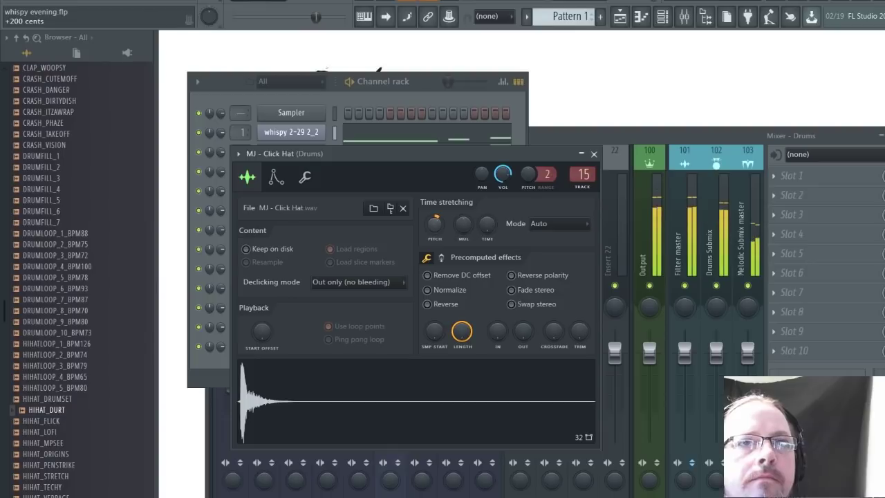
Set the MJ - Click Hat sample's time-stretching pitch to +200 cents, close its settings and stop playback
{"action": "left_click", "coordinate": [593, 153]}
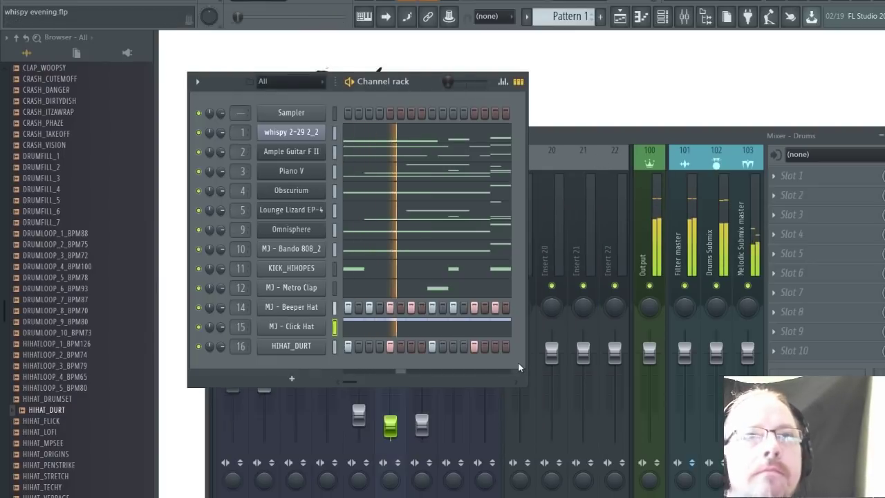
{"action": "left_click", "coordinate": [705, 134]}
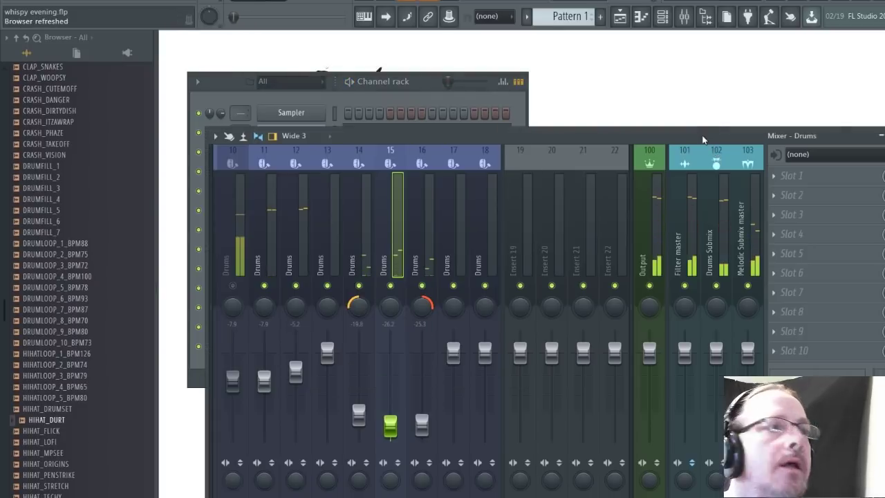
{"action": "key", "text": "space"}
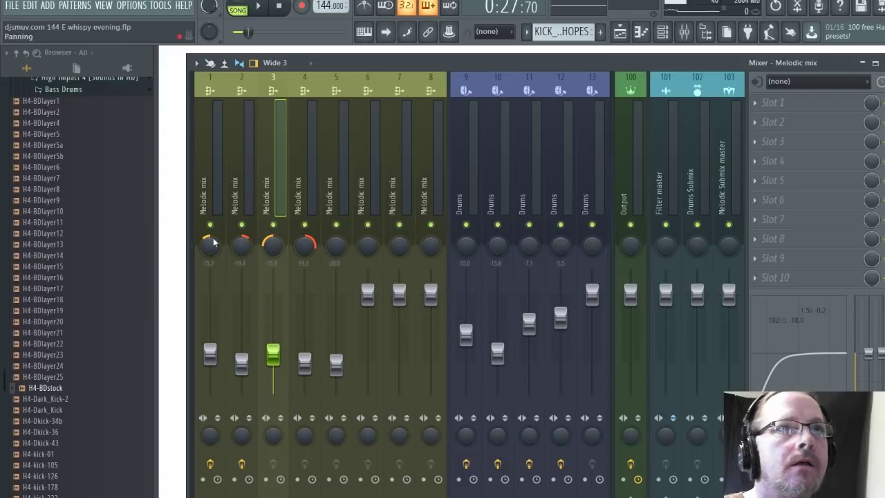
Rewind the arranged song and play it from the beginning with the mixer in view
{"action": "mouse_move", "coordinate": [389, 71]}
{"action": "left_mouse_down"}
{"action": "mouse_move", "coordinate": [480, 244]}
{"action": "mouse_move", "coordinate": [480, 300]}
{"action": "mouse_move", "coordinate": [391, 108]}
{"action": "mouse_move", "coordinate": [400, 82]}
{"action": "mouse_move", "coordinate": [392, 67]}
{"action": "left_mouse_up"}
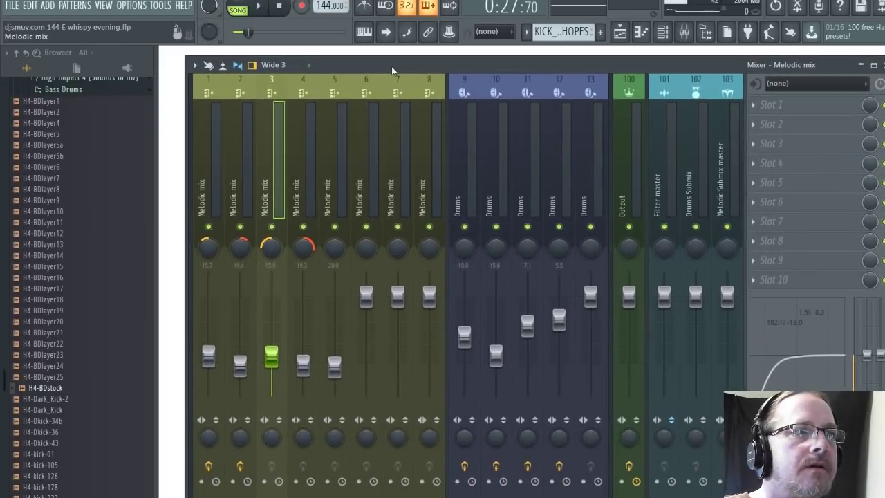
{"action": "left_click", "coordinate": [261, 7]}
{"action": "left_click", "coordinate": [279, 7]}
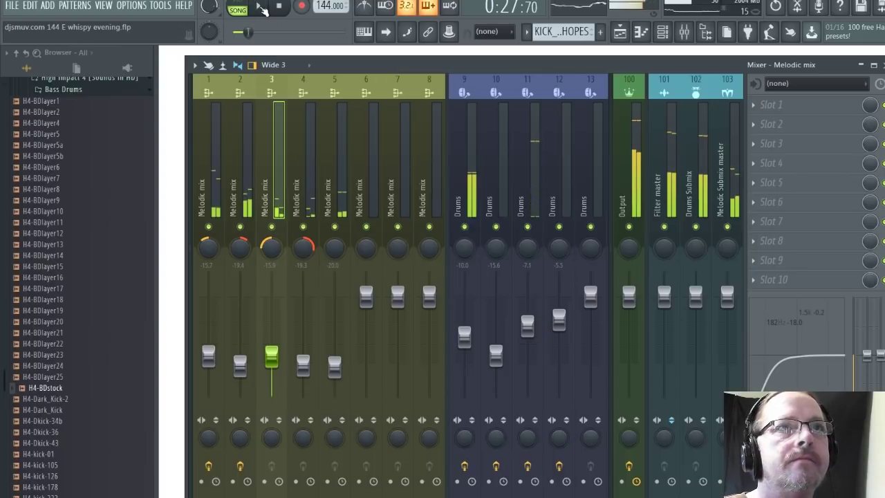
{"action": "left_click_drag", "start_coordinate": [251, 29], "coordinate": [234, 31]}
{"action": "left_click", "coordinate": [258, 6]}
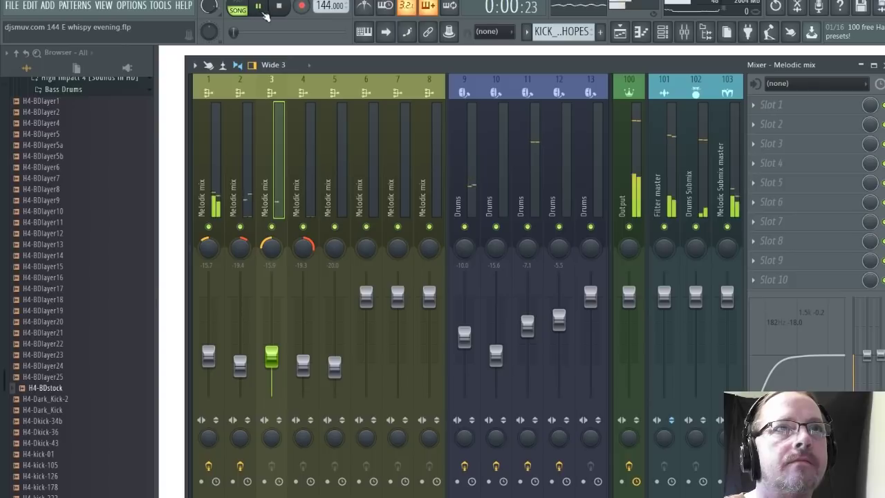
Minimize the mixer, open the playlist and examine how all the tracks are arranged across the song
{"action": "left_click", "coordinate": [861, 65]}
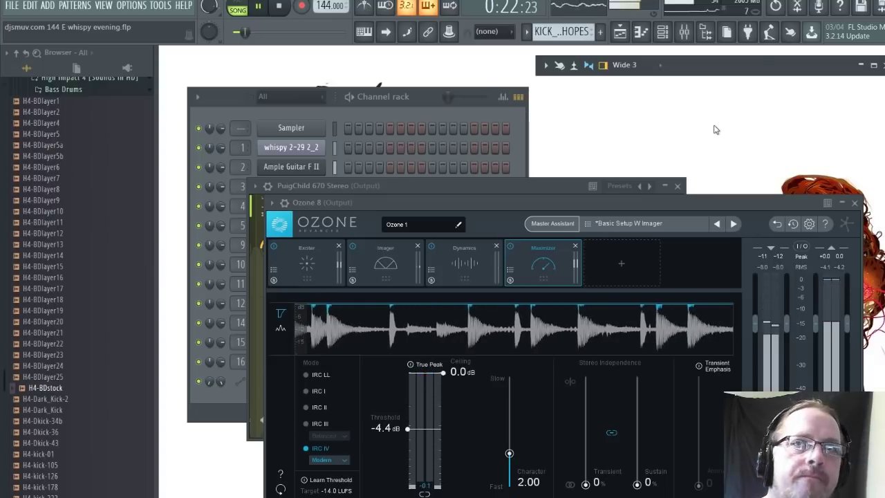
{"action": "key", "text": "F5"}
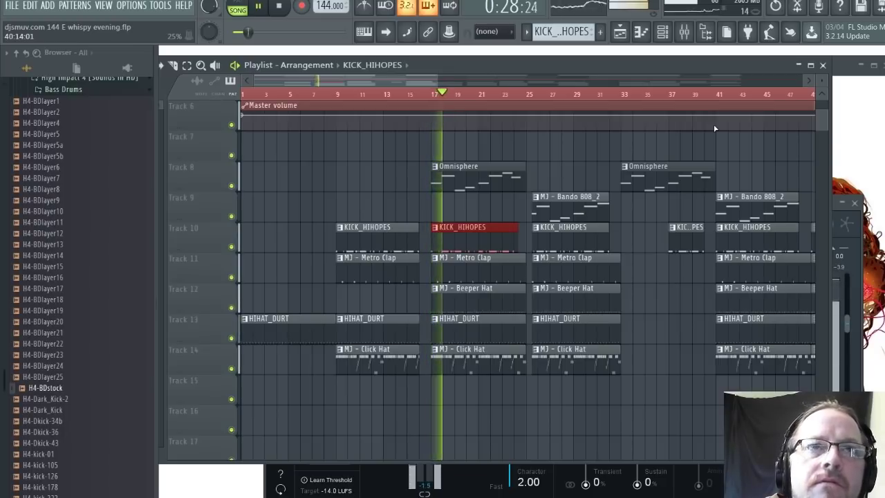
{"action": "scroll", "coordinate": [495, 122], "scroll_direction": "up", "scroll_amount": 2}
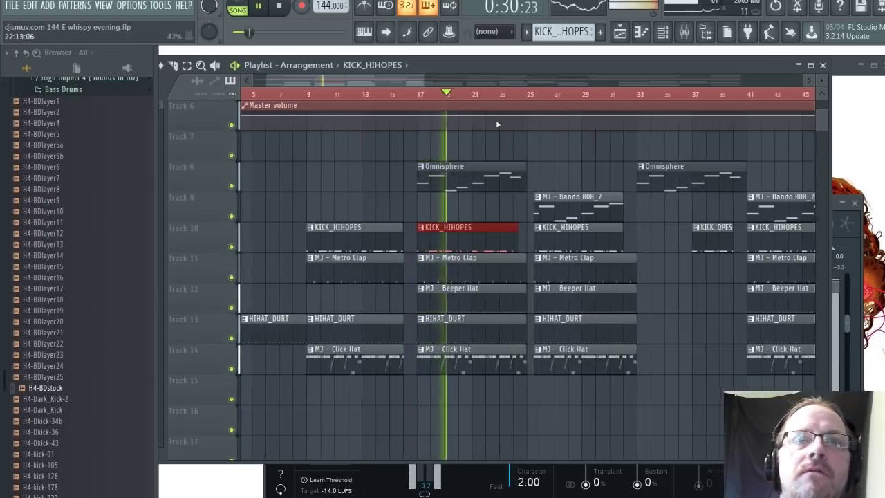
{"action": "scroll", "coordinate": [495, 123], "scroll_direction": "up", "scroll_amount": 5}
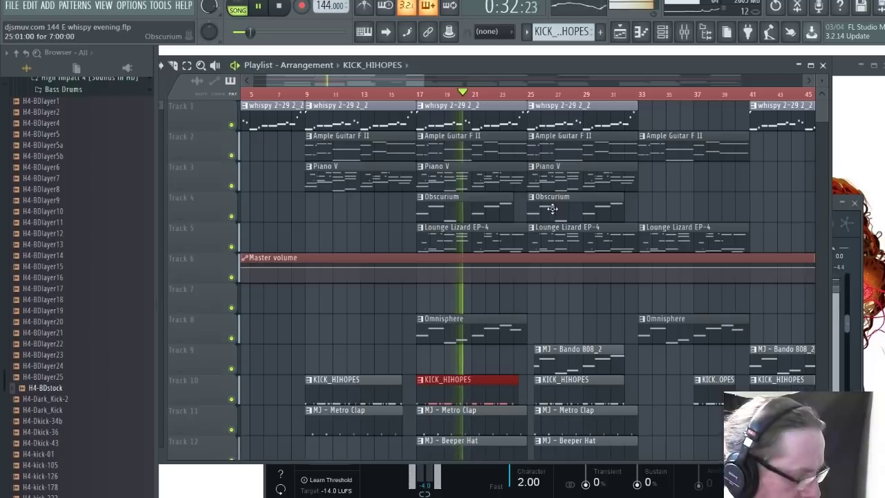
{"action": "scroll", "coordinate": [560, 213], "scroll_direction": "down", "scroll_amount": 3}
{"action": "scroll", "coordinate": [498, 225], "scroll_direction": "down", "scroll_amount": 6}
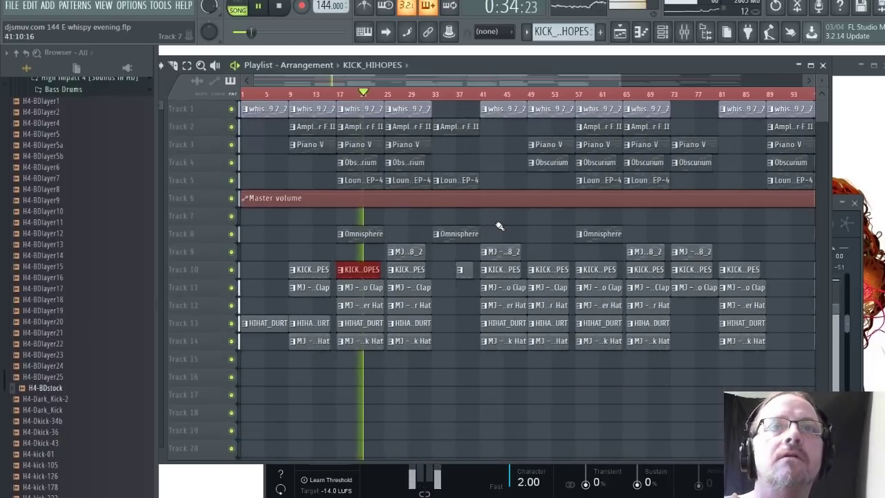